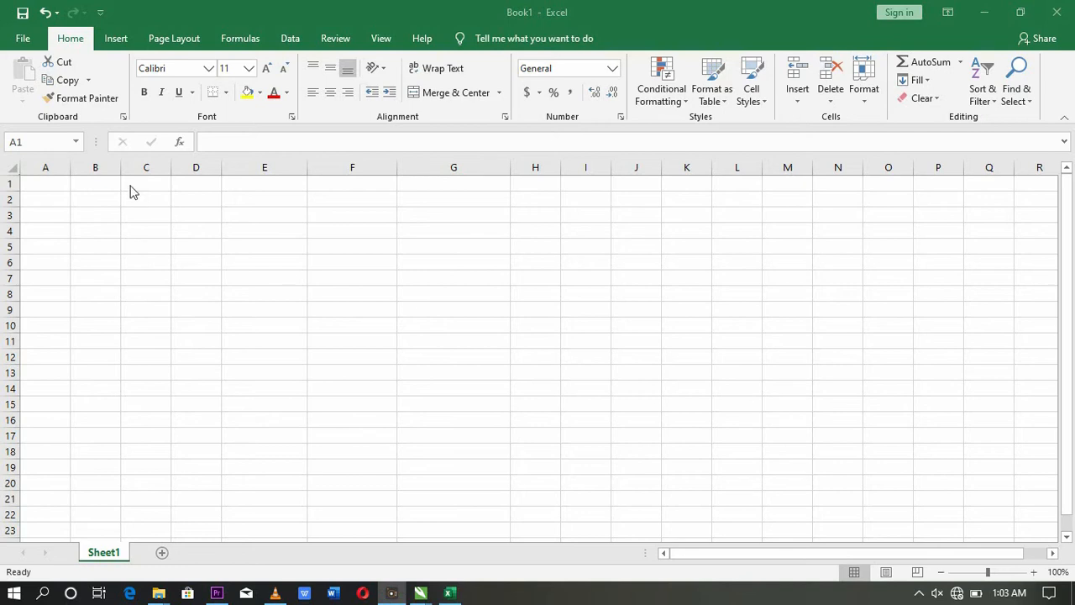
# Step: Fill cells A1:A8 with the numbers 1 through 8
pyautogui.click(50, 181)
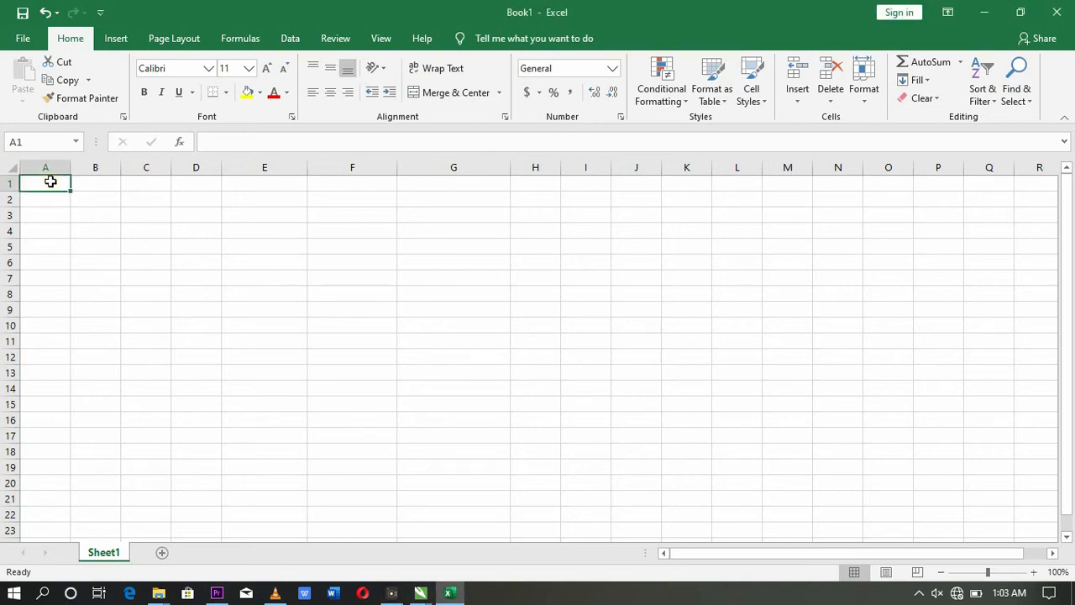
pyautogui.write('1')
pyautogui.press('Return')
pyautogui.write('2')
pyautogui.press('Return')
pyautogui.write('3')
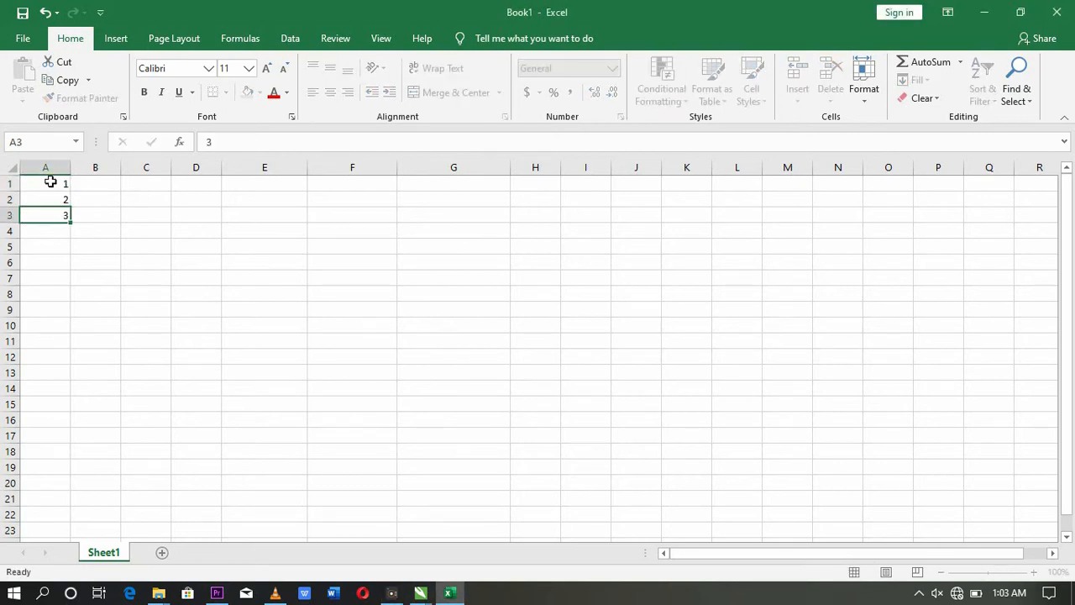
pyautogui.press('Return')
pyautogui.write('4')
pyautogui.press('Return')
pyautogui.write('5')
pyautogui.press('Return')
pyautogui.write('6')
pyautogui.press('Return')
pyautogui.write('7 ')
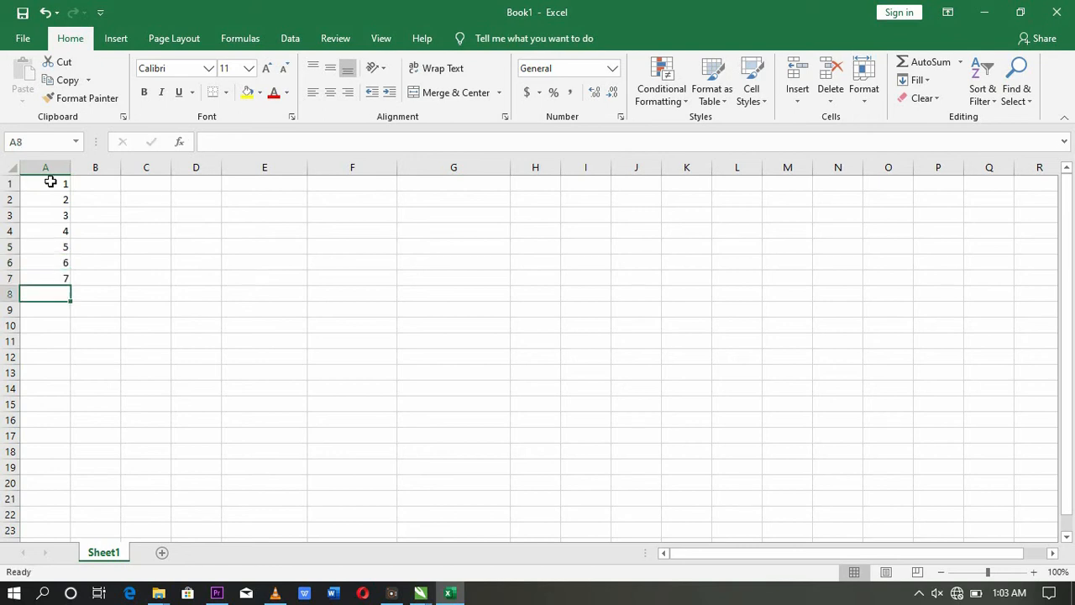
pyautogui.write('8')
pyautogui.press('Return')
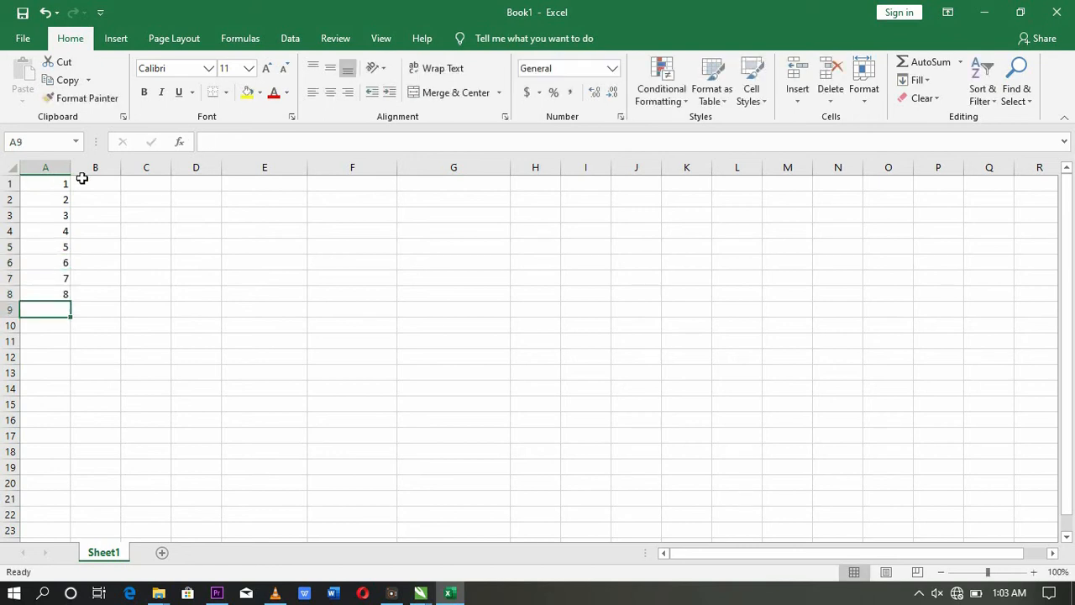
# Step: Fill cells B1:B8 with 0, 2, 3, 0, 5, 6, 7, 9
pyautogui.click(91, 182)
pyautogui.write('0')
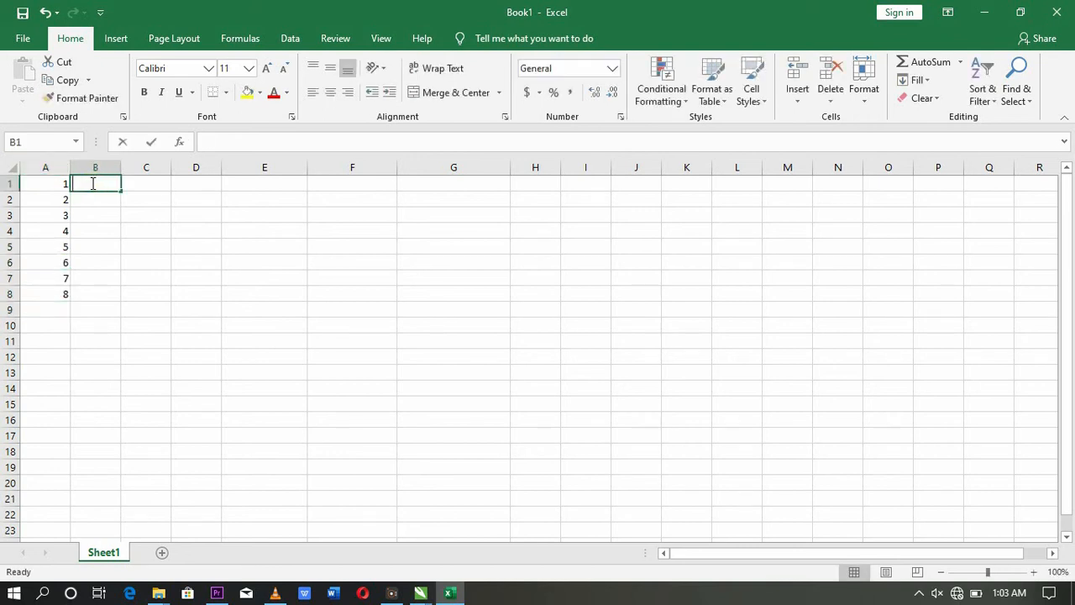
pyautogui.press('Return')
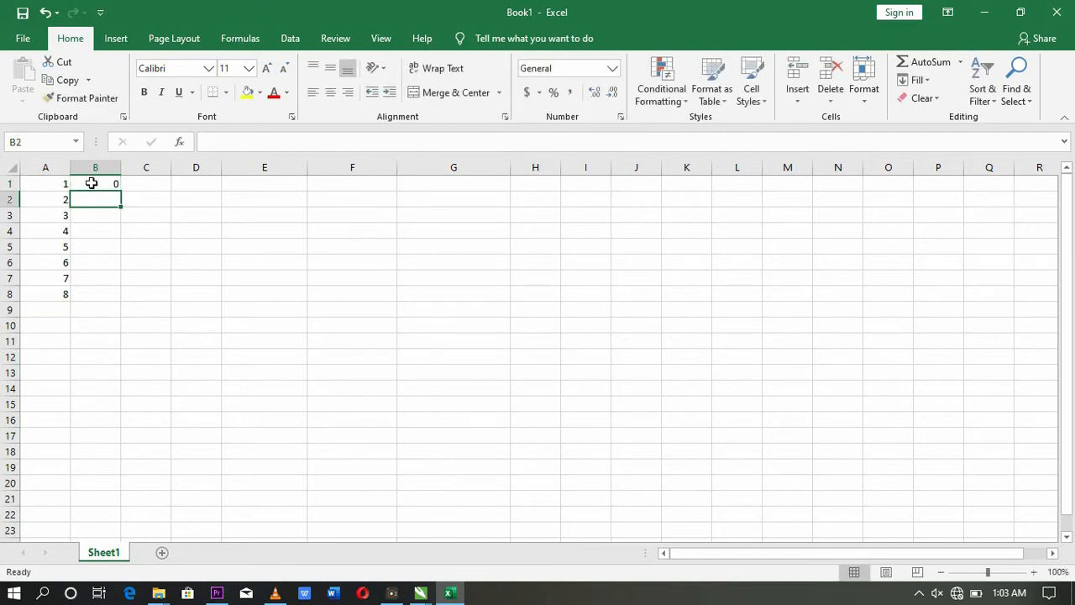
pyautogui.write('2')
pyautogui.press('Return')
pyautogui.write('3')
pyautogui.press('Return')
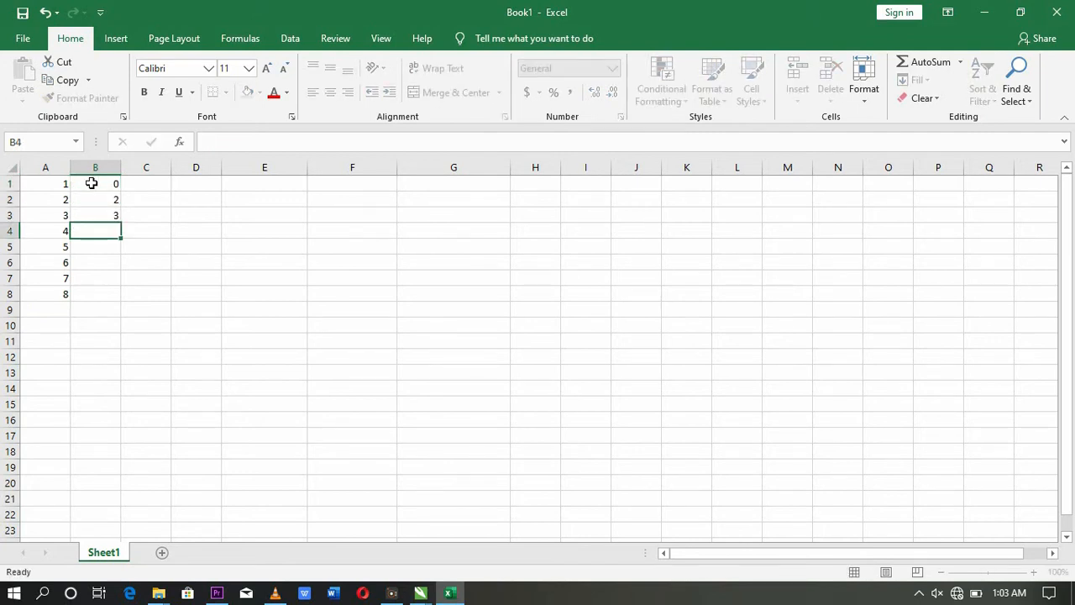
pyautogui.write('0')
pyautogui.press('Return')
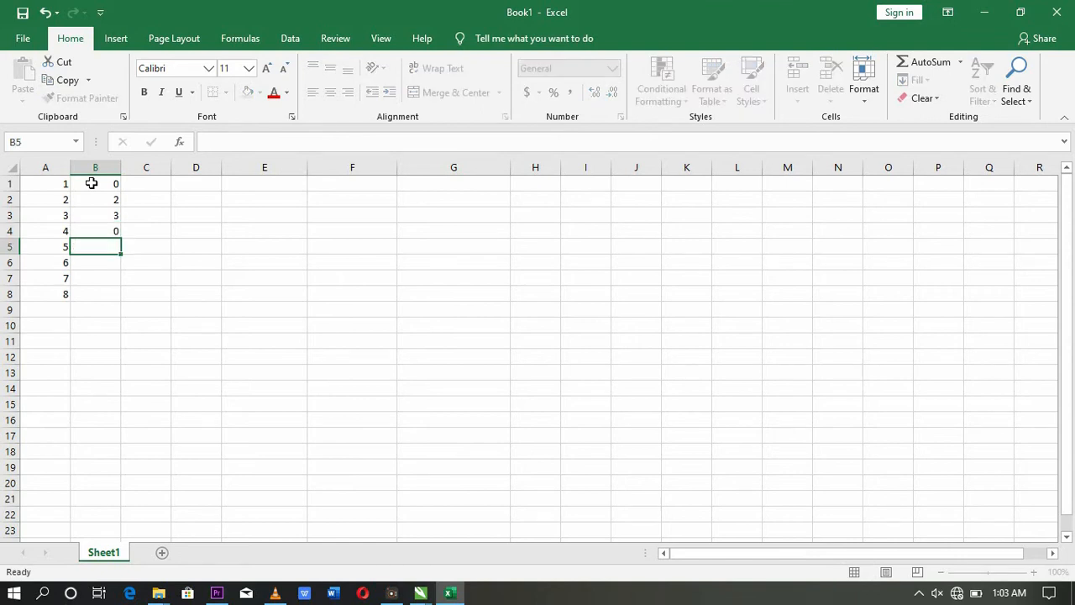
pyautogui.write('5')
pyautogui.press('Return')
pyautogui.write('6')
pyautogui.press('Return')
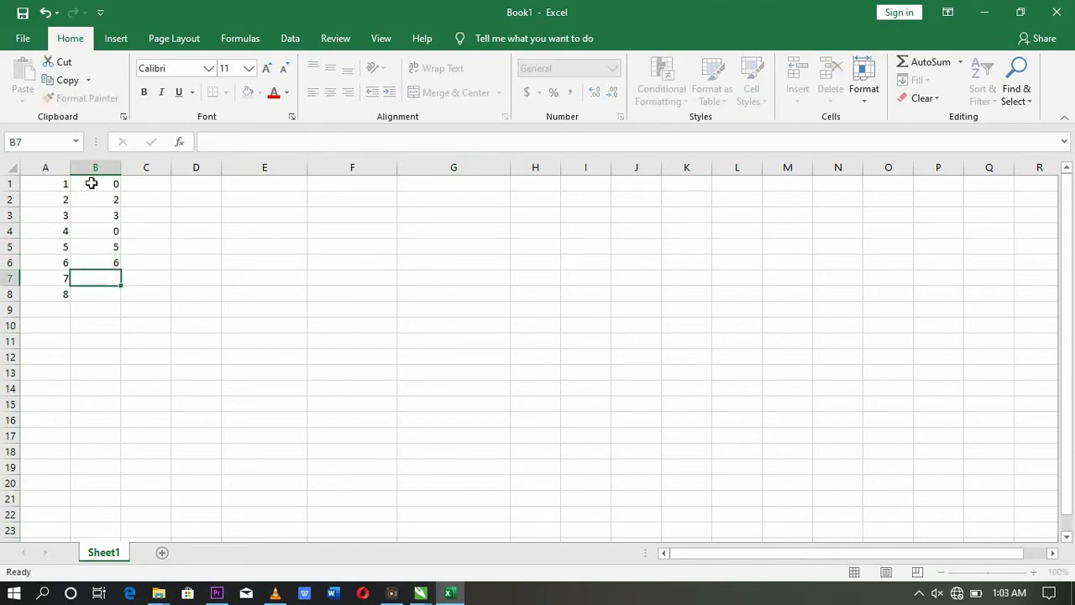
pyautogui.write('7')
pyautogui.press('Return')
pyautogui.write('9')
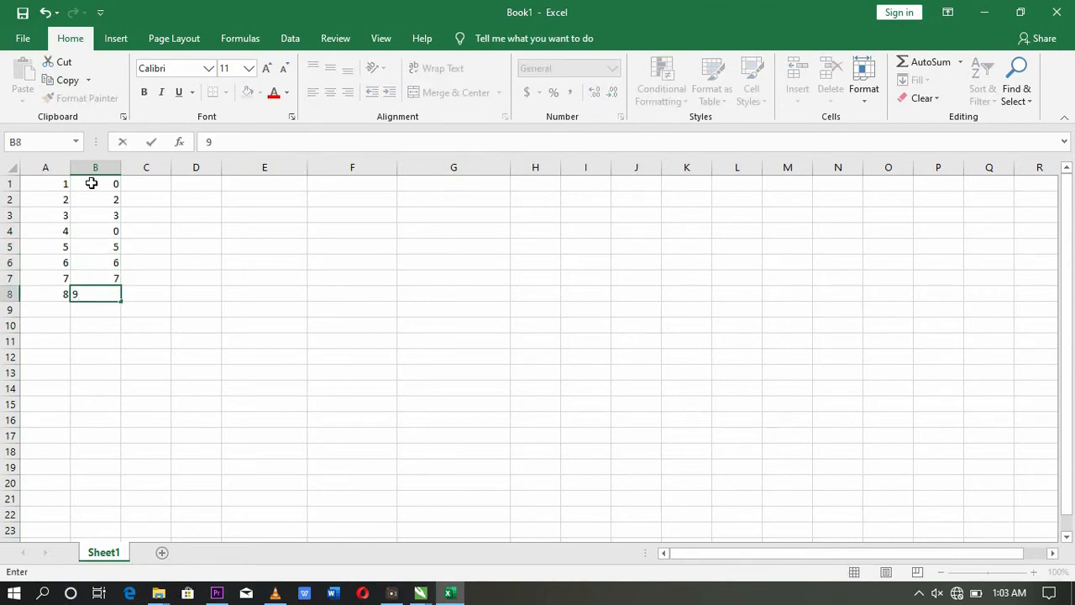
pyautogui.press('Return')
pyautogui.click(207, 184)
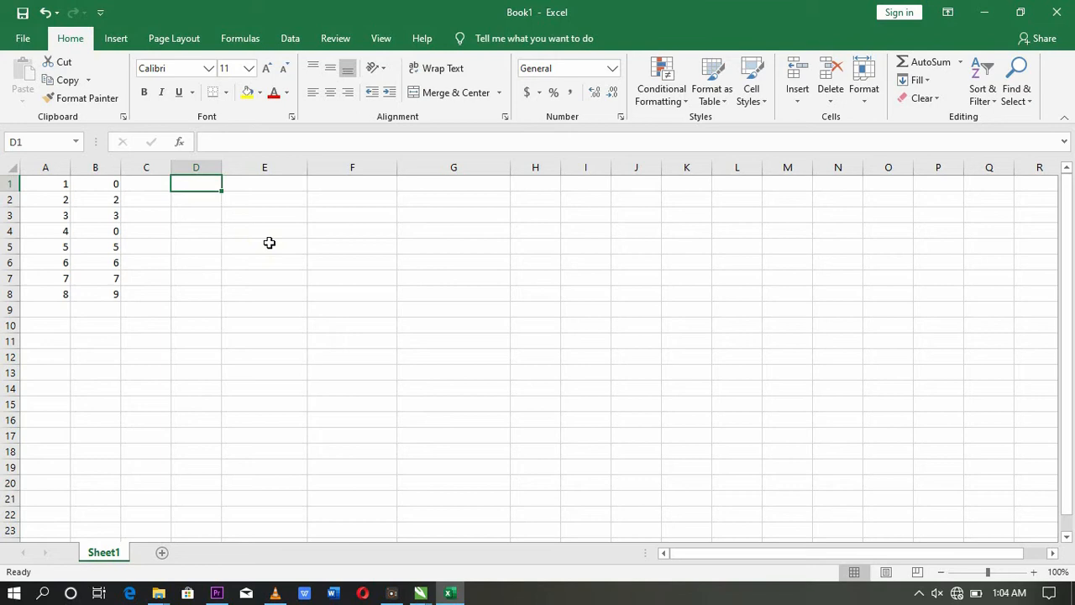
# Step: Enter the comparison formula =(A1>B1) in D1 so it shows TRUE
pyautogui.write('=')
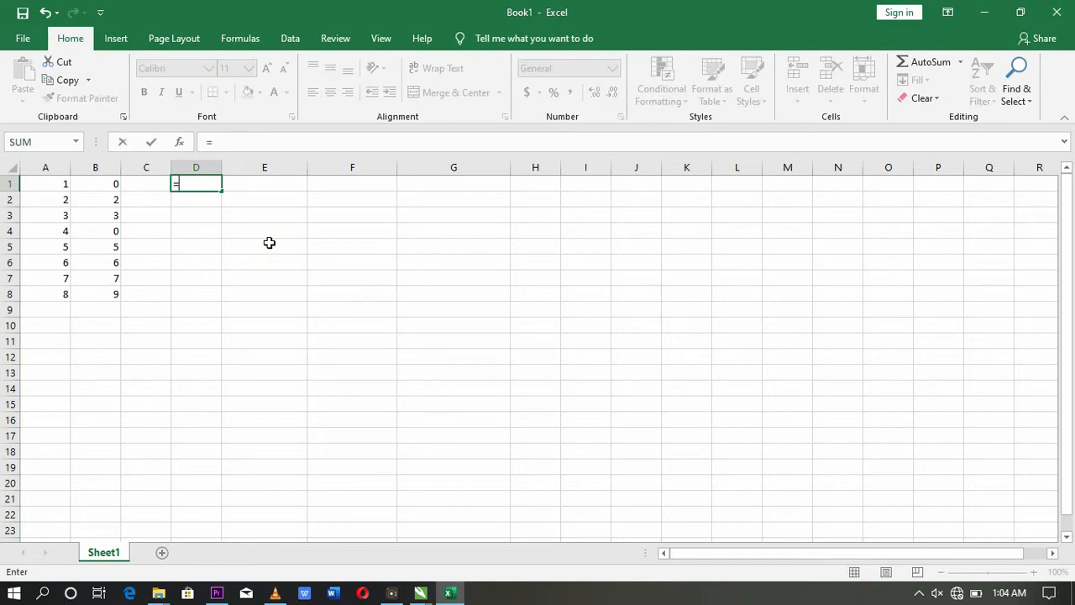
pyautogui.press('Escape')
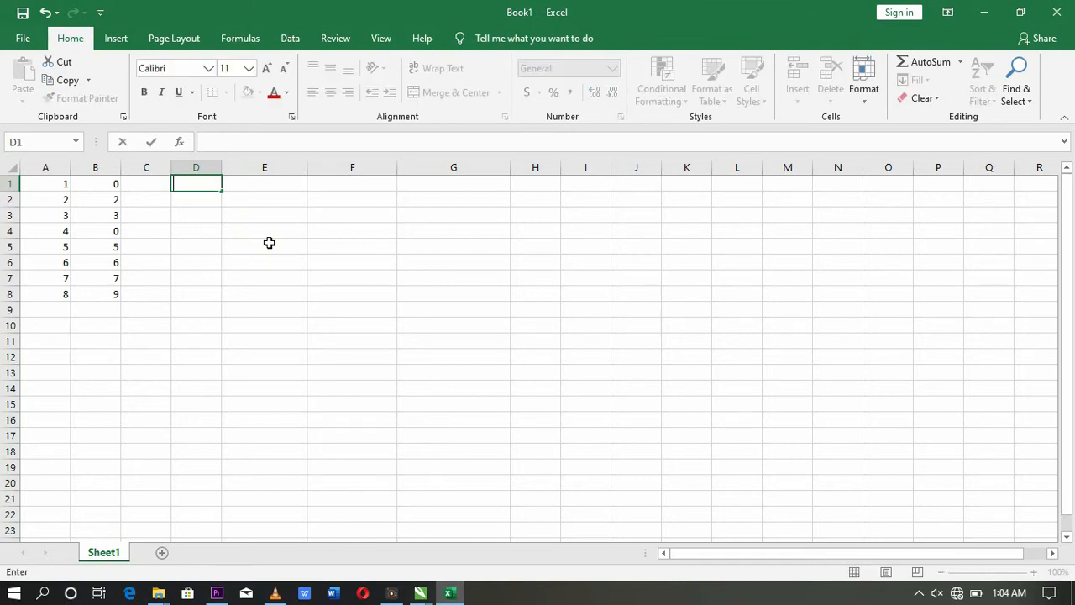
pyautogui.write('>')
pyautogui.press('BackSpace')
pyautogui.write('<')
pyautogui.write('=')
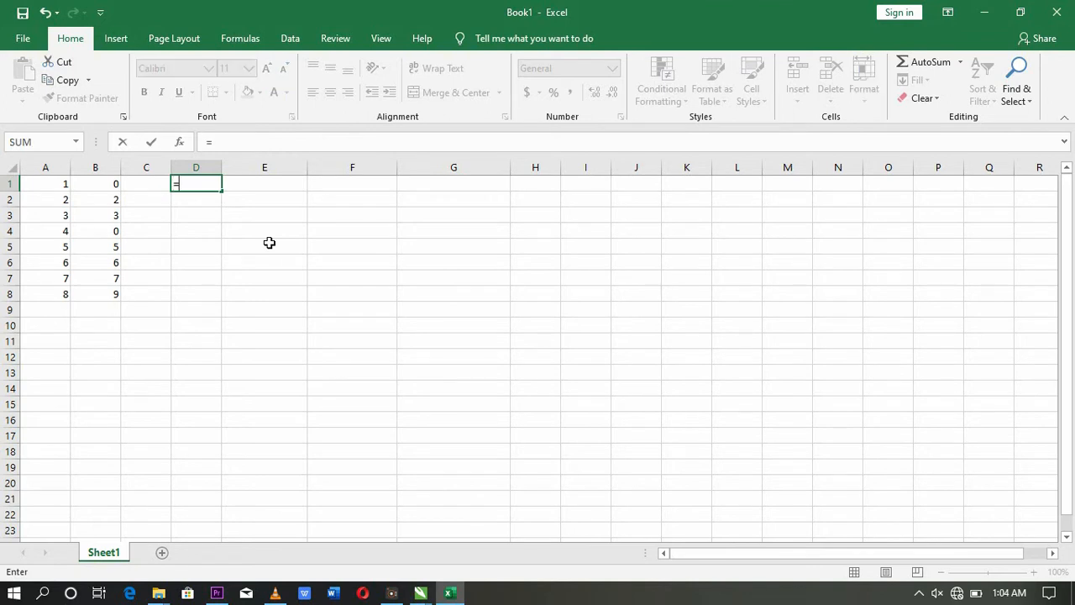
pyautogui.write('(')
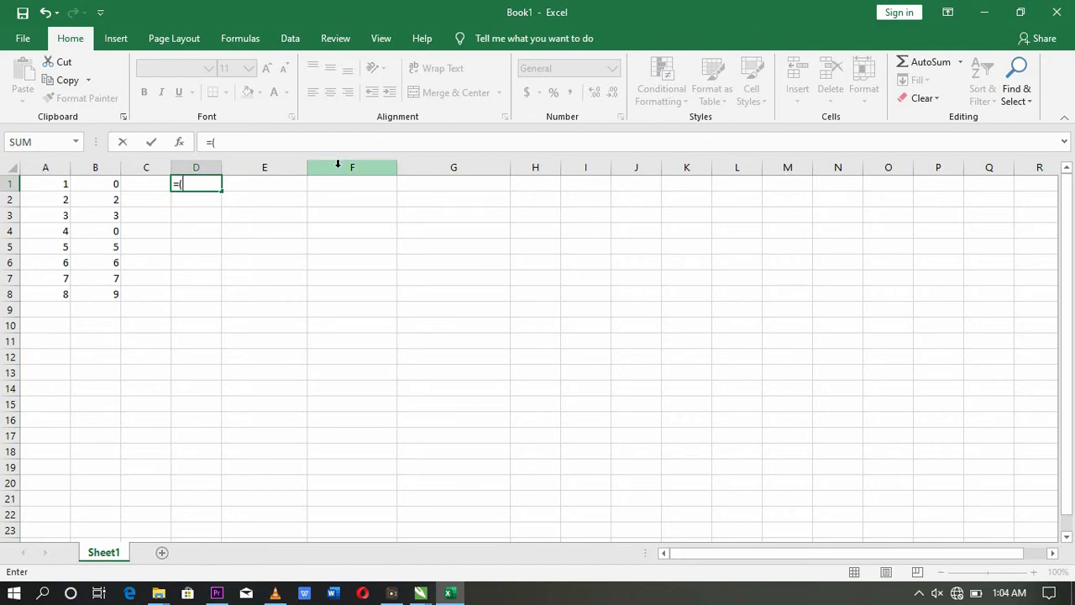
pyautogui.write('A')
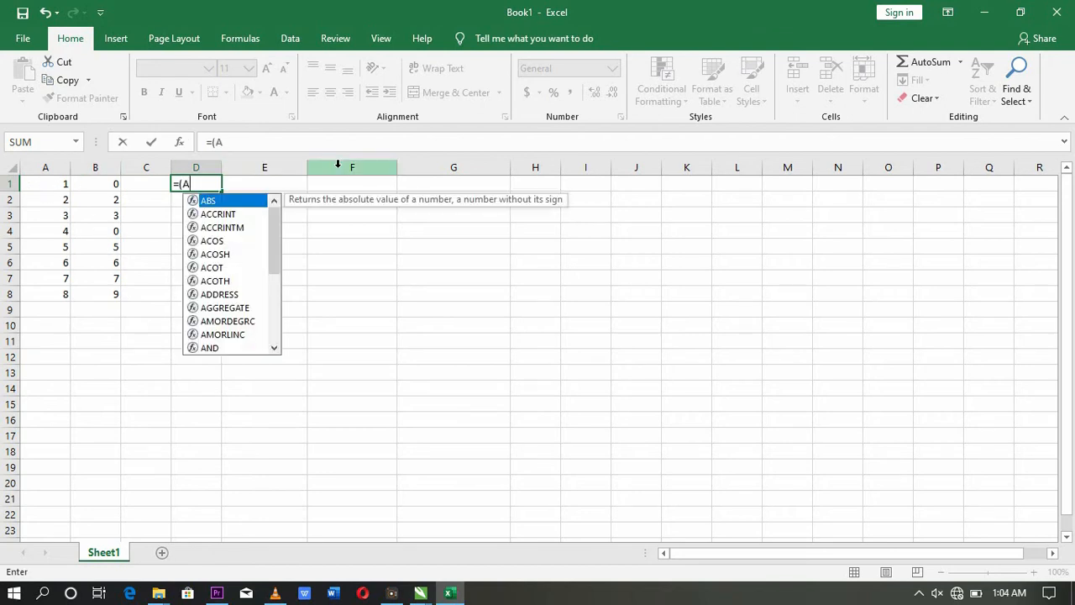
pyautogui.write('>')
pyautogui.press('BackSpace')
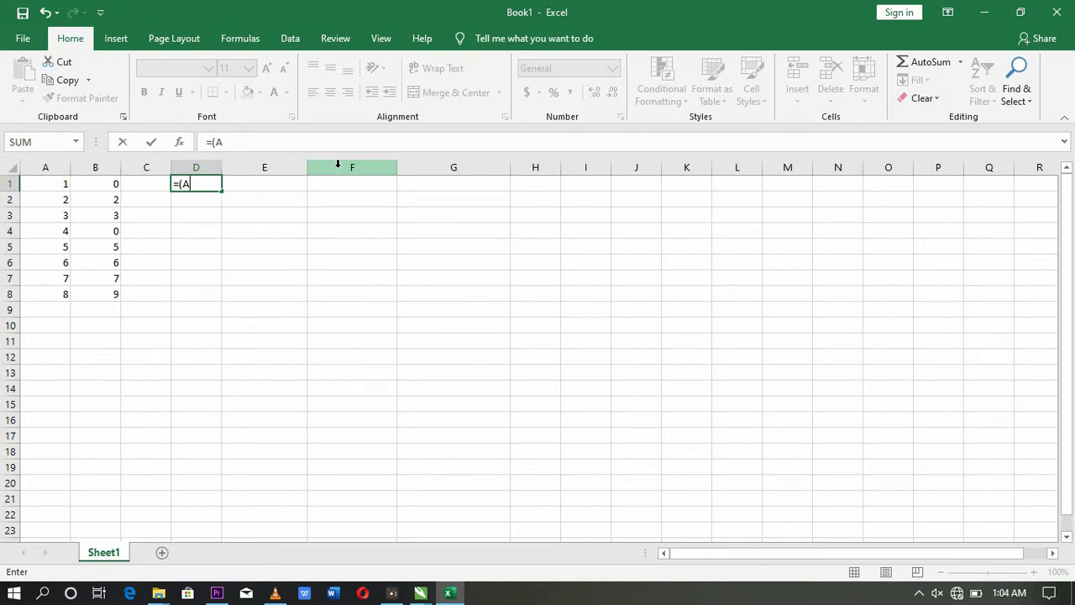
pyautogui.write('1>')
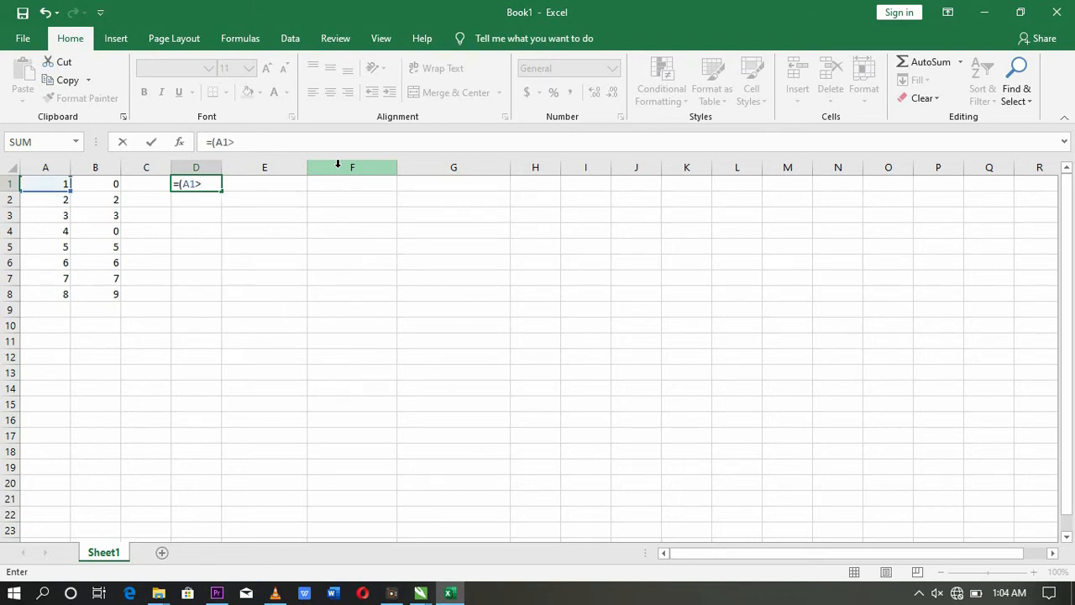
pyautogui.write('B1)')
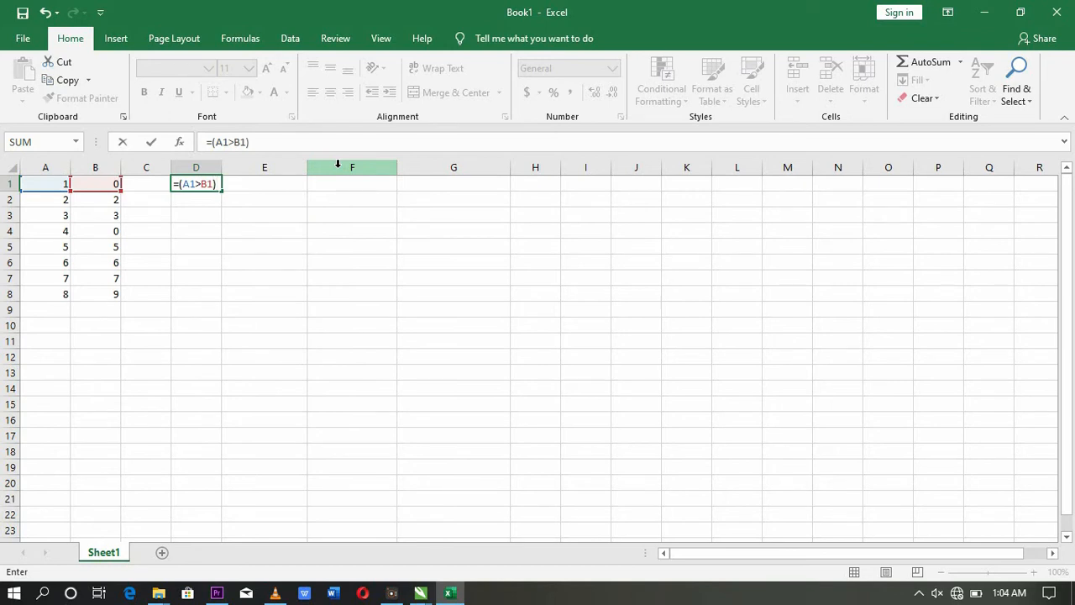
pyautogui.press('Return')
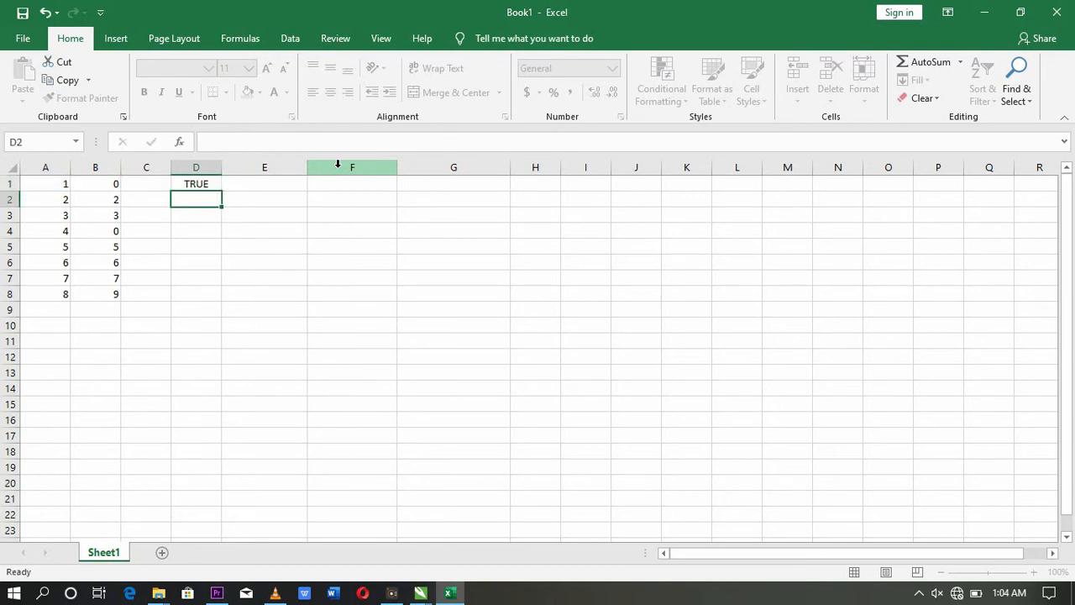
pyautogui.click(203, 182)
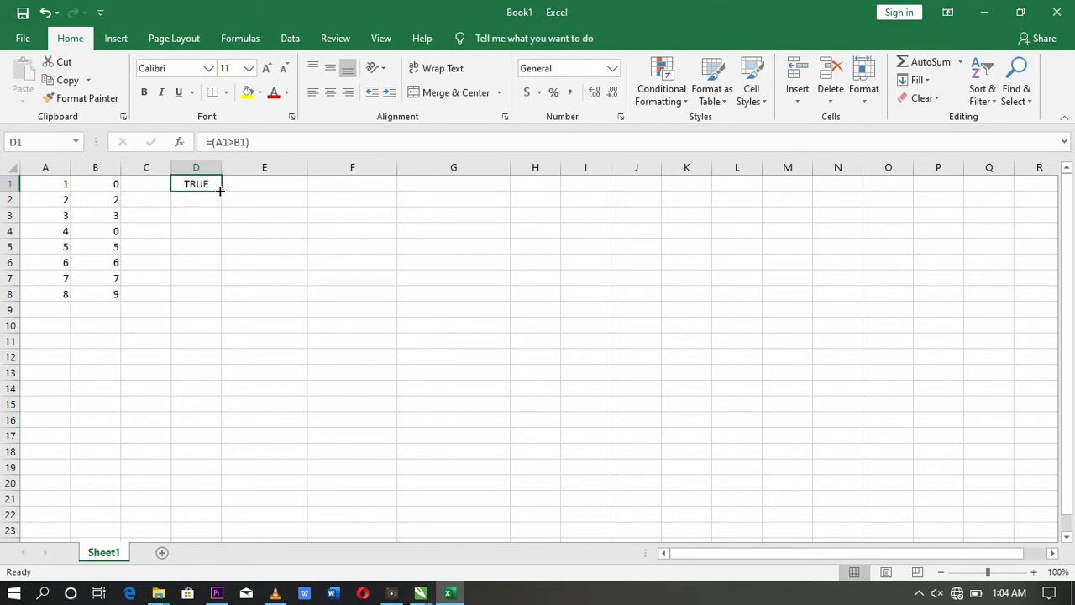
pyautogui.moveTo(220, 191); pyautogui.dragTo(215, 306)
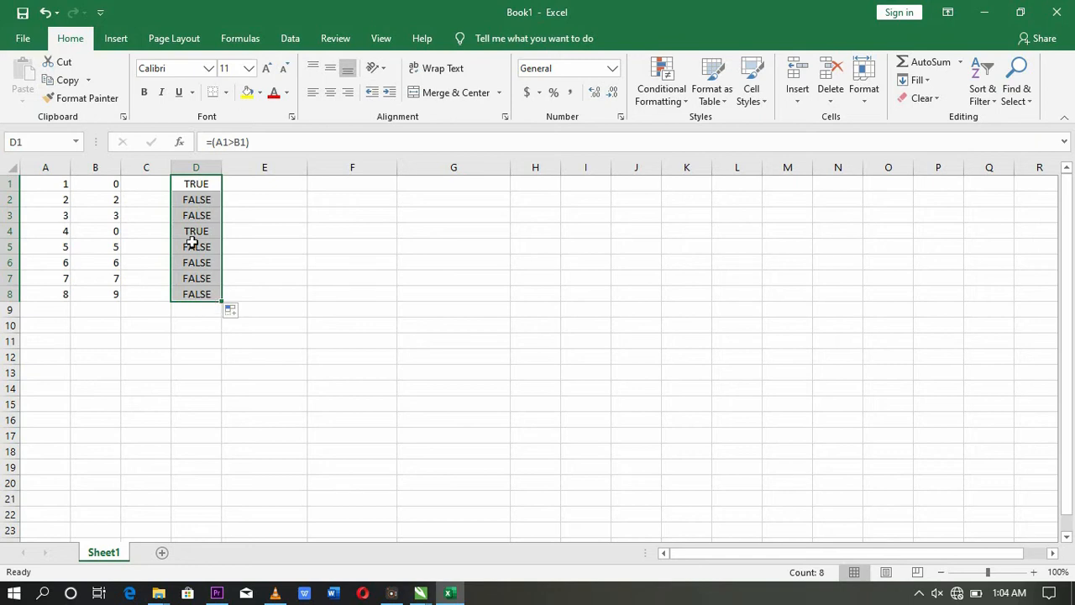
pyautogui.click(55, 185)
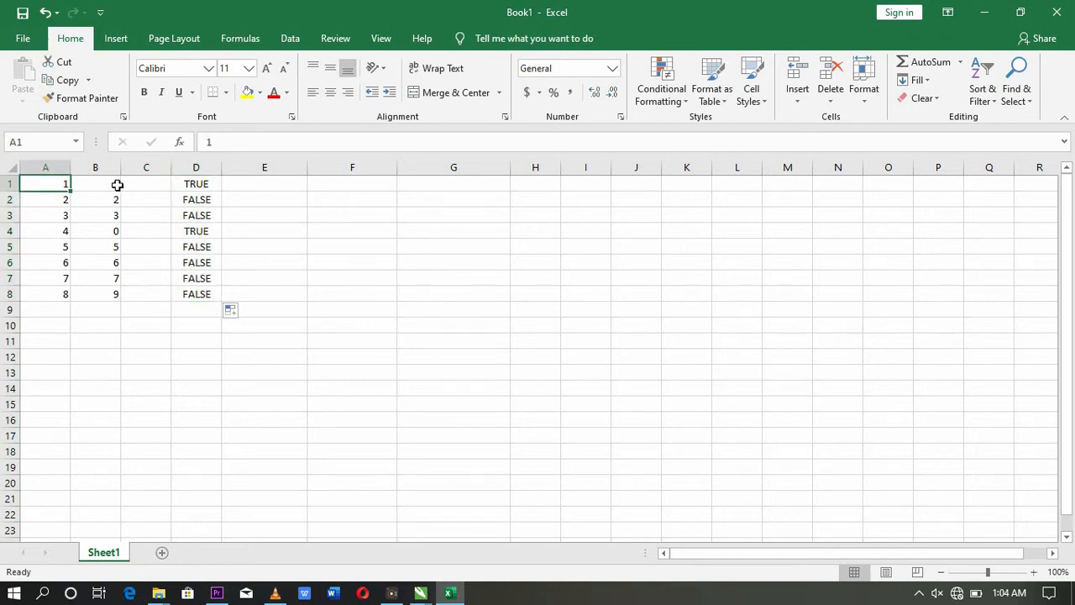
pyautogui.click(67, 200)
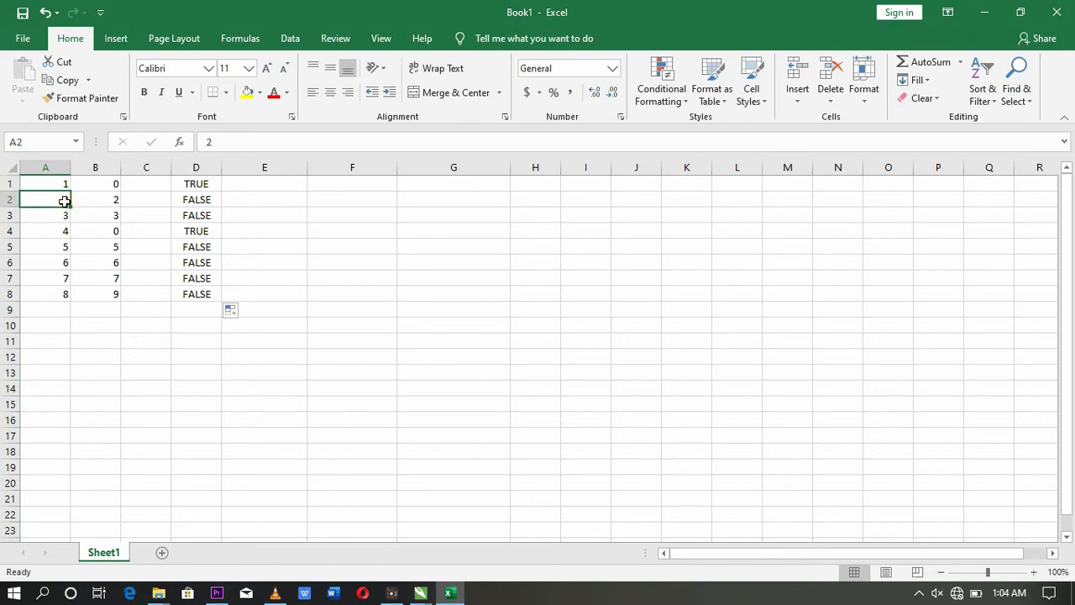
pyautogui.click(119, 199)
pyautogui.click(193, 203)
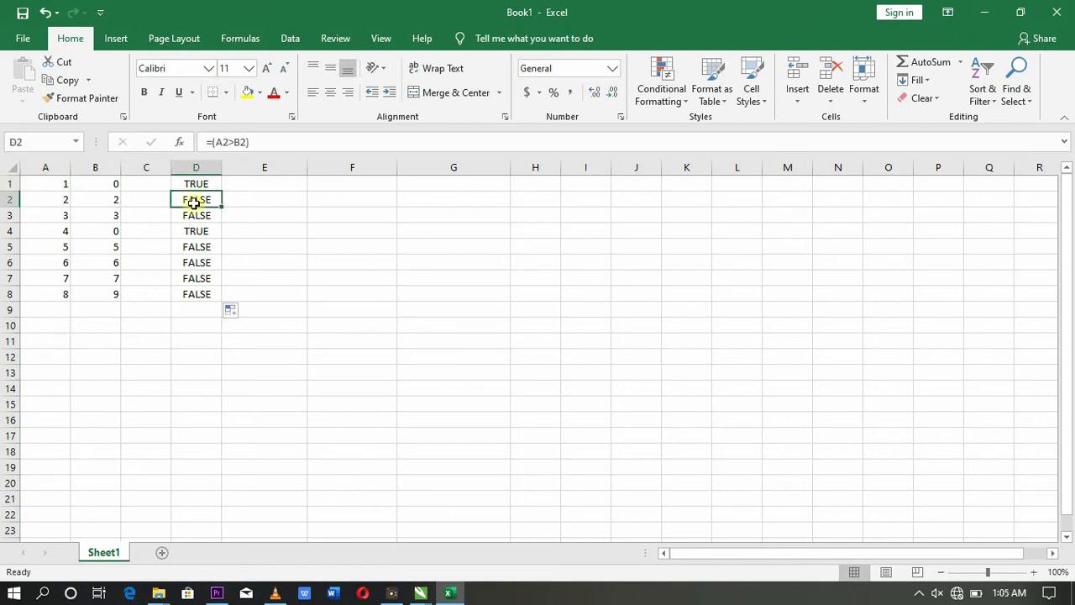
pyautogui.click(59, 229)
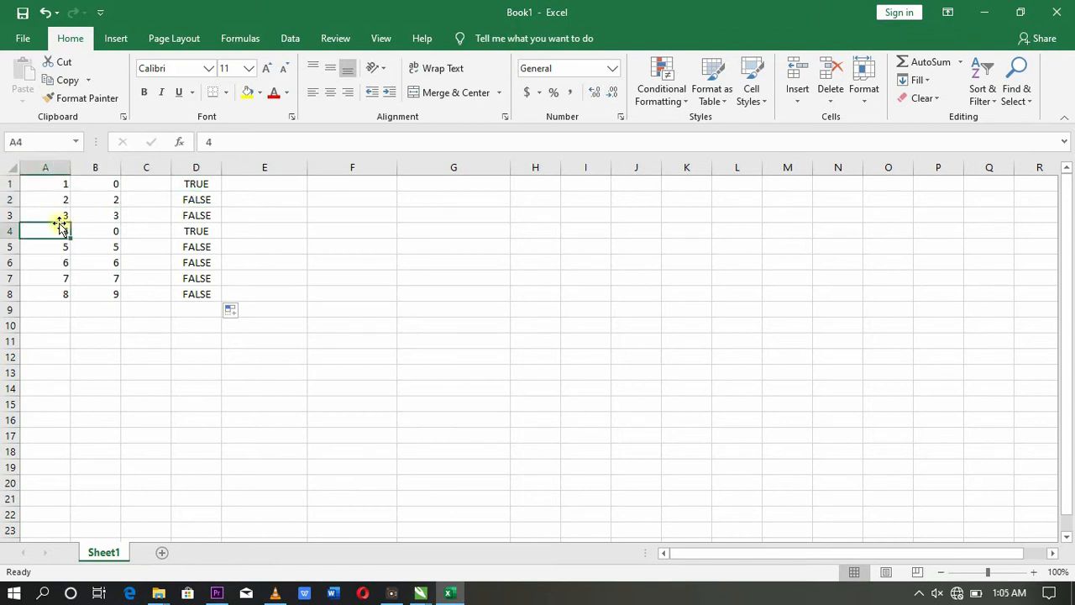
pyautogui.click(190, 215)
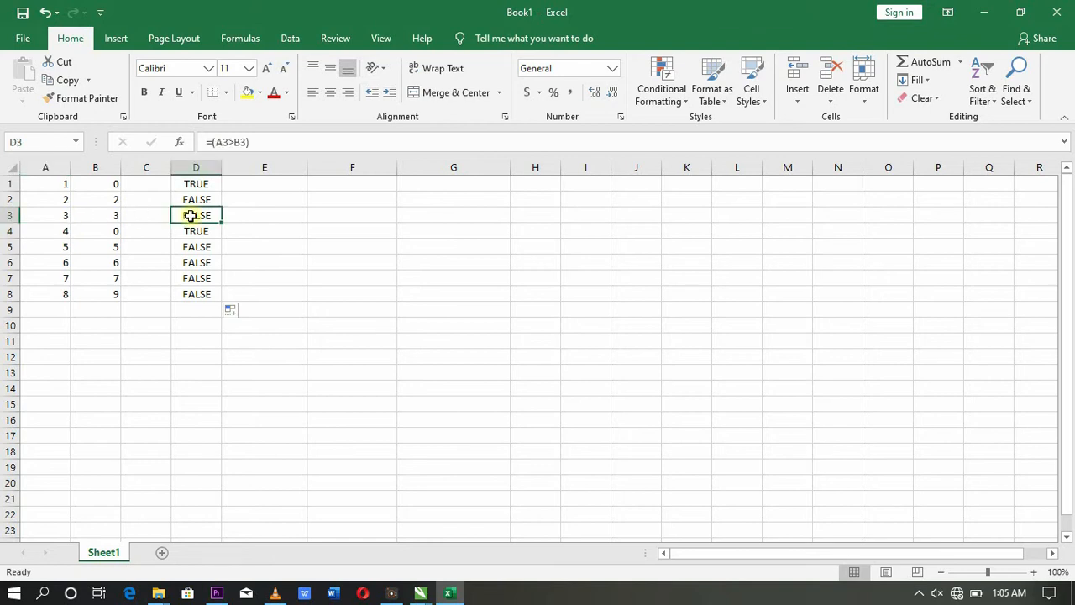
pyautogui.click(68, 232)
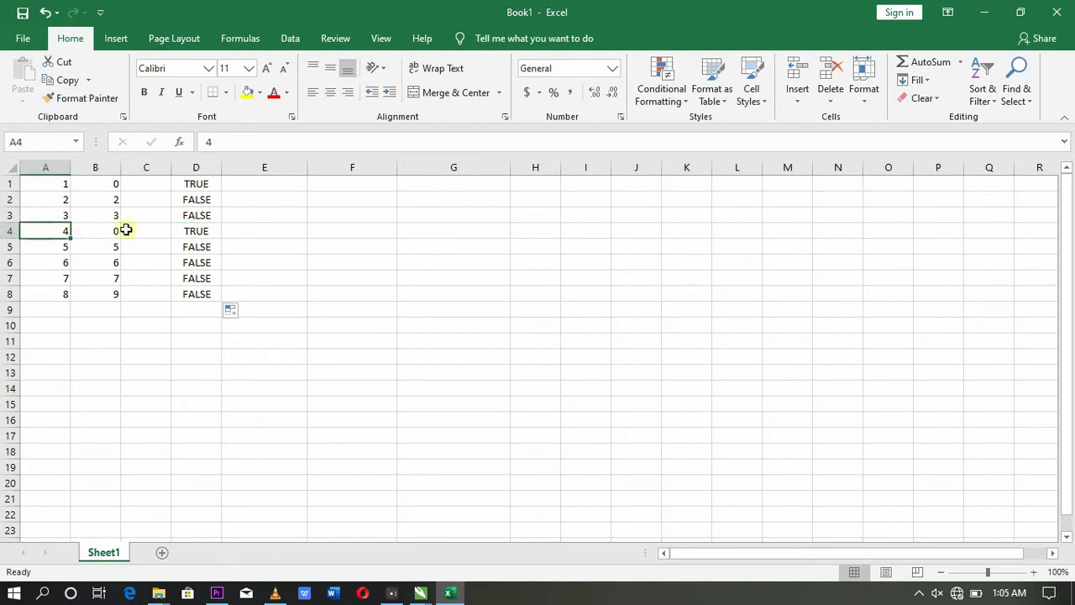
pyautogui.click(126, 231)
pyautogui.click(106, 231)
pyautogui.click(192, 228)
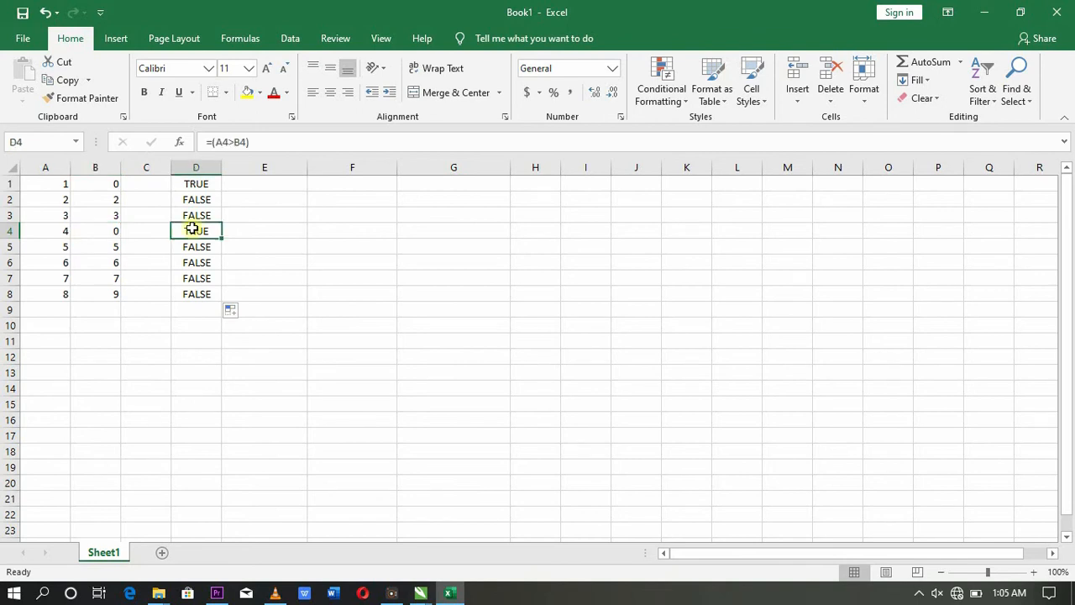
pyautogui.click(61, 247)
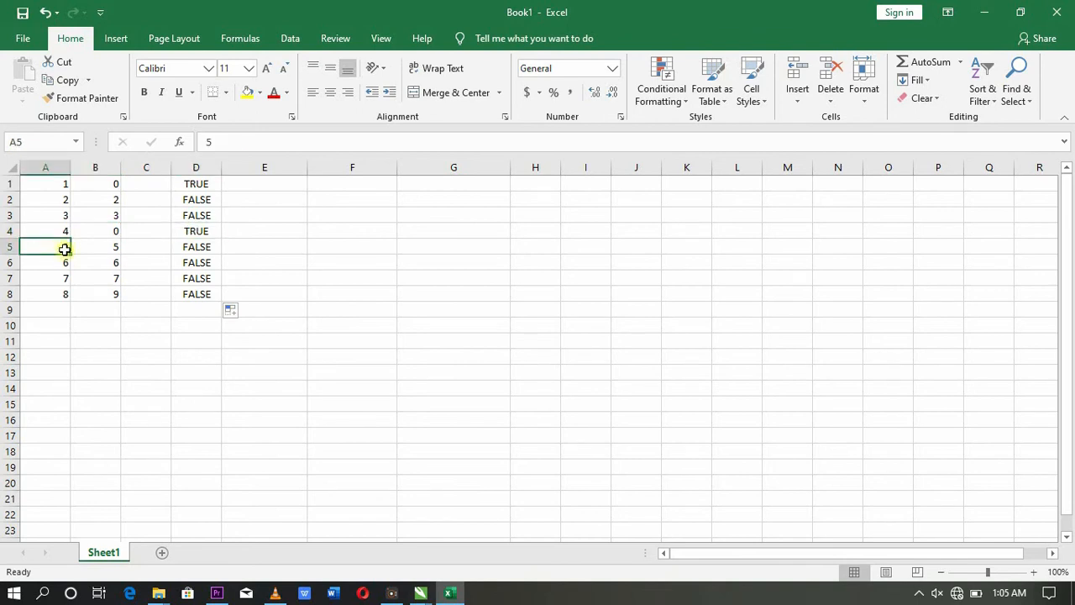
pyautogui.click(116, 249)
pyautogui.click(183, 246)
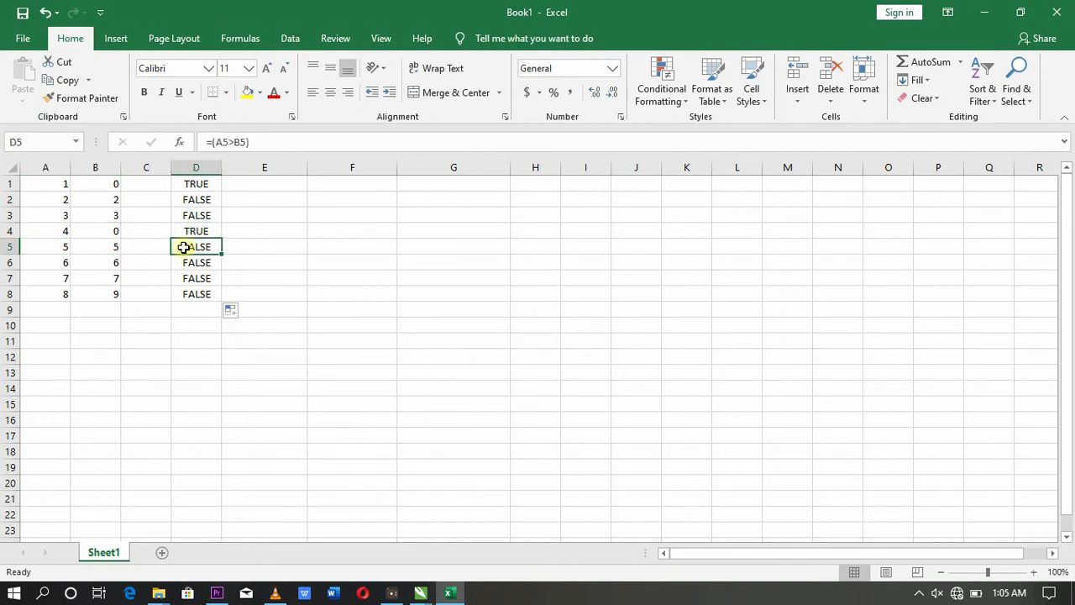
pyautogui.click(67, 275)
pyautogui.click(77, 262)
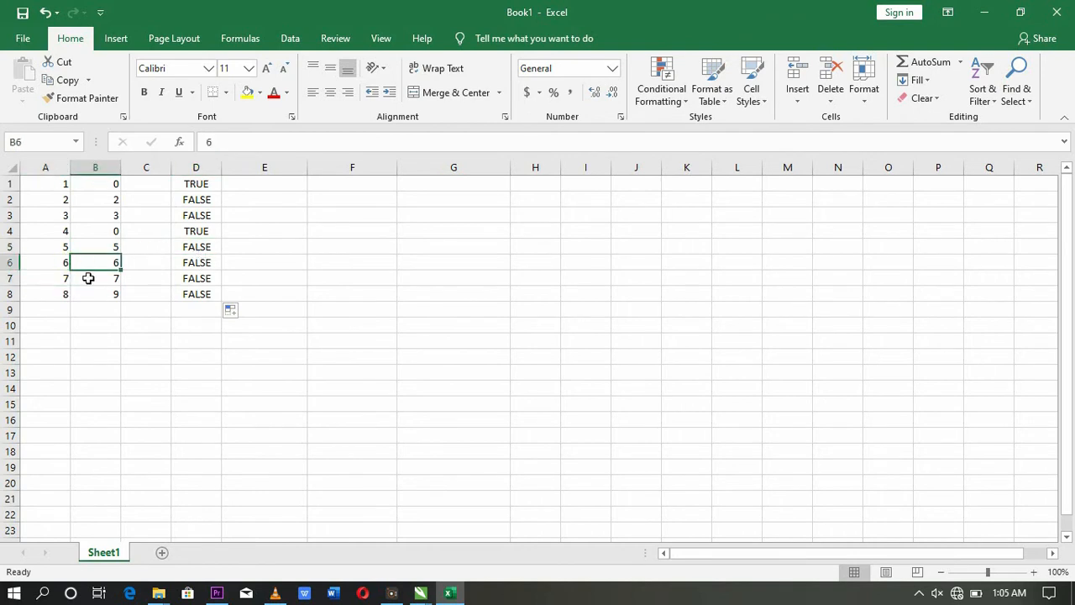
pyautogui.click(55, 278)
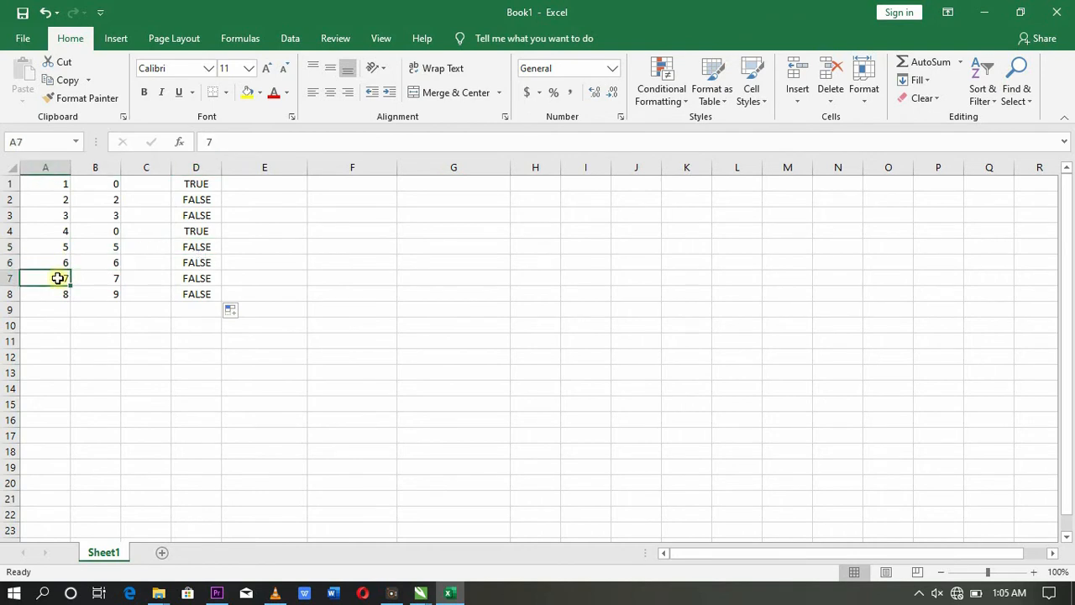
pyautogui.click(217, 279)
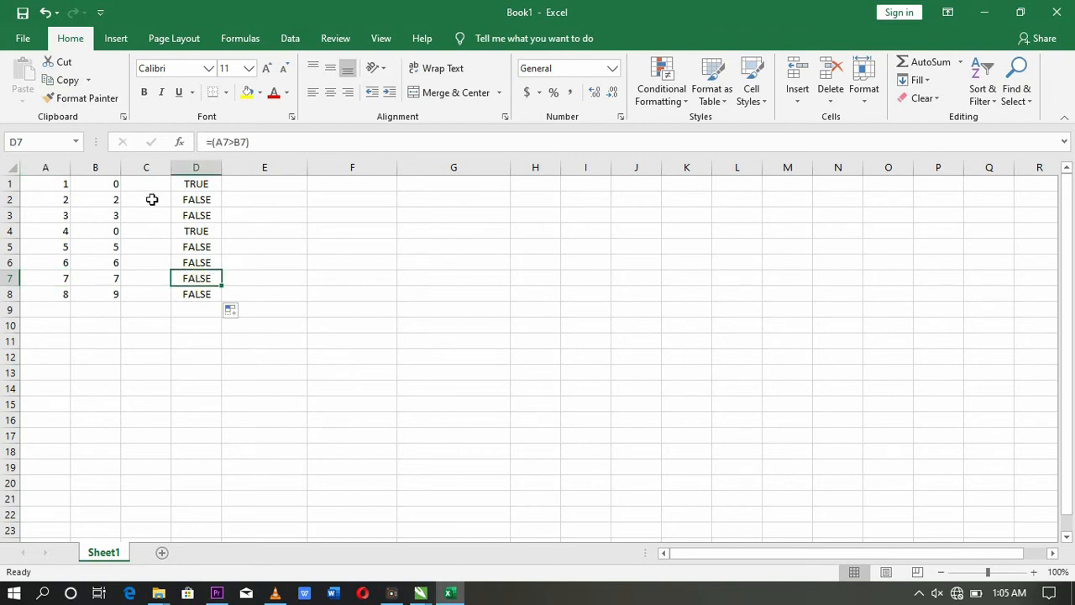
pyautogui.click(400, 227)
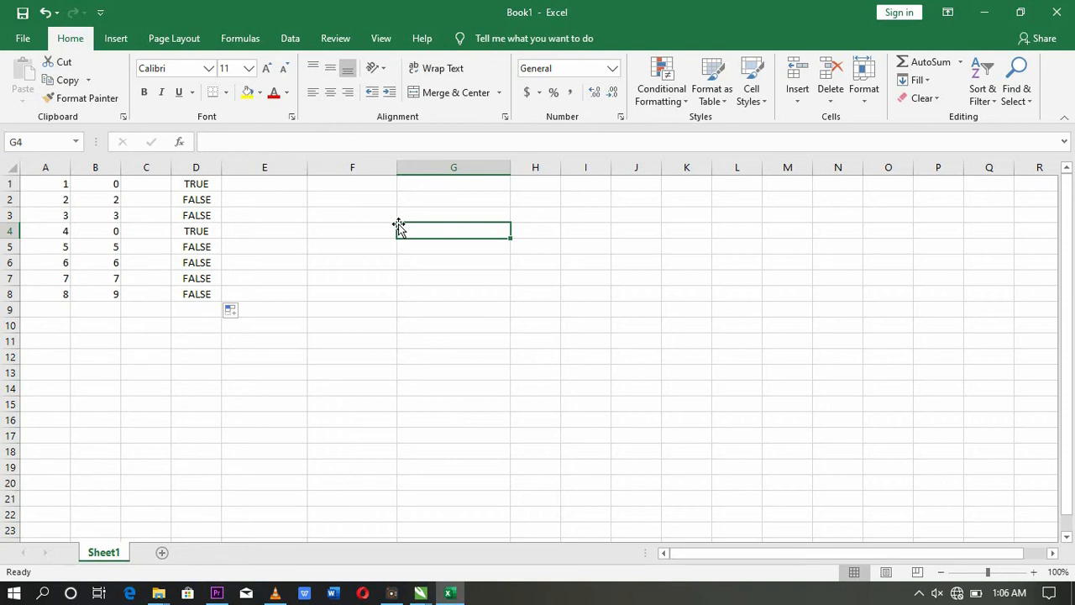
# Step: Add a NAMES heading in F1 with four student names in F2:F5
pyautogui.click(338, 186)
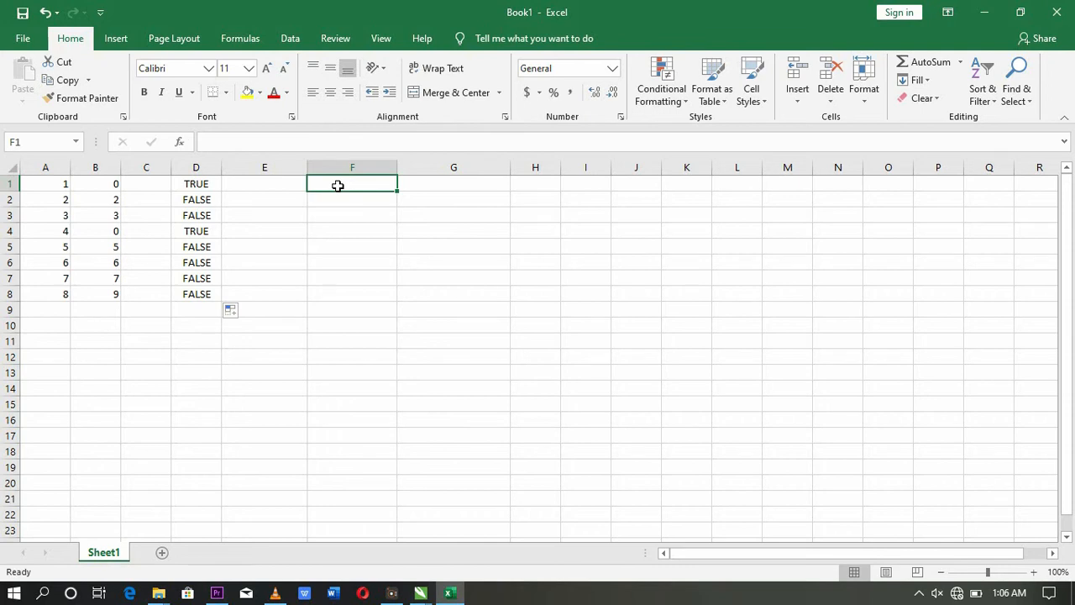
pyautogui.write('NAMES')
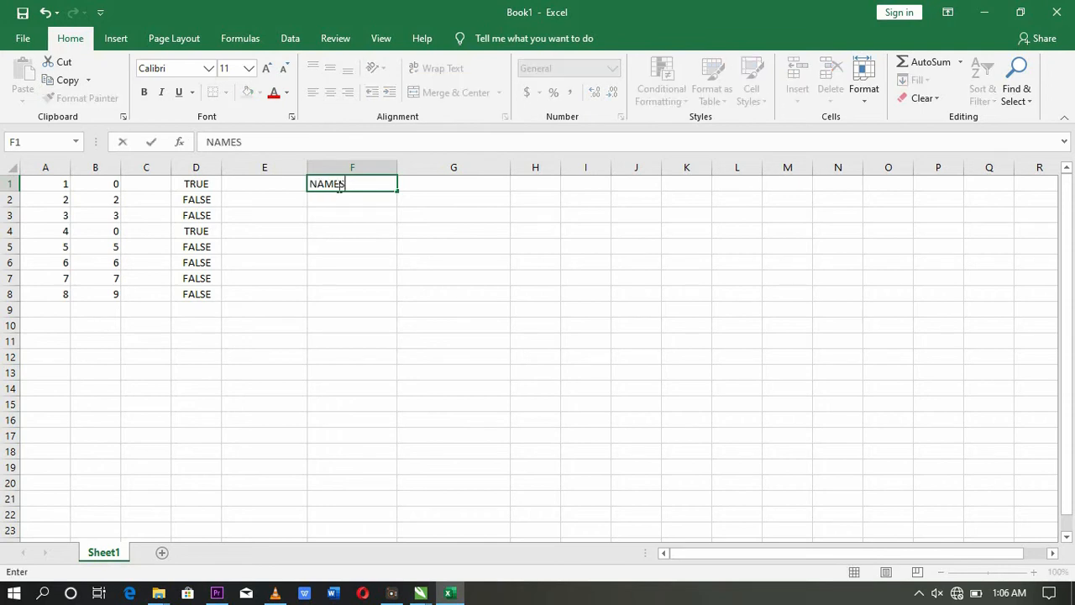
pyautogui.press('Return')
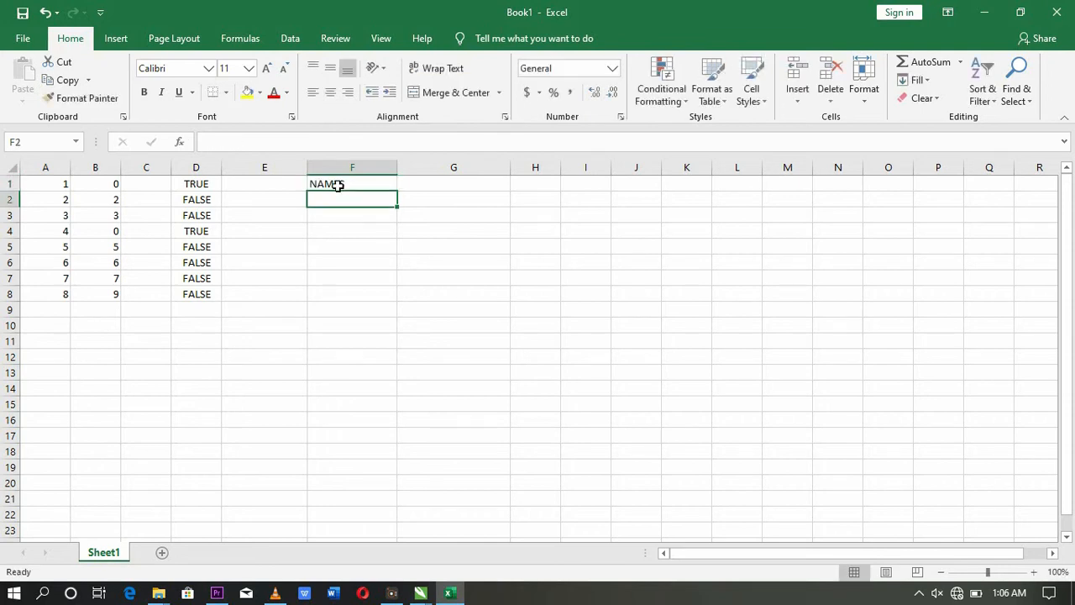
pyautogui.write('AISHA')
pyautogui.press('Return')
pyautogui.write('KH')
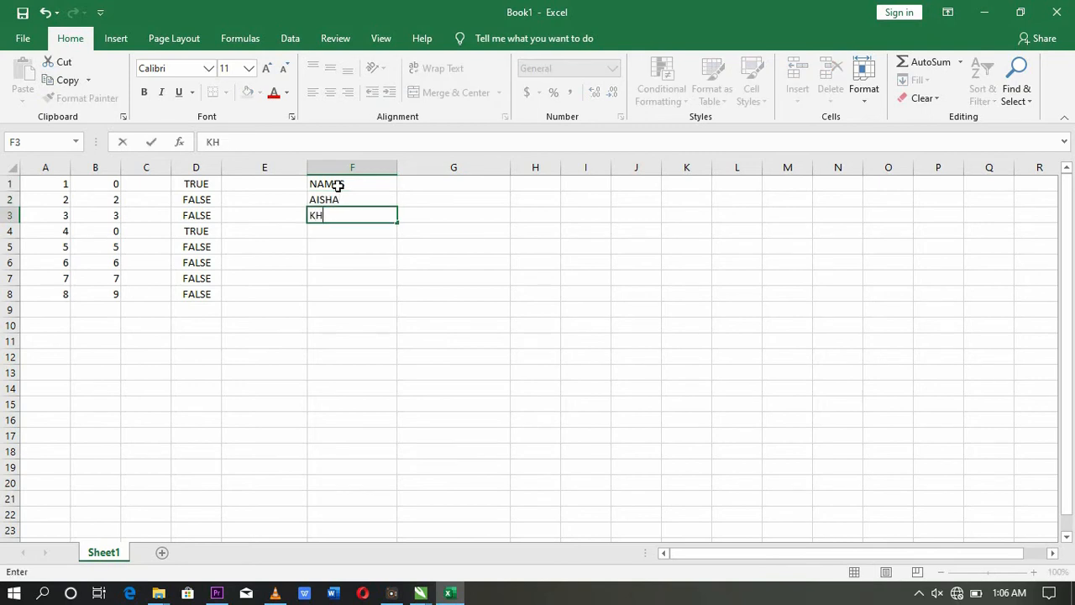
pyautogui.write('ADIJA')
pyautogui.press('Return')
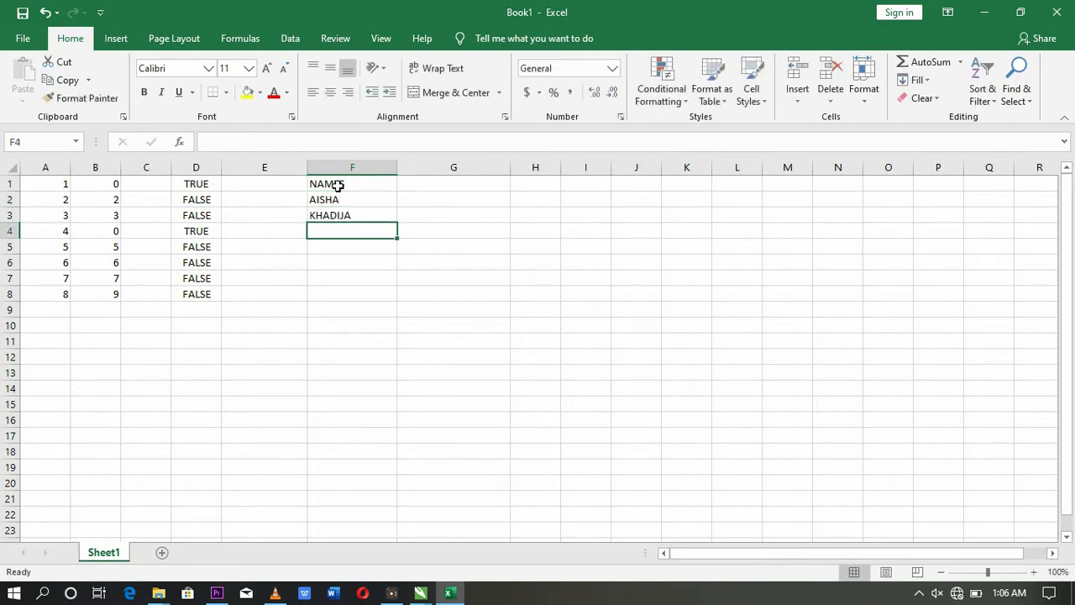
pyautogui.write('AMMAR')
pyautogui.press('Return')
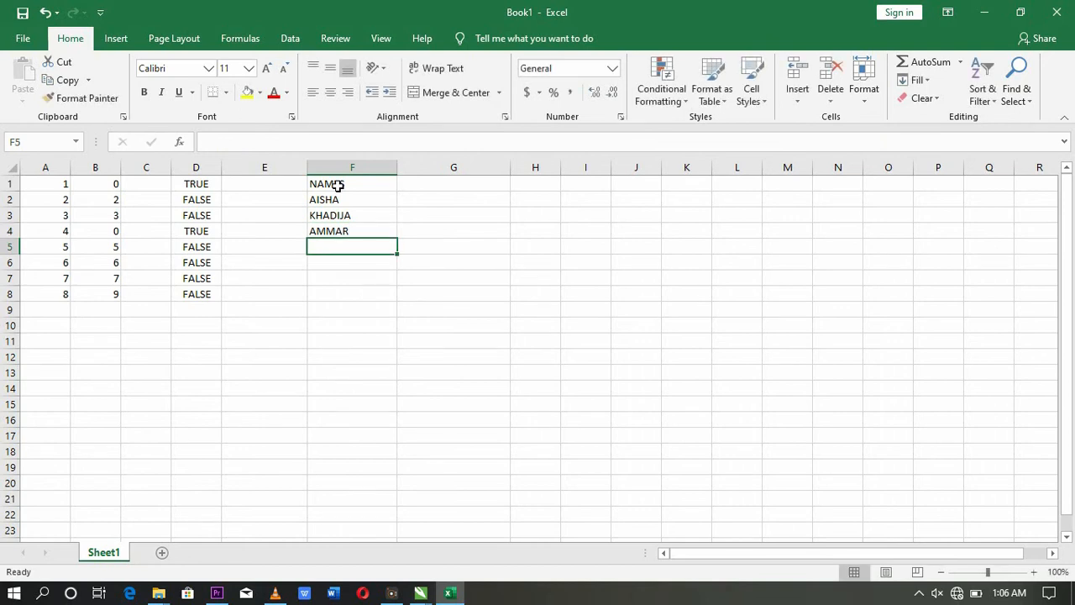
pyautogui.write('SUDAIS')
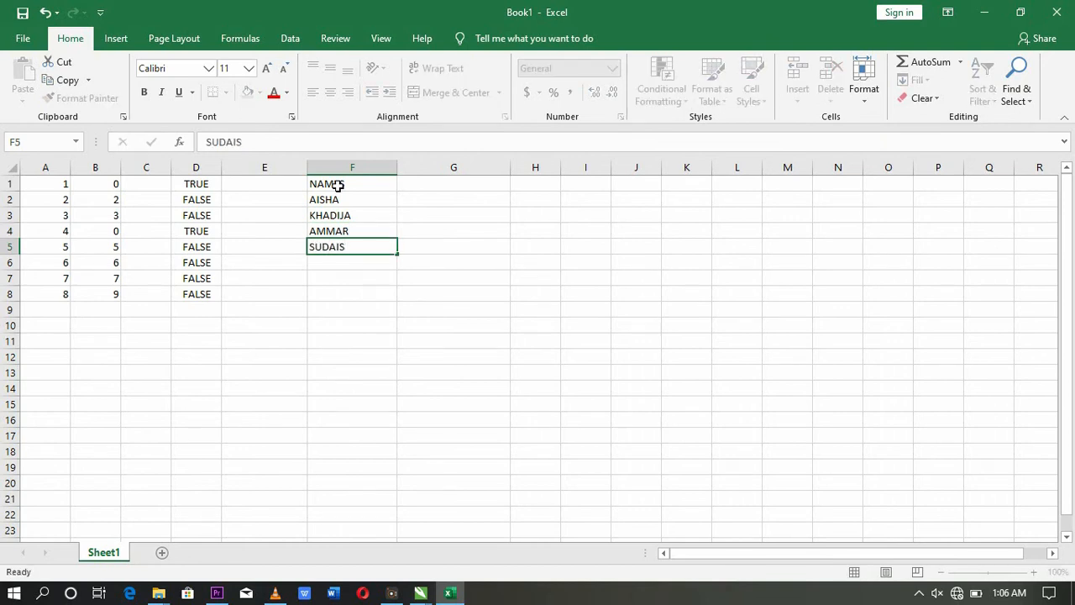
pyautogui.press('Return')
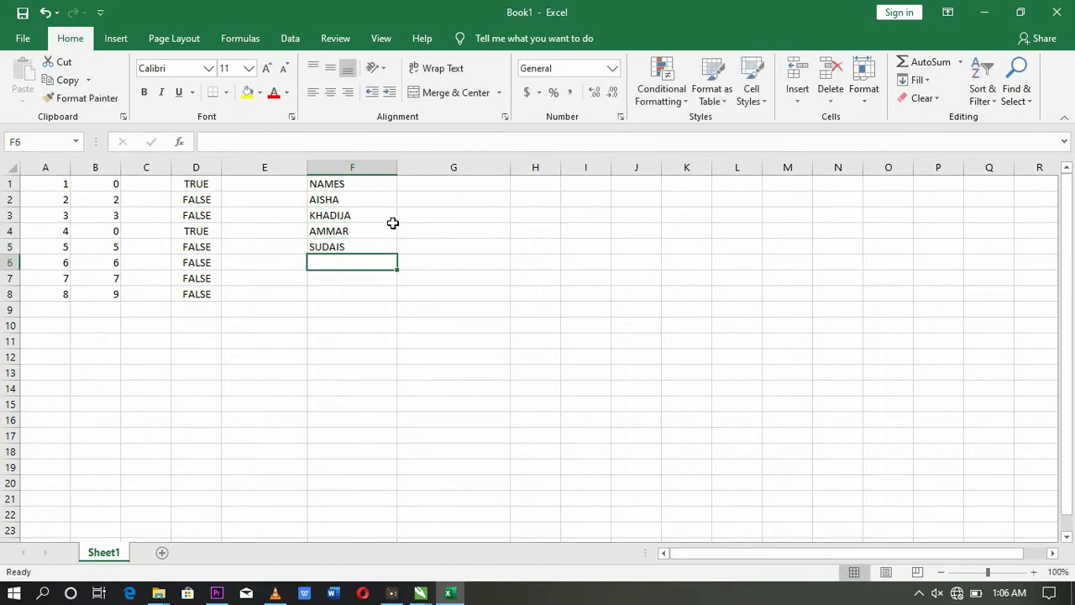
# Step: Add the heading EXAM SCORES in G1, correcting its spelling
pyautogui.click(406, 183)
pyautogui.write('EXAM')
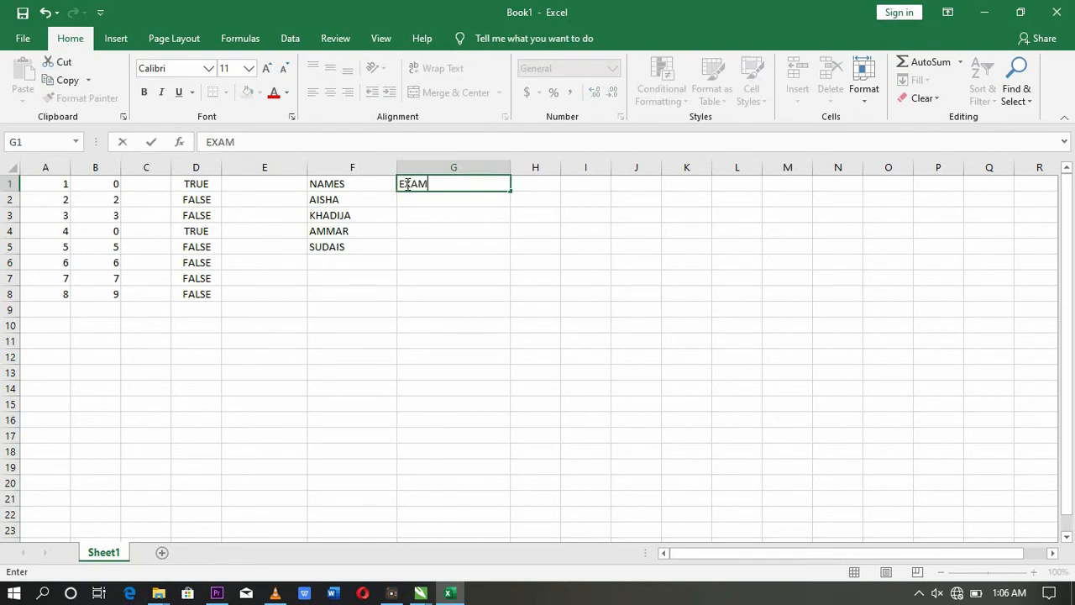
pyautogui.write(' SCORE')
pyautogui.press('Tab')
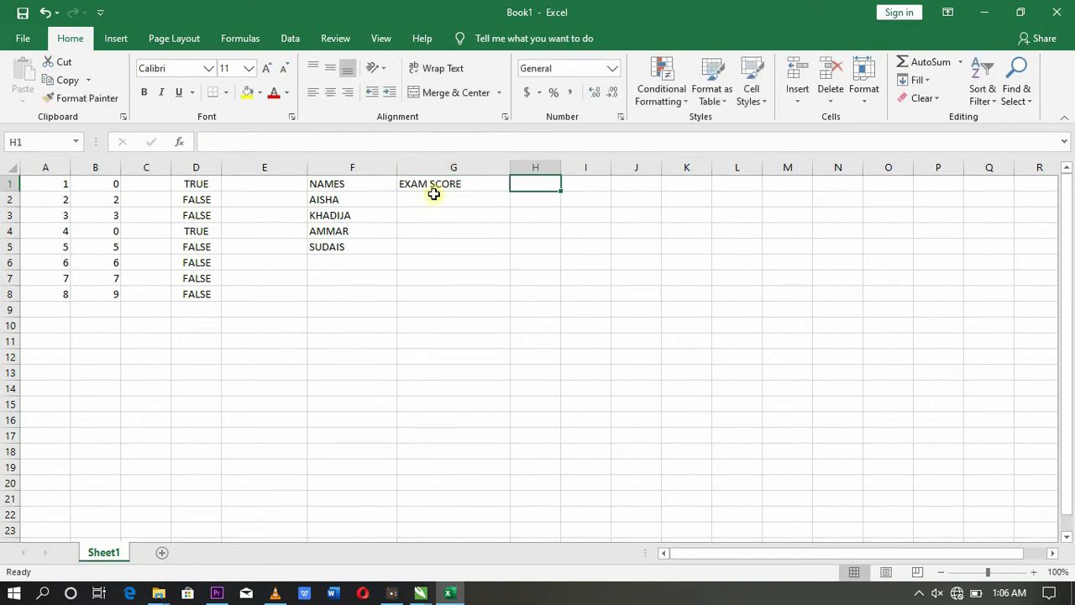
pyautogui.click(431, 195)
pyautogui.click(435, 181)
pyautogui.click(298, 143)
pyautogui.write('S')
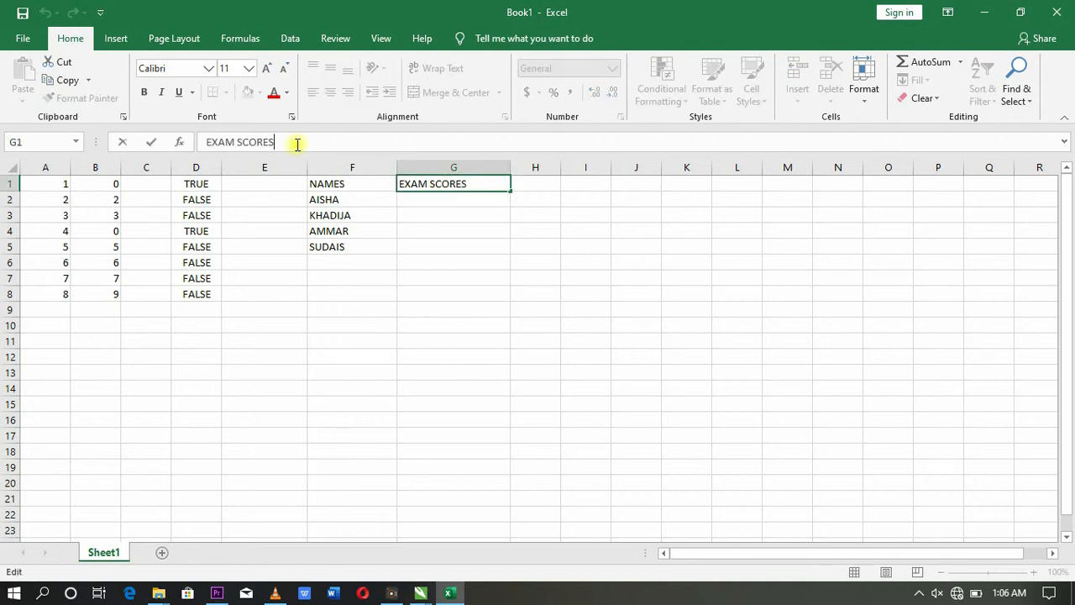
pyautogui.click(544, 190)
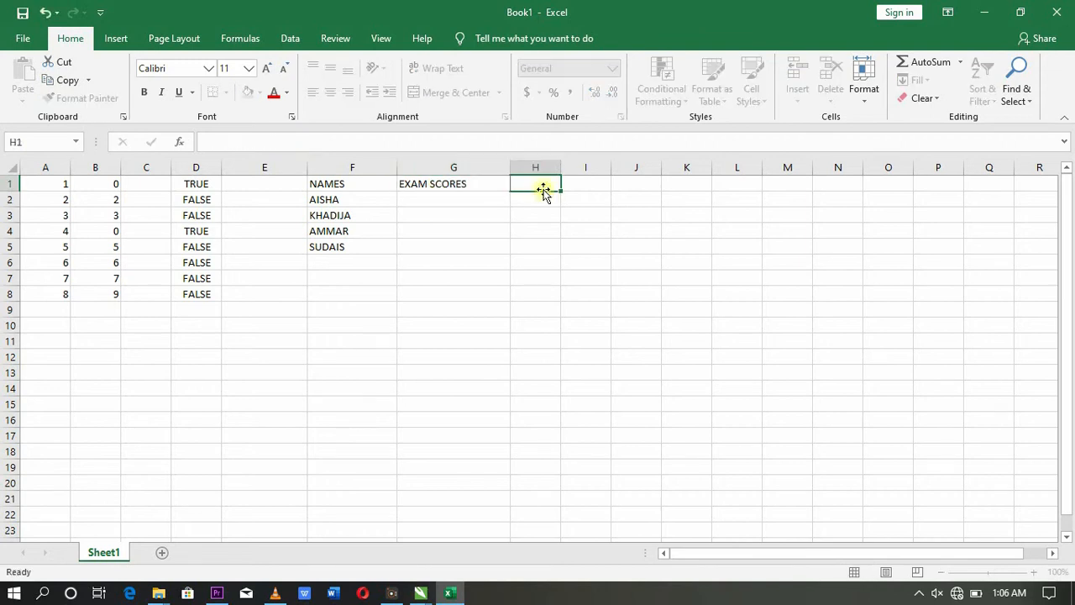
# Step: Enter exam scores 50, 60, 70 and 80 in G2:G5
pyautogui.click(422, 195)
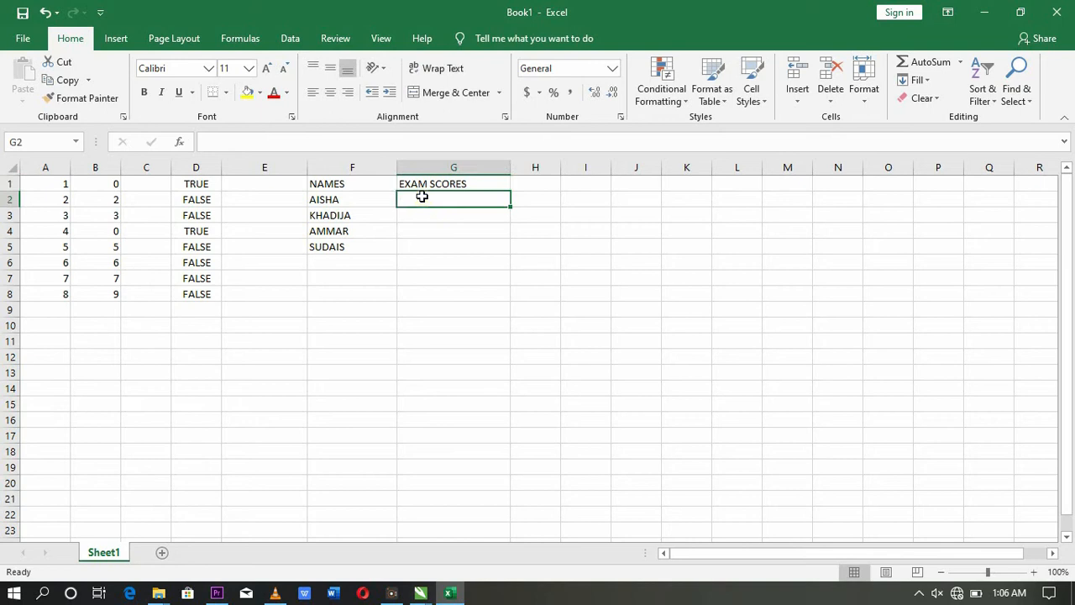
pyautogui.write('50')
pyautogui.press('Return')
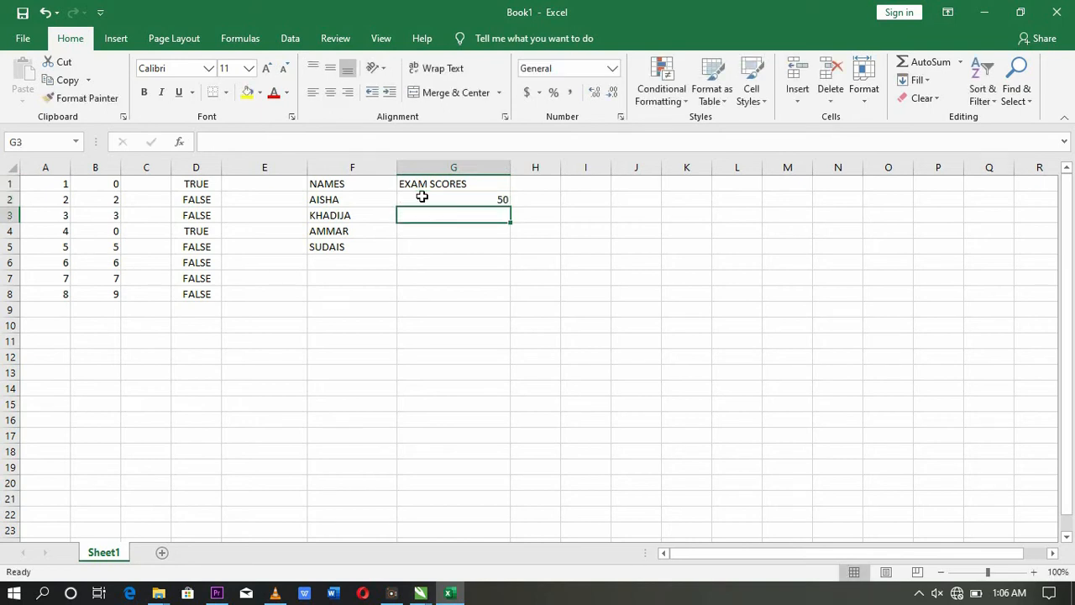
pyautogui.write('60')
pyautogui.press('Return')
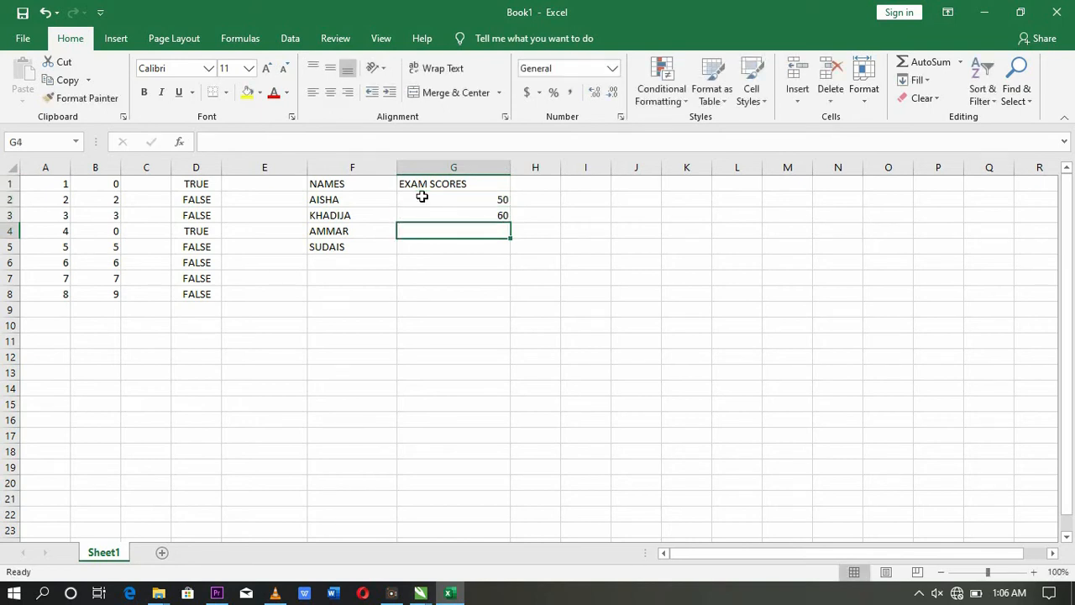
pyautogui.write('70')
pyautogui.press('Return')
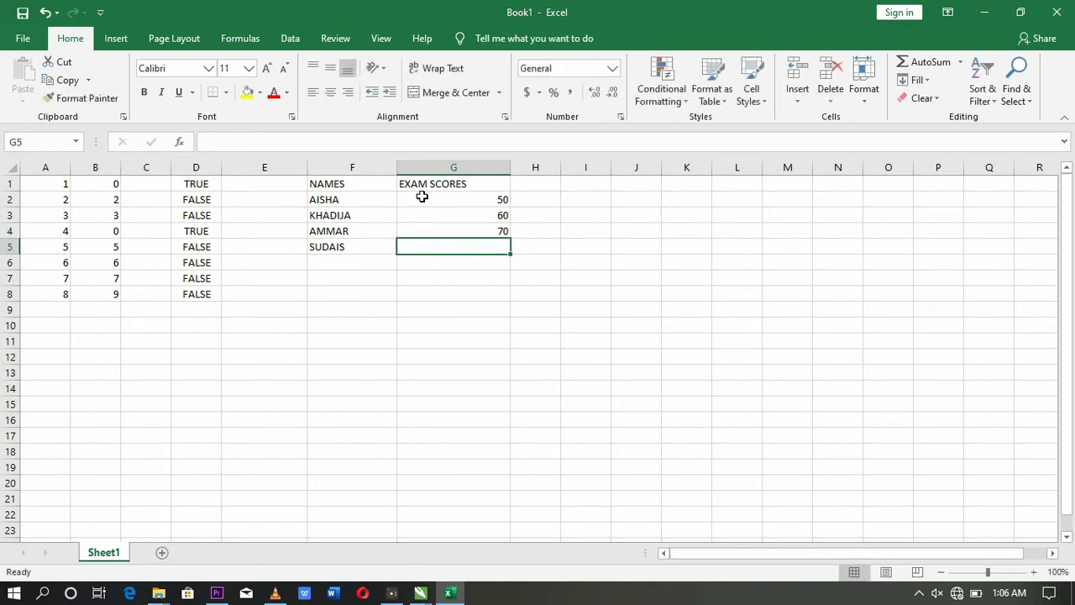
pyautogui.write('80')
pyautogui.press('Return')
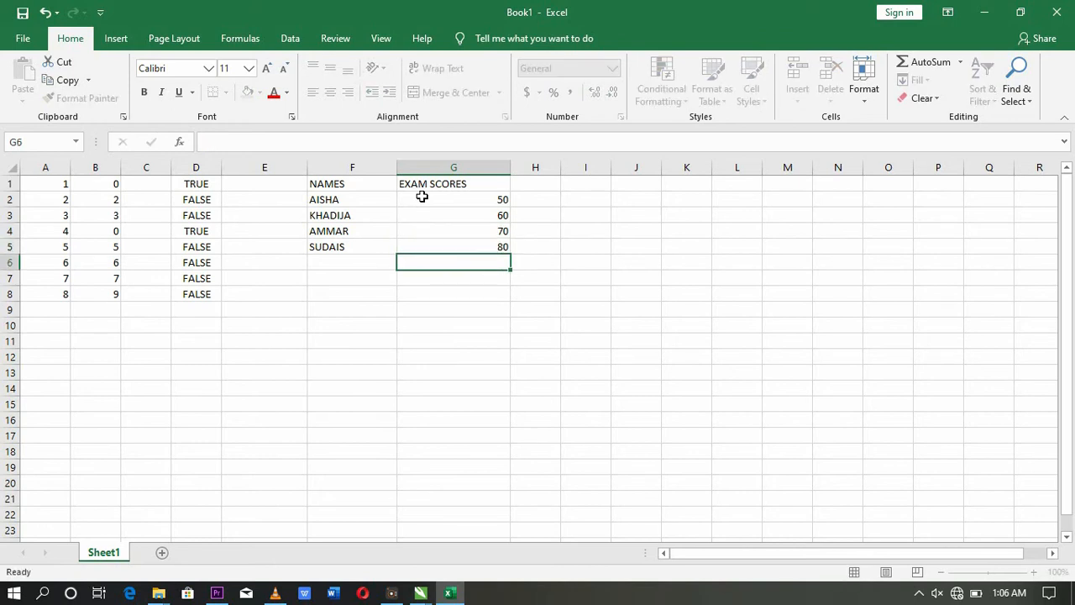
pyautogui.click(553, 199)
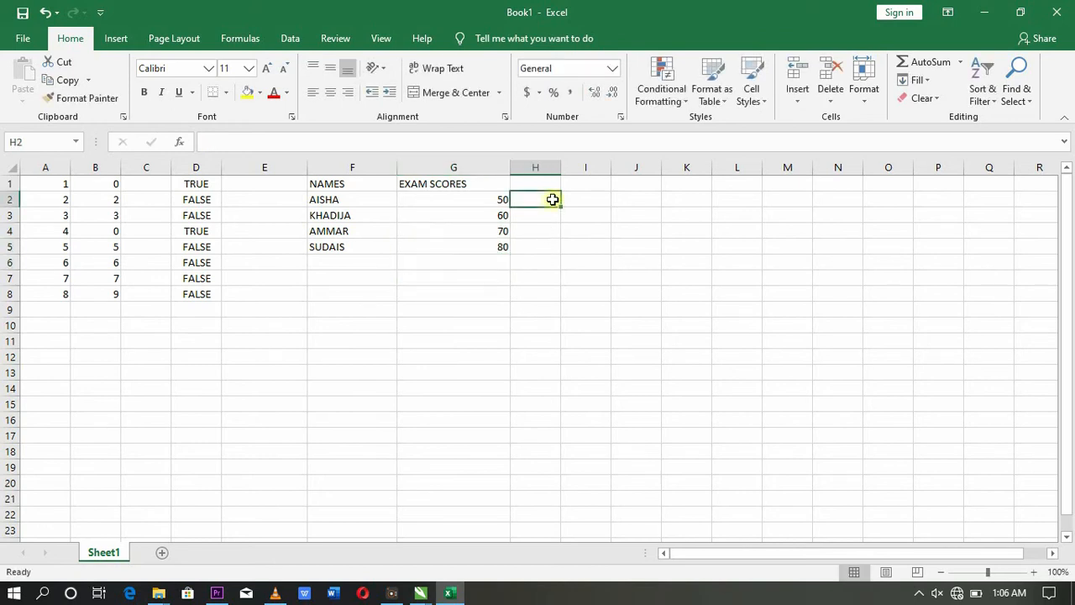
# Step: Add the heading REMARKS in cell H1
pyautogui.click(542, 168)
pyautogui.click(539, 181)
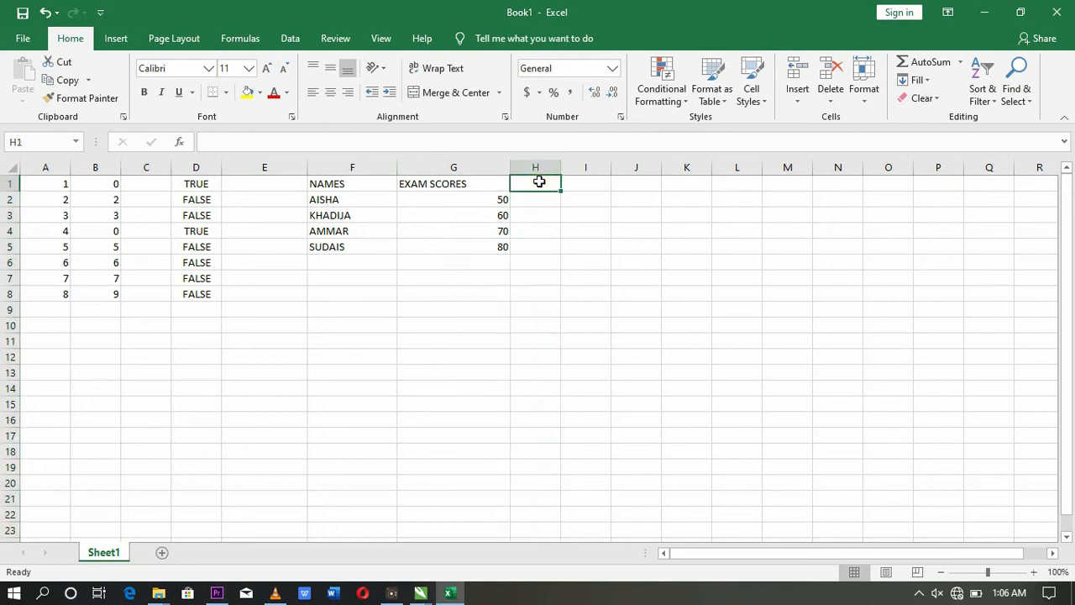
pyautogui.write('REMARKS')
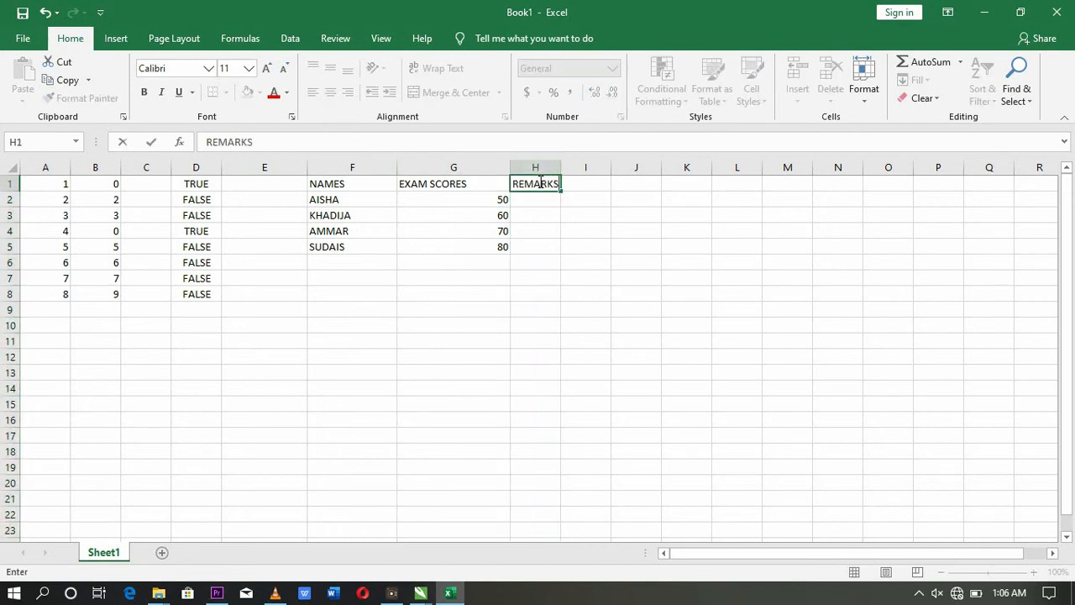
pyautogui.press('Return')
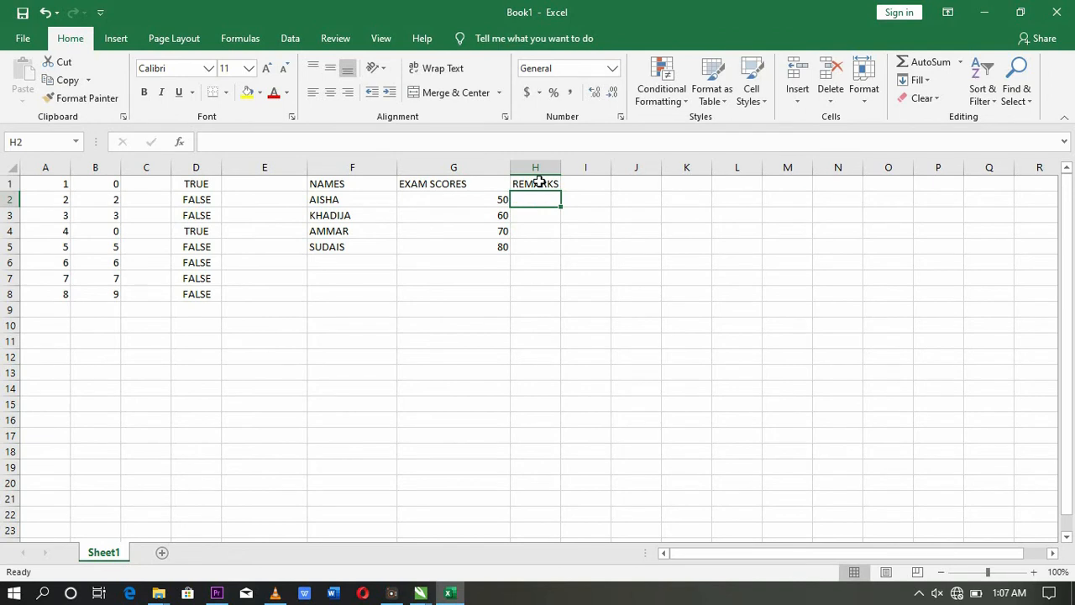
# Step: Start H2's formula as =IF(G2>79,"EXCELLENT", for top scores
pyautogui.write('=')
pyautogui.press('BackSpace')
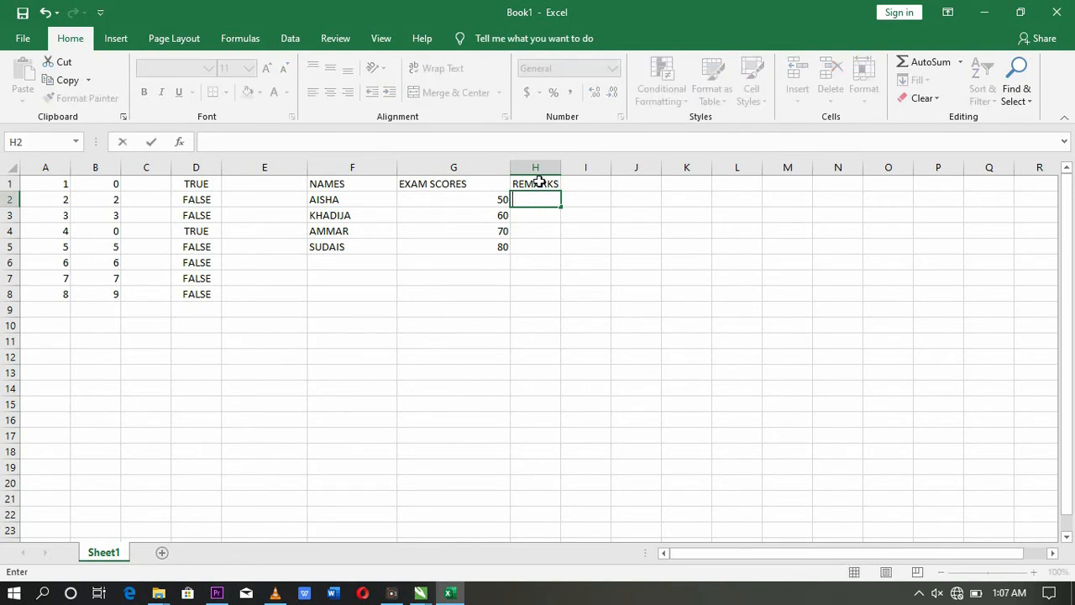
pyautogui.write('=IF(')
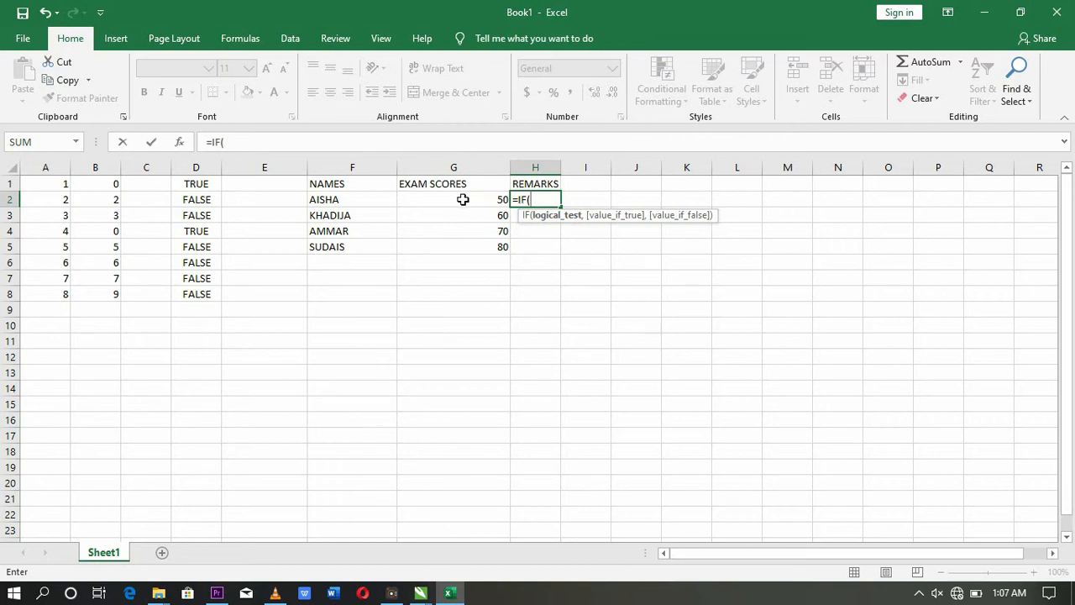
pyautogui.write('G2')
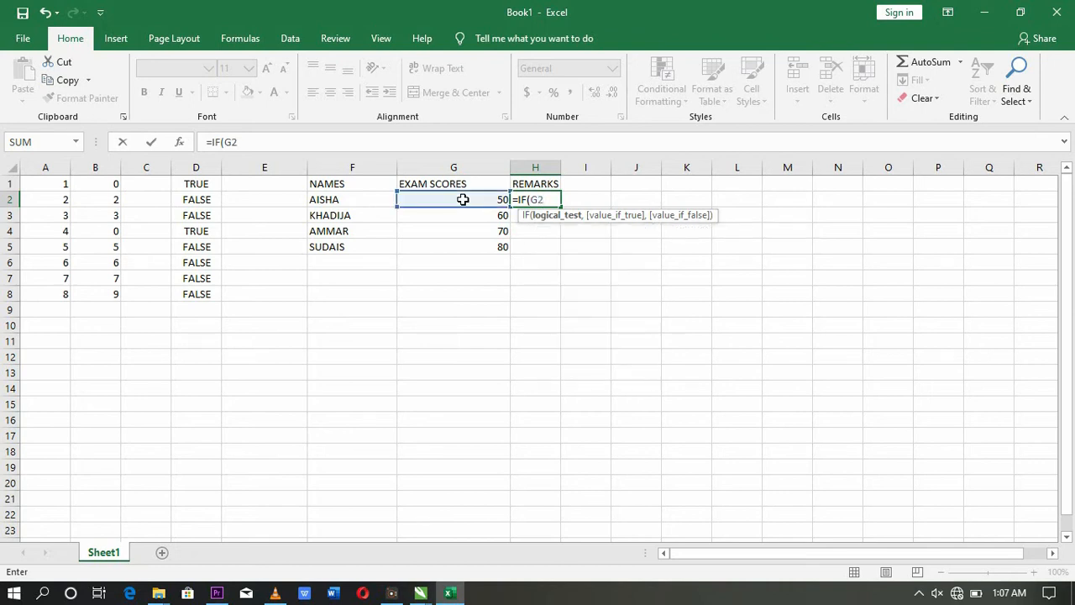
pyautogui.write('>')
pyautogui.write('79')
pyautogui.write(',')
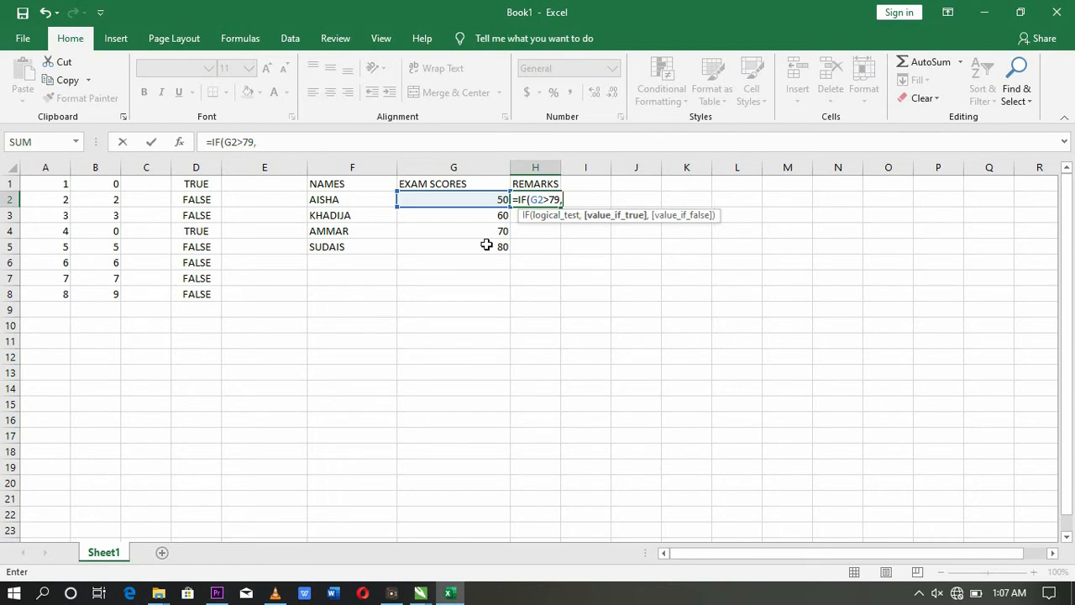
pyautogui.write('"EXCELLENT",')
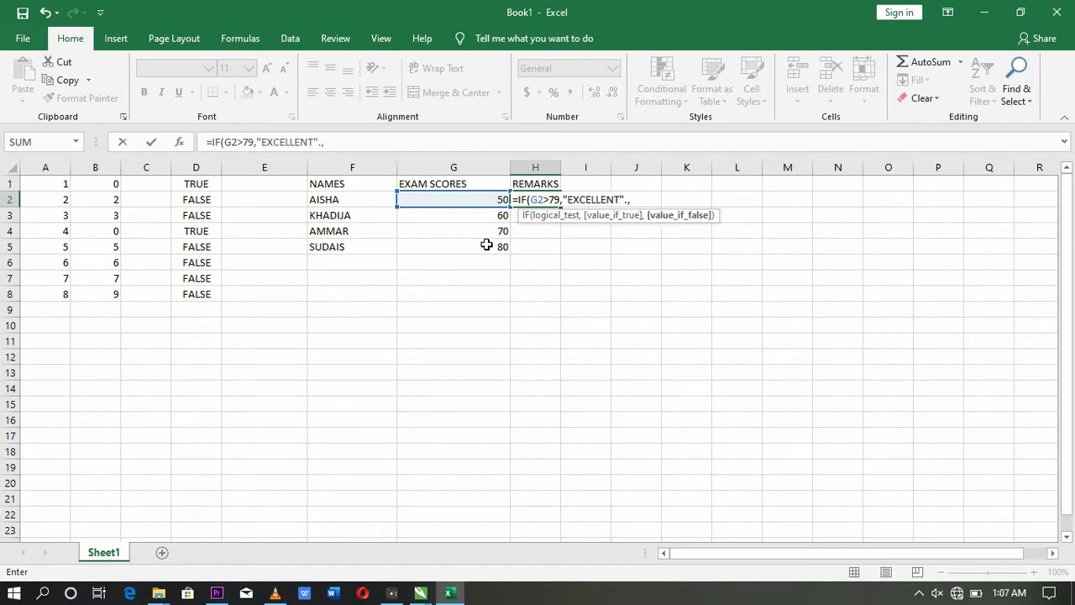
# Step: Extend H2's formula with IF(G2>69,"VERY GOOD",IF(G2>59, fixing typos along the way
pyautogui.press('BackSpace')
pyautogui.press('BackSpace')
pyautogui.write(',IF(G2')
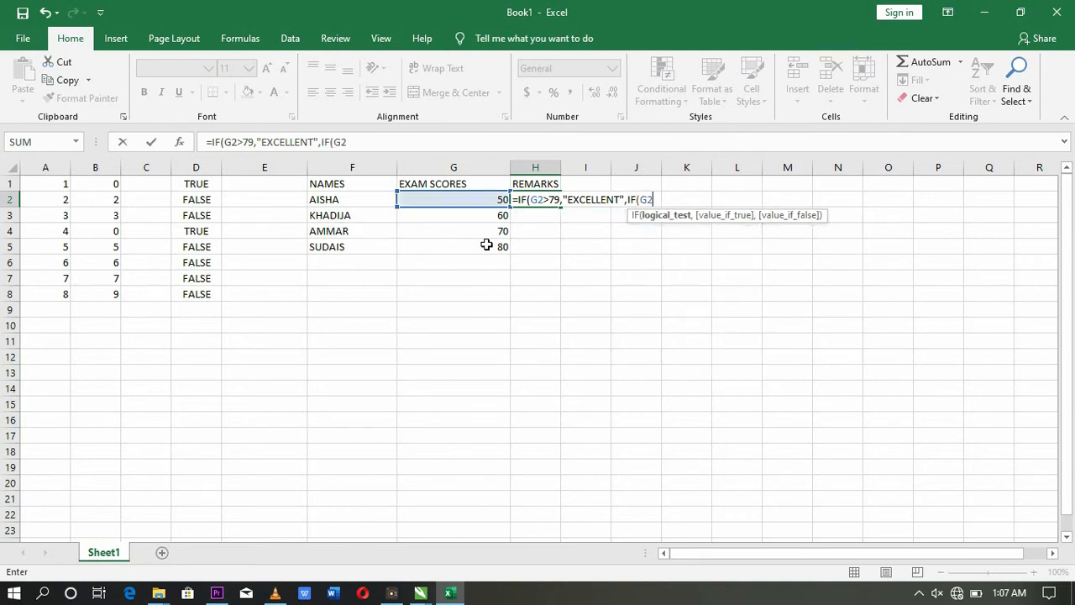
pyautogui.write('>69,"VERYG')
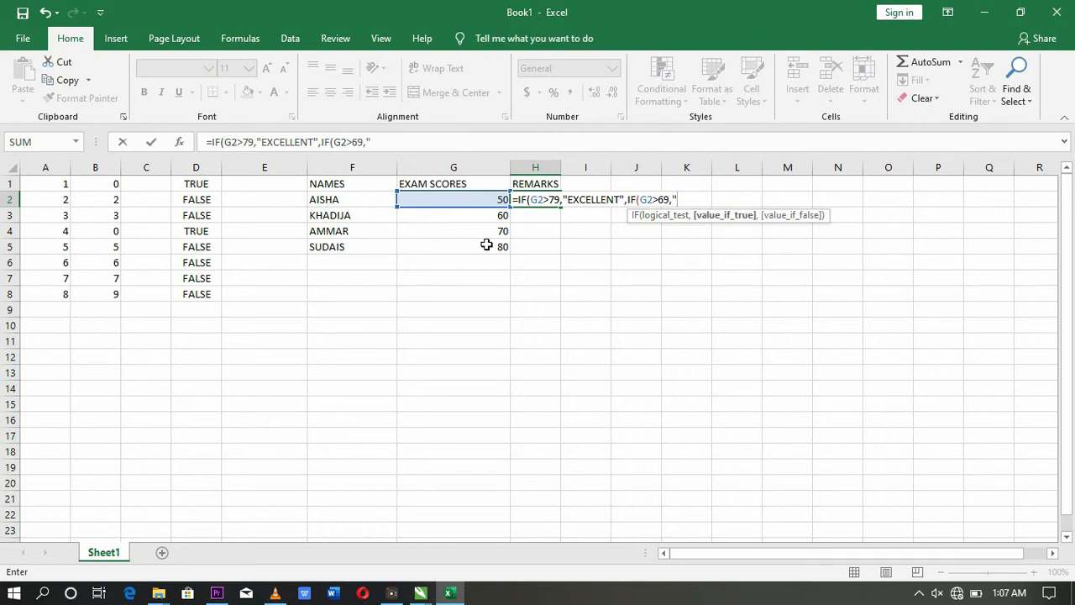
pyautogui.press('BackSpace')
pyautogui.write('GOOD",')
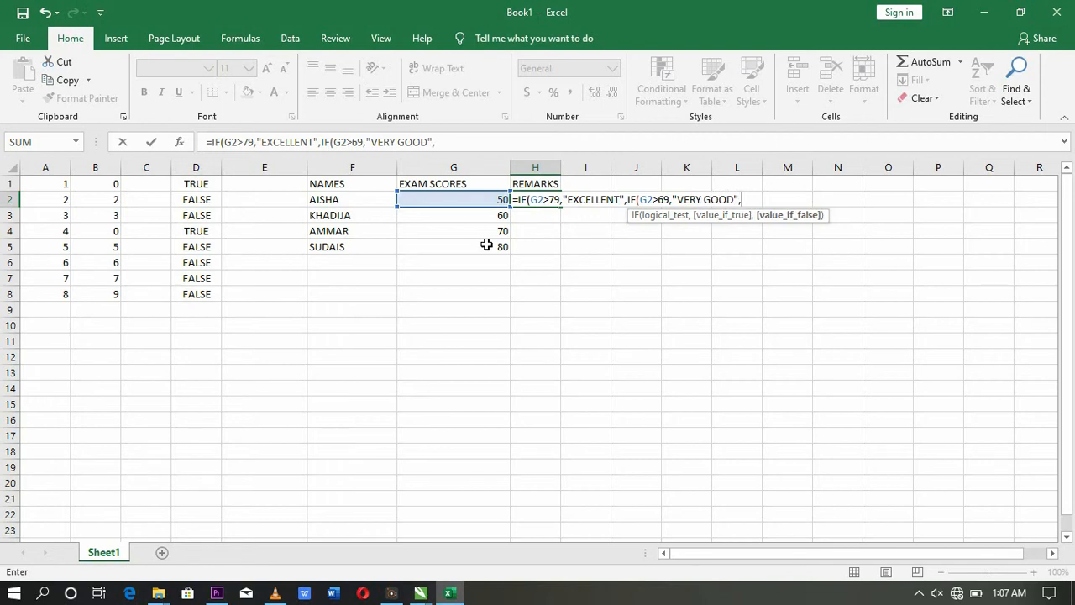
pyautogui.write('IF(G2')
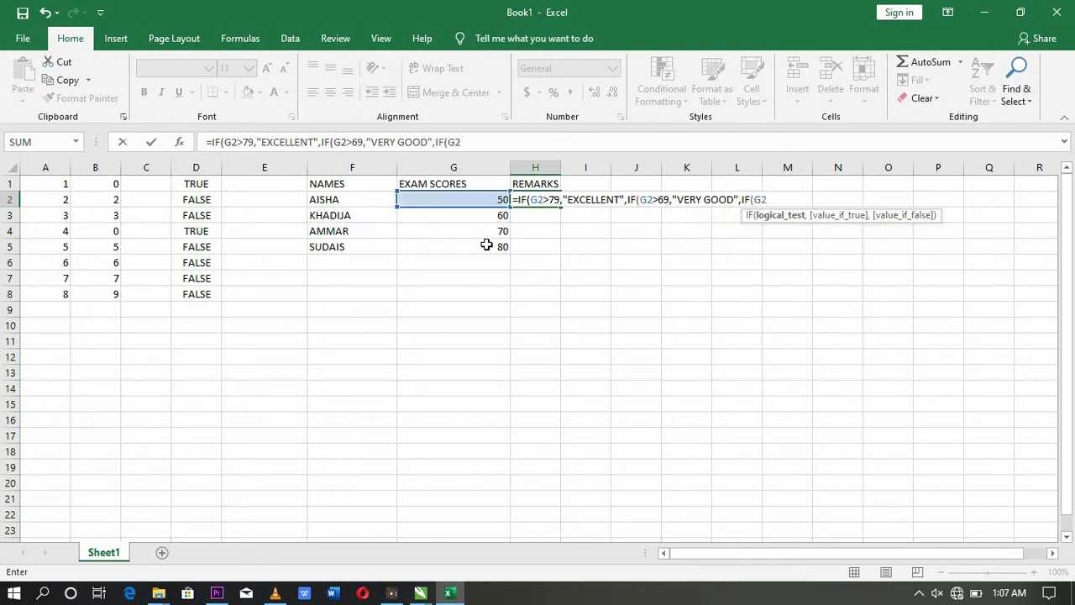
pyautogui.write('>59,')
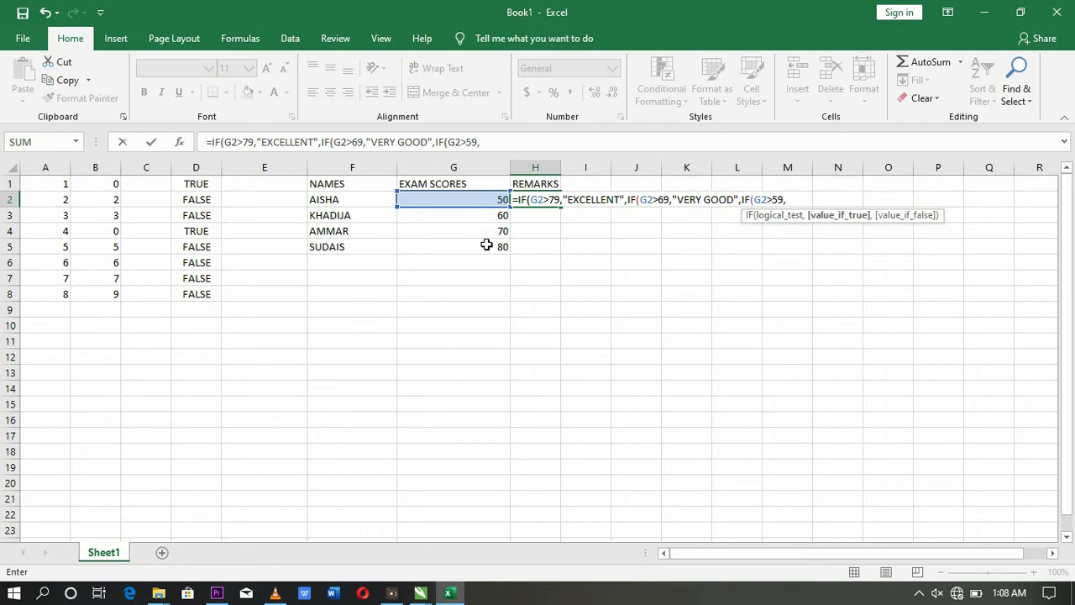
pyautogui.write('"GOOD",')
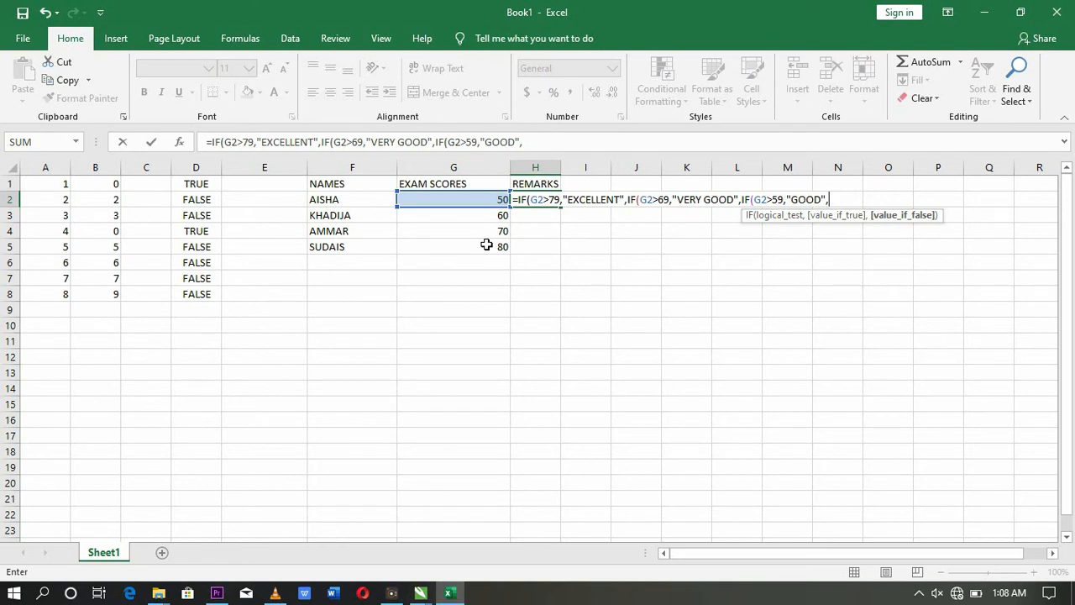
# Step: Finish the nested IF with "GOOD" and IF(G2>49,"PASS"), then fill it down H2:H5
pyautogui.write('IF(G2')
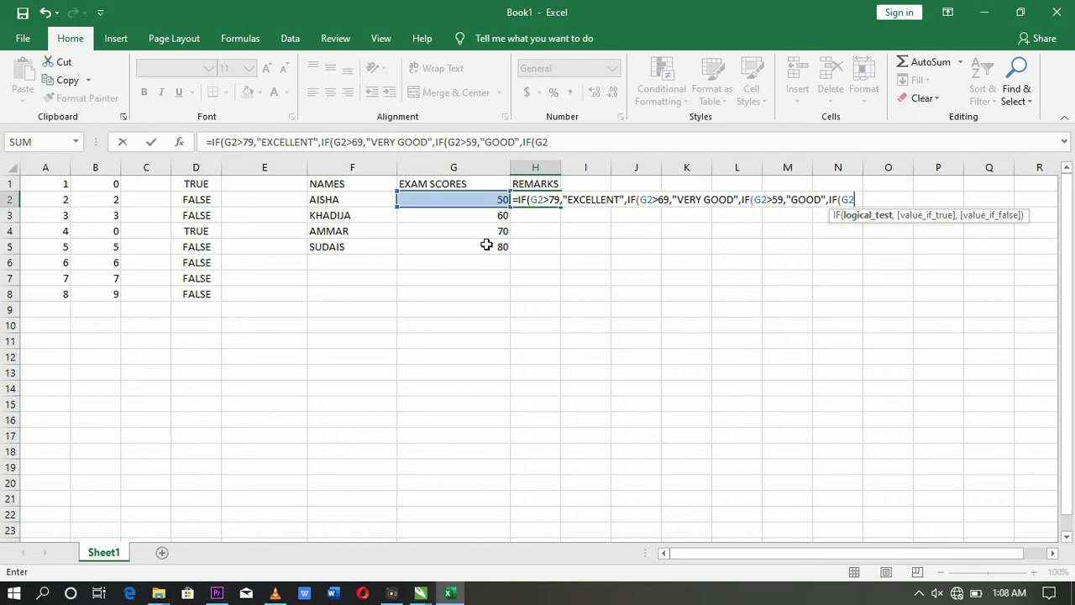
pyautogui.write('>49,"')
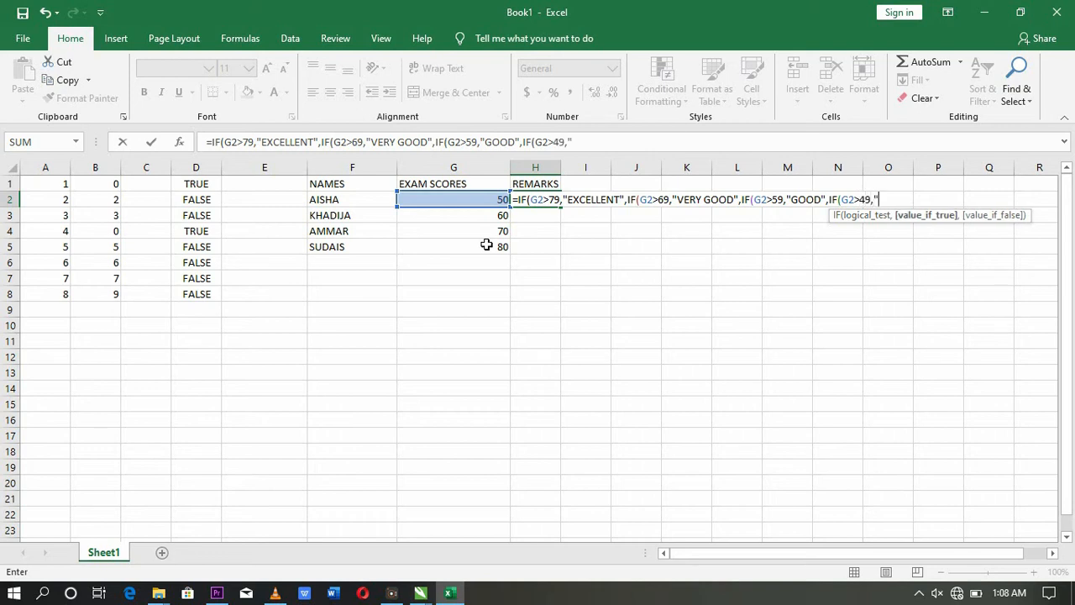
pyautogui.write('P')
pyautogui.press('BackSpace')
pyautogui.write('C')
pyautogui.press('BackSpace')
pyautogui.write('PASS"')
pyautogui.write('))')
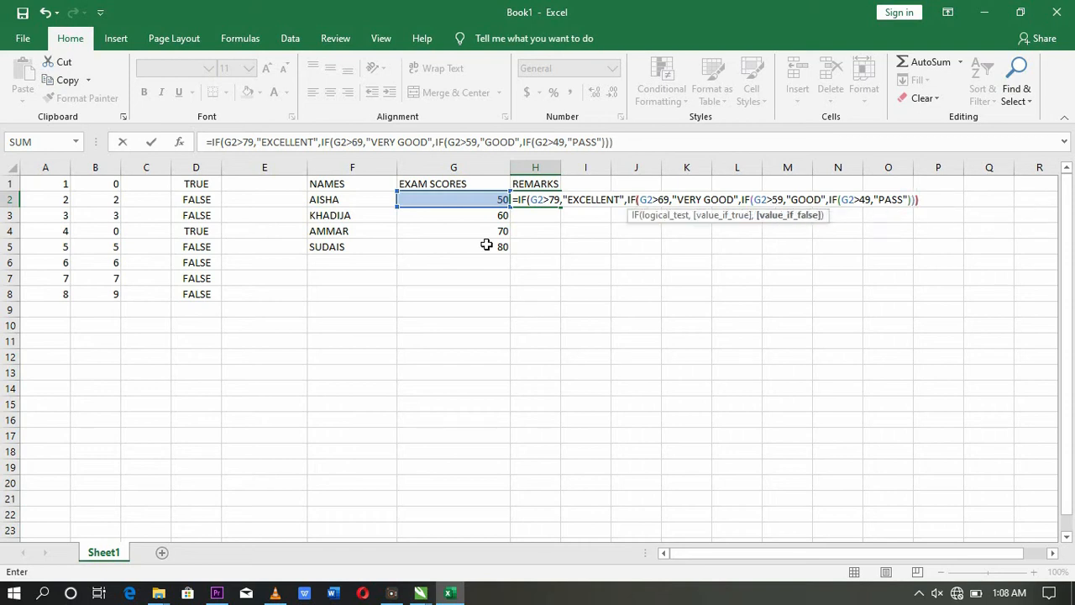
pyautogui.write('))')
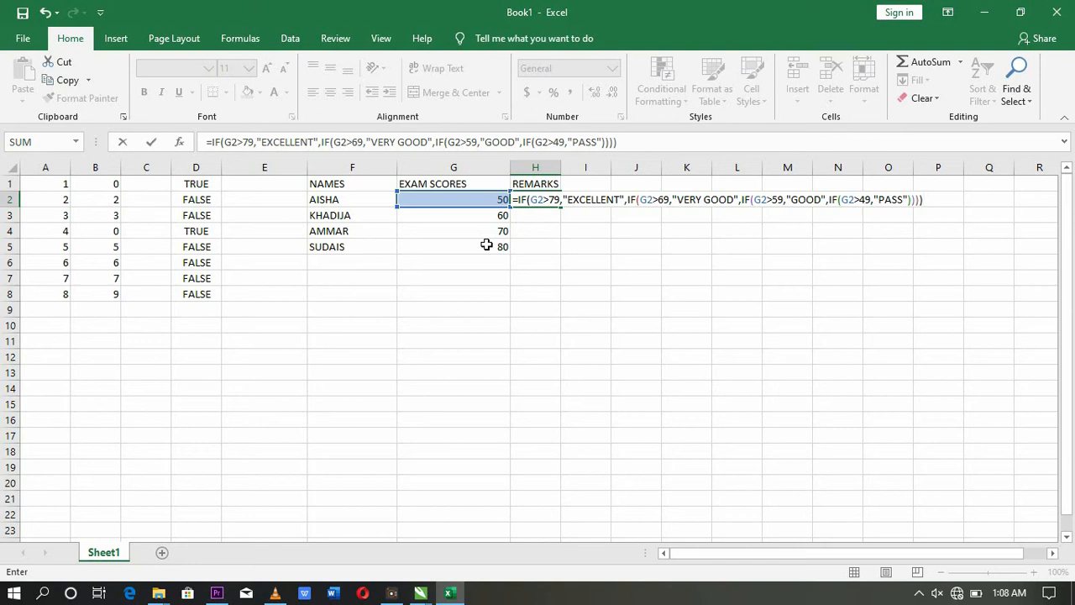
pyautogui.press('Return')
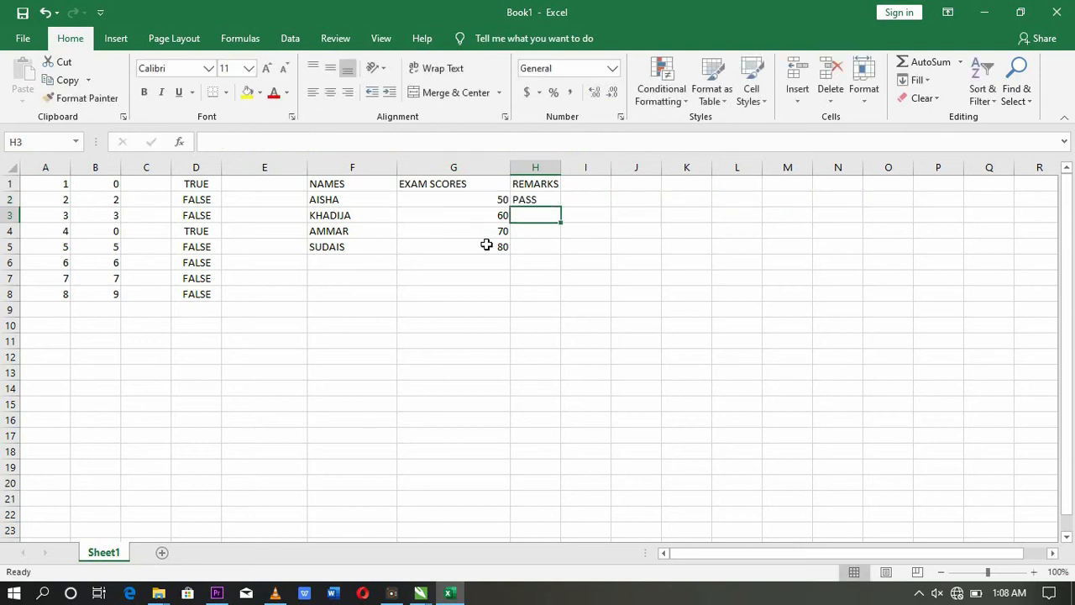
pyautogui.click(527, 199)
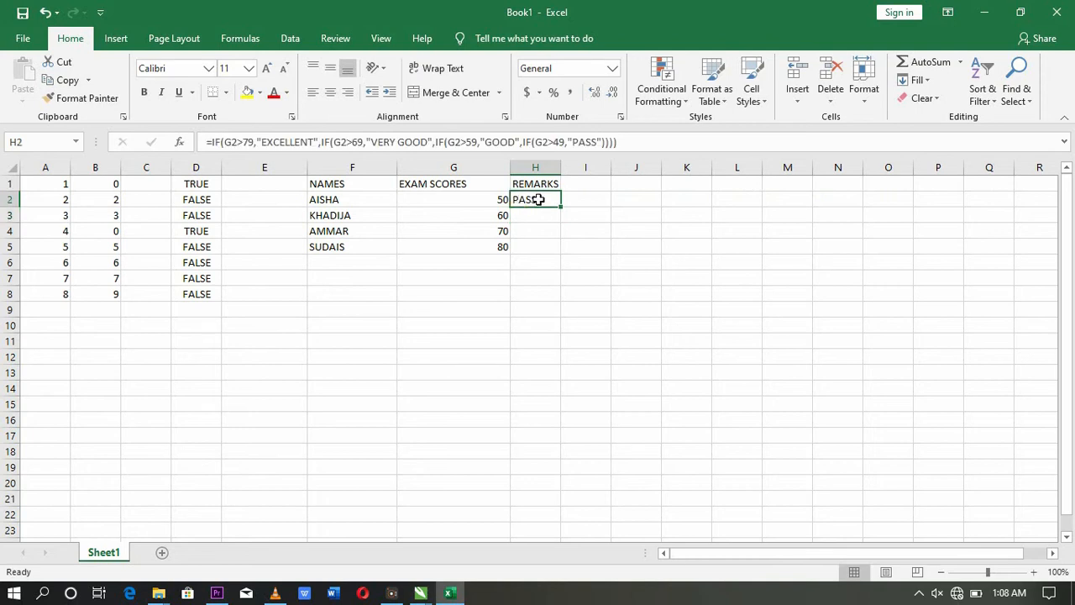
pyautogui.moveTo(561, 206); pyautogui.dragTo(550, 247)
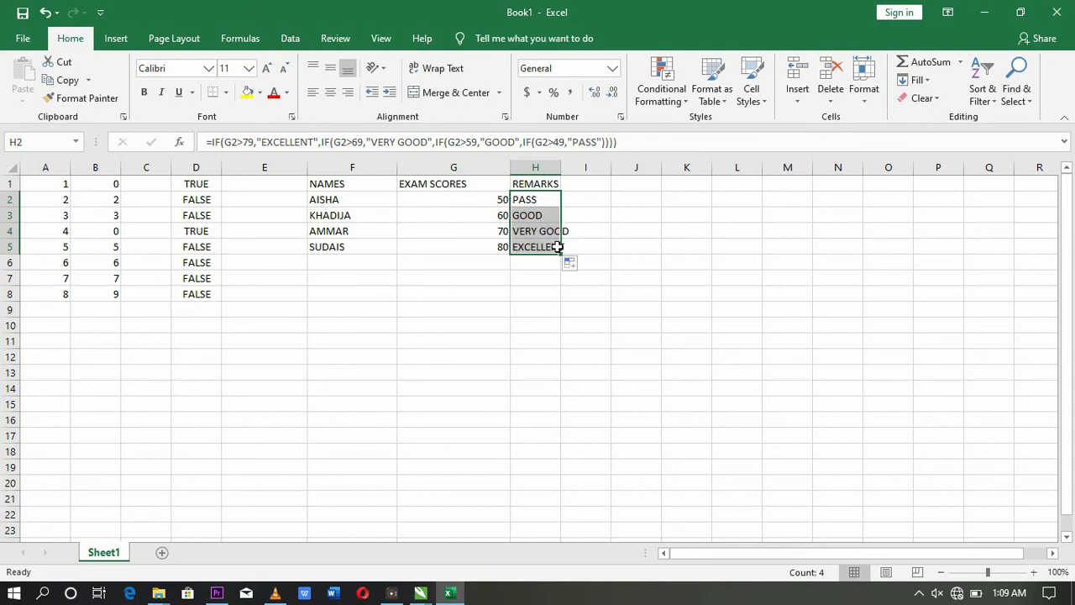
# Step: Add a new student's name in F6 with an exam score of 60 in G6
pyautogui.click(351, 259)
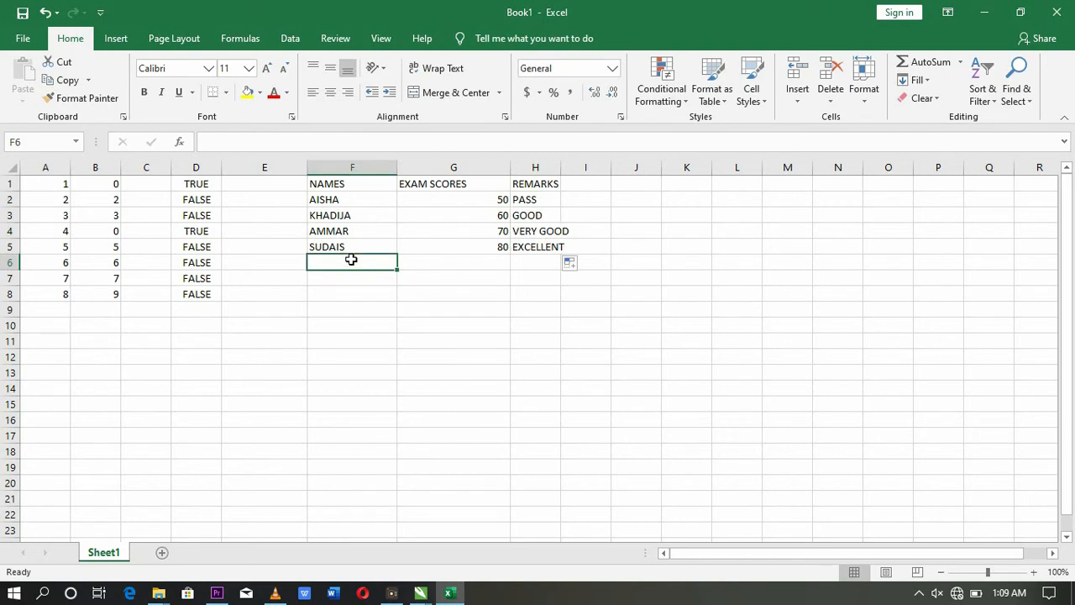
pyautogui.write('AI')
pyautogui.press('BackSpace')
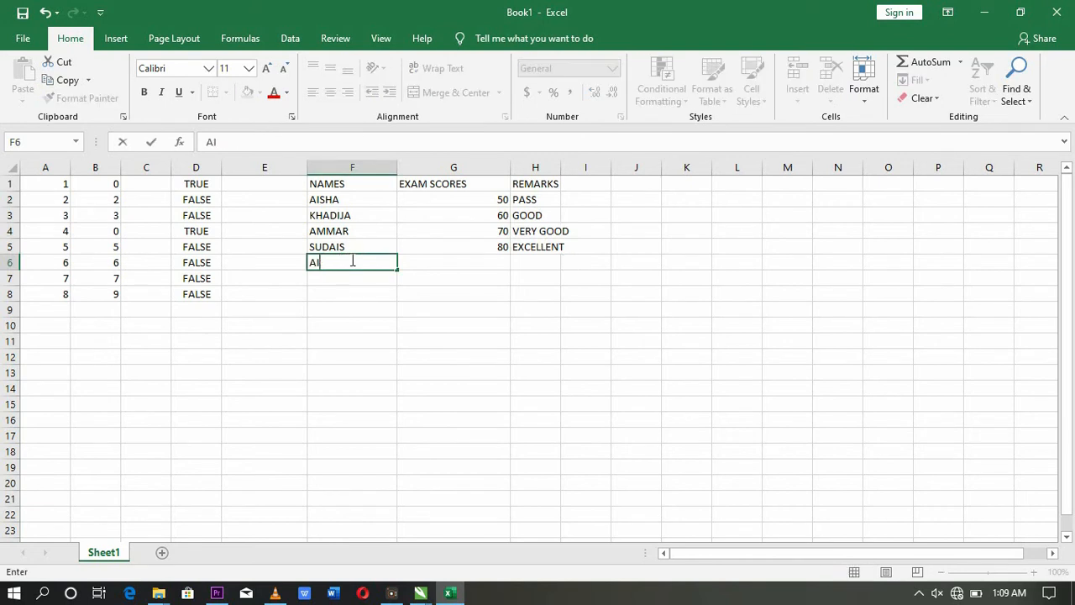
pyautogui.press('BackSpace')
pyautogui.press('BackSpace')
pyautogui.write('HASSANA')
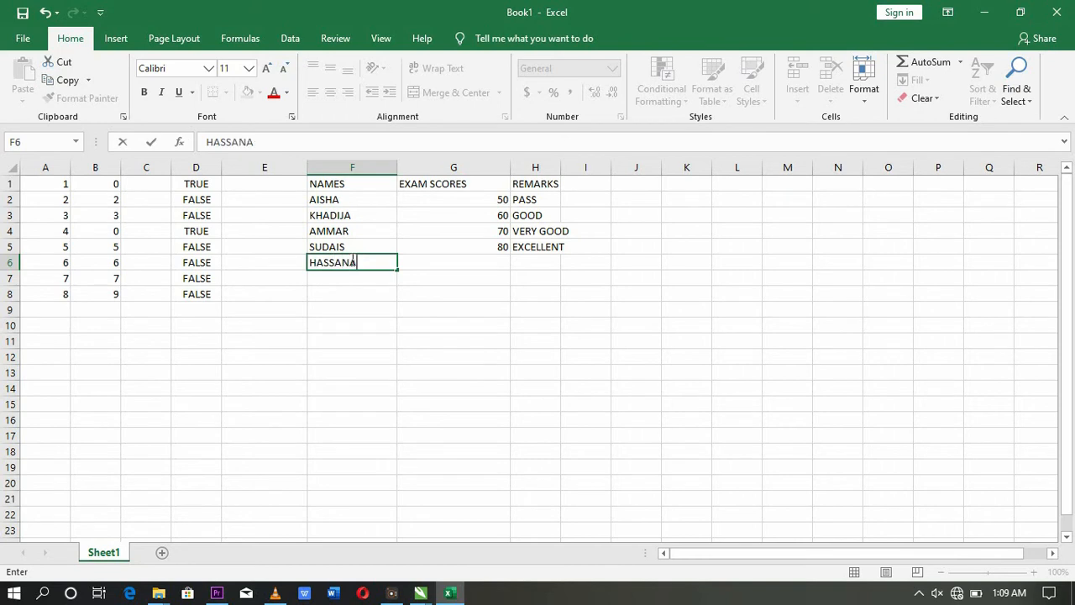
pyautogui.press('Tab')
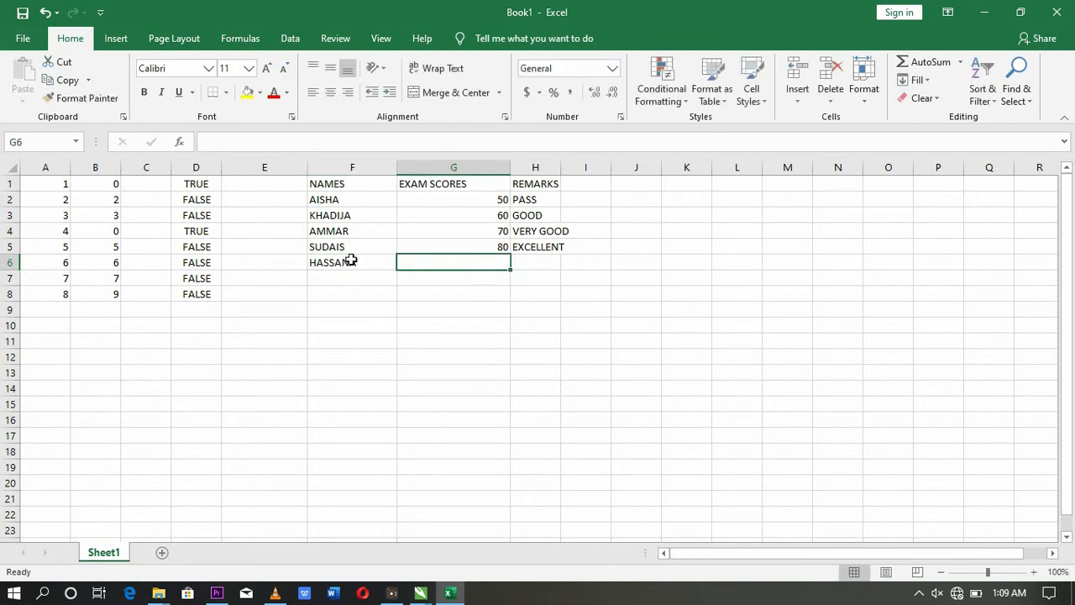
pyautogui.write('60')
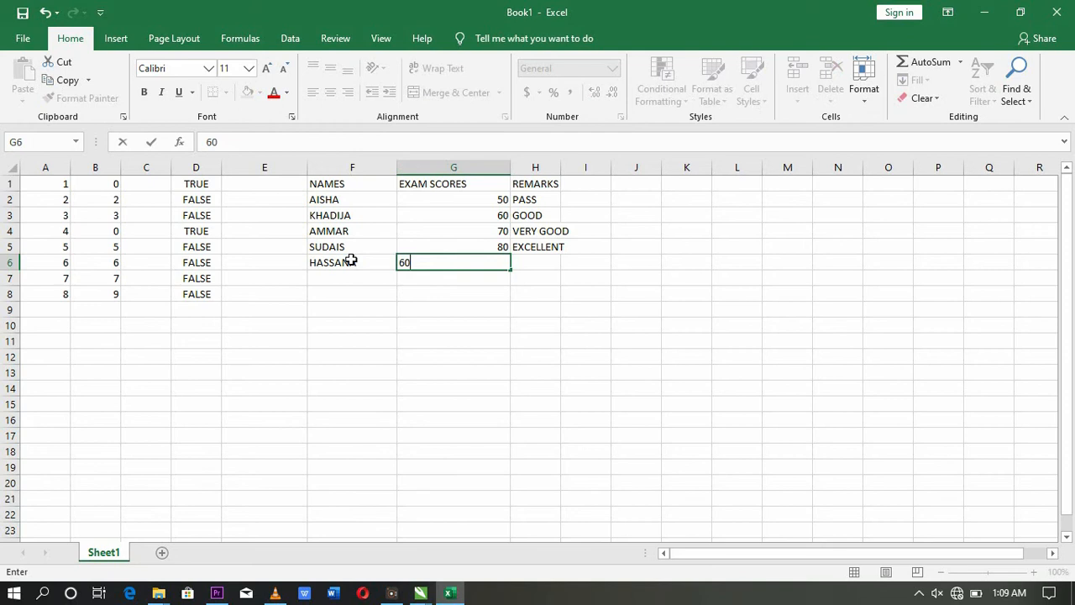
pyautogui.press('Tab')
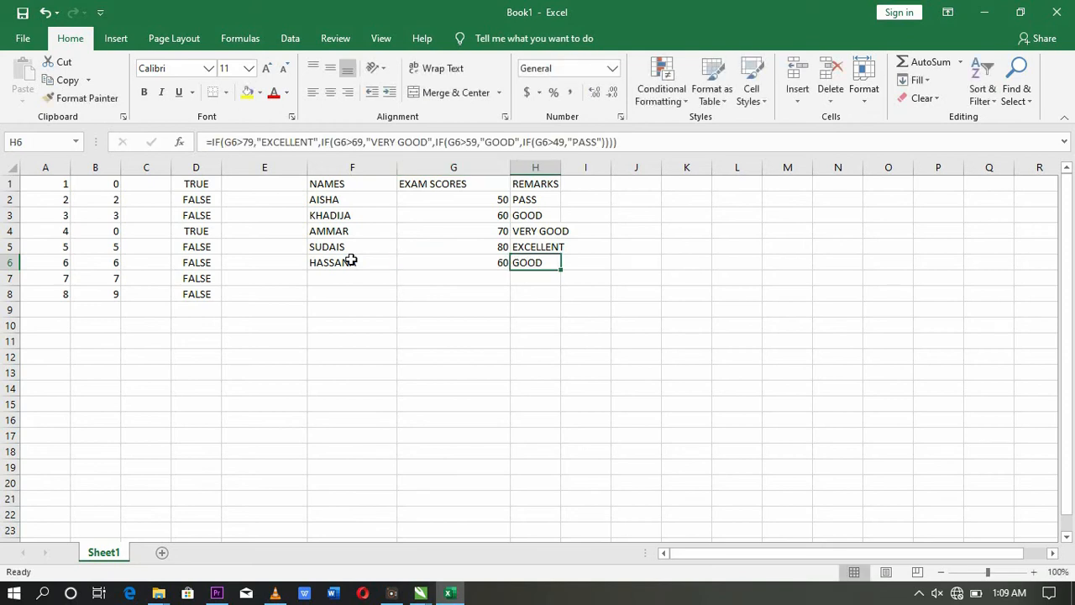
pyautogui.click(315, 280)
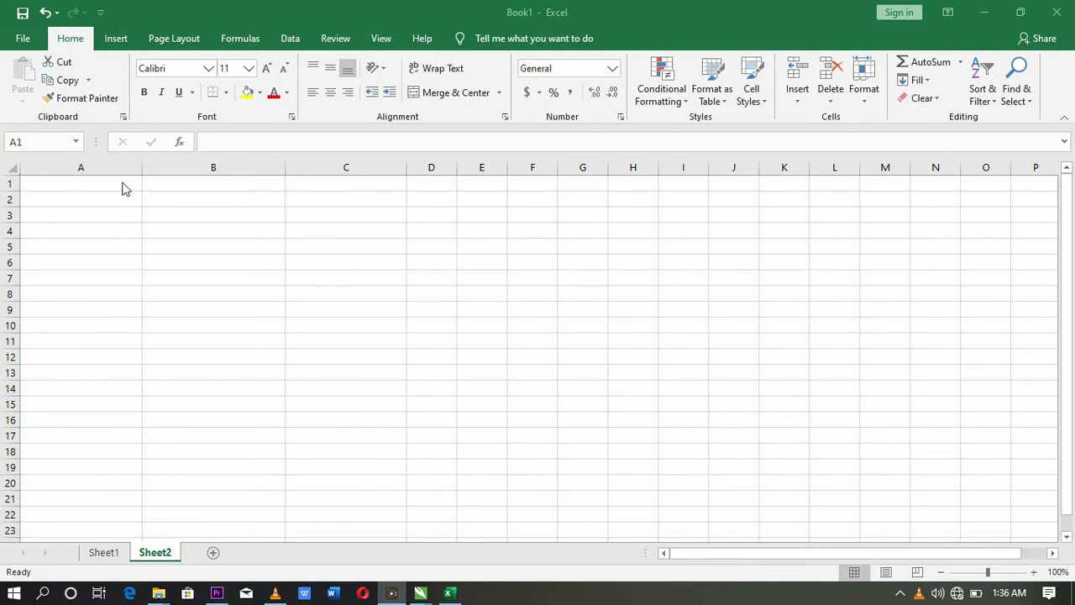
# Step: Put the title BUDGET in B1 and headings ACTUAL EXPENSES and PREDICTED EXPENSES in A2:B2
pyautogui.click(236, 185)
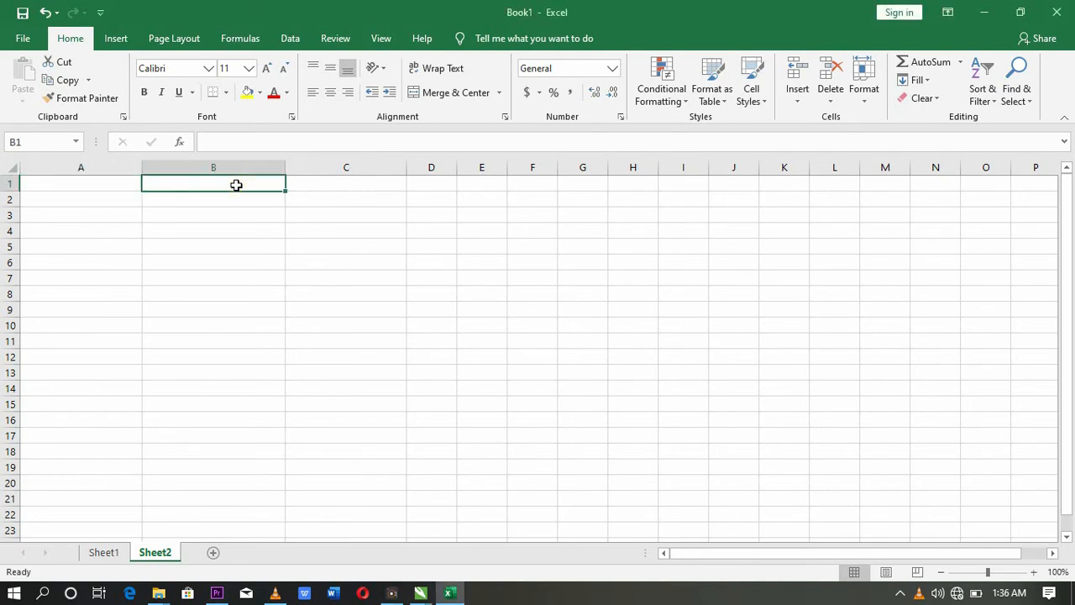
pyautogui.write('BUDGET')
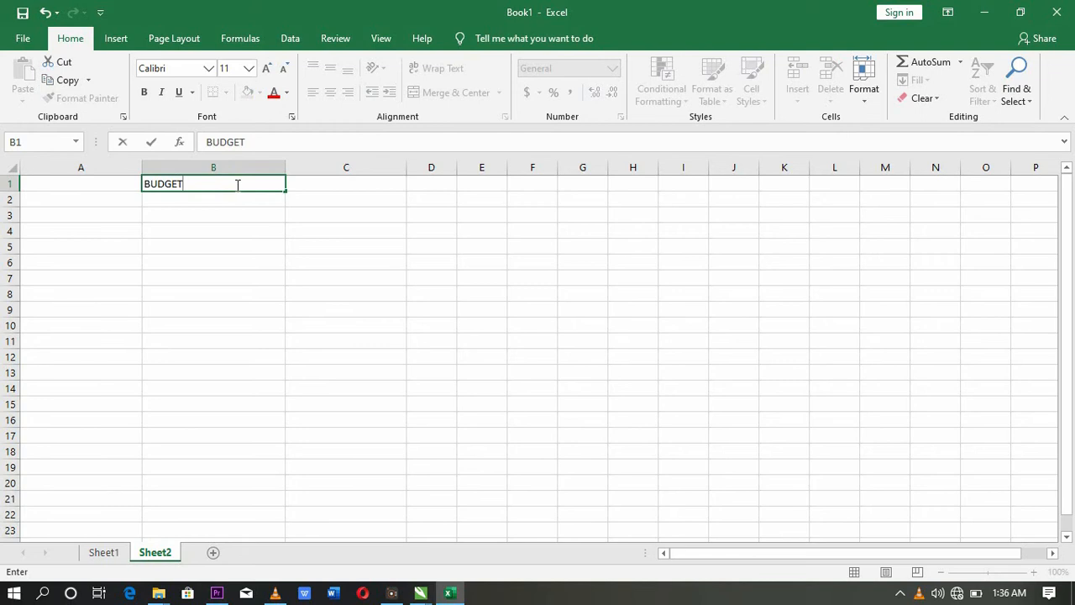
pyautogui.press('Return')
pyautogui.press('Left')
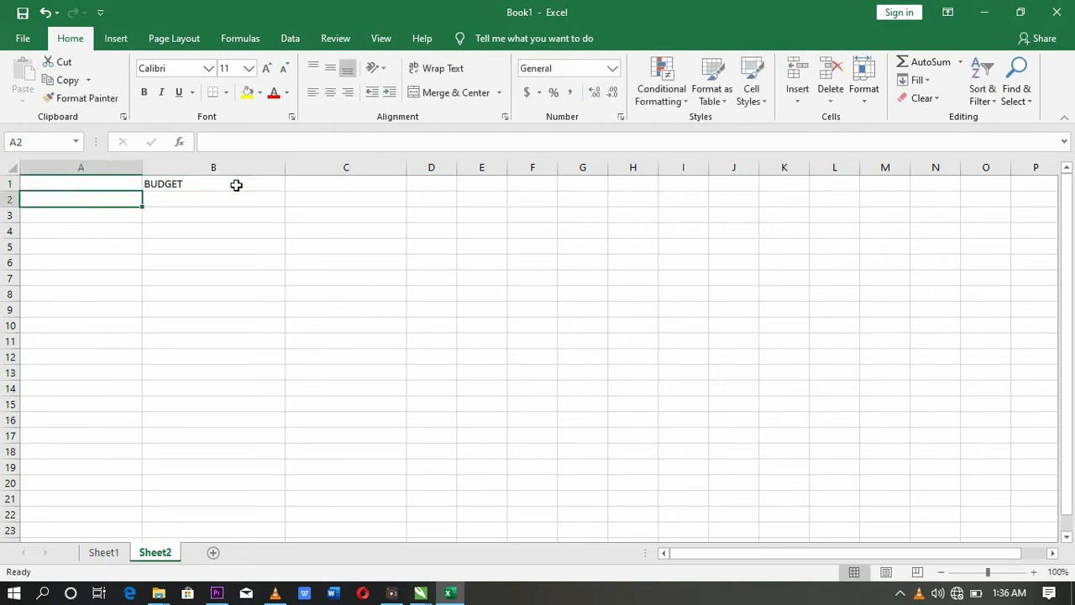
pyautogui.write('ACUT')
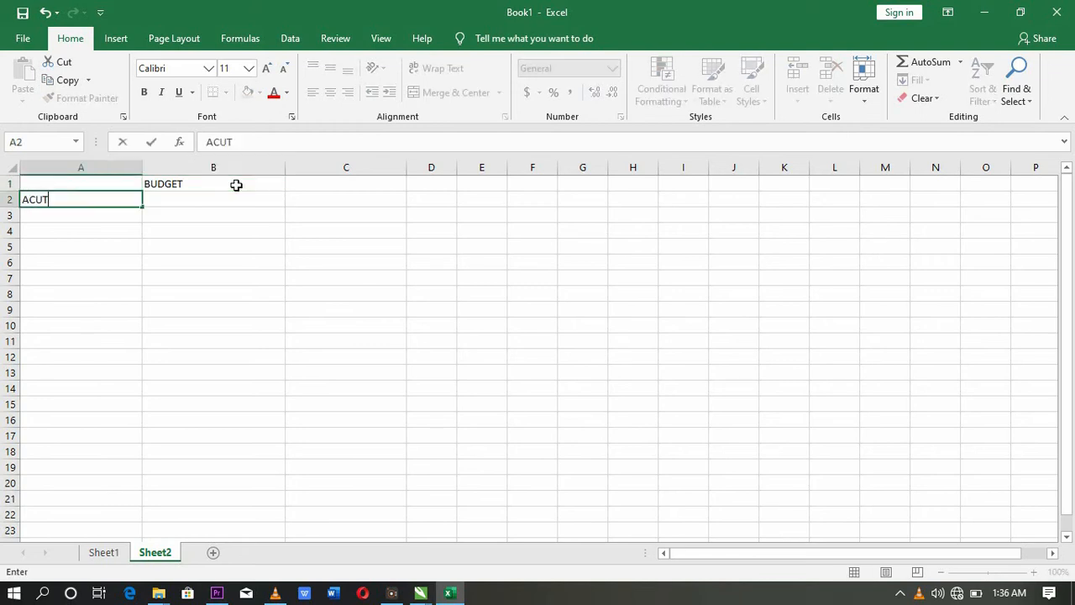
pyautogui.press('BackSpace')
pyautogui.press('BackSpace')
pyautogui.write('TUAL EXPENSES')
pyautogui.press('Tab')
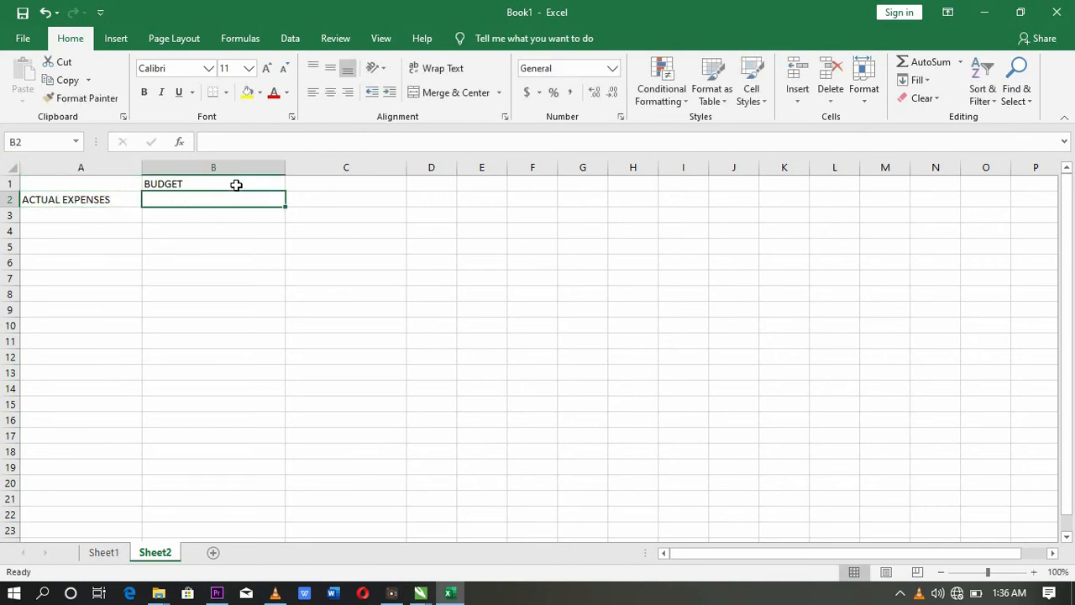
pyautogui.write('PREDIC')
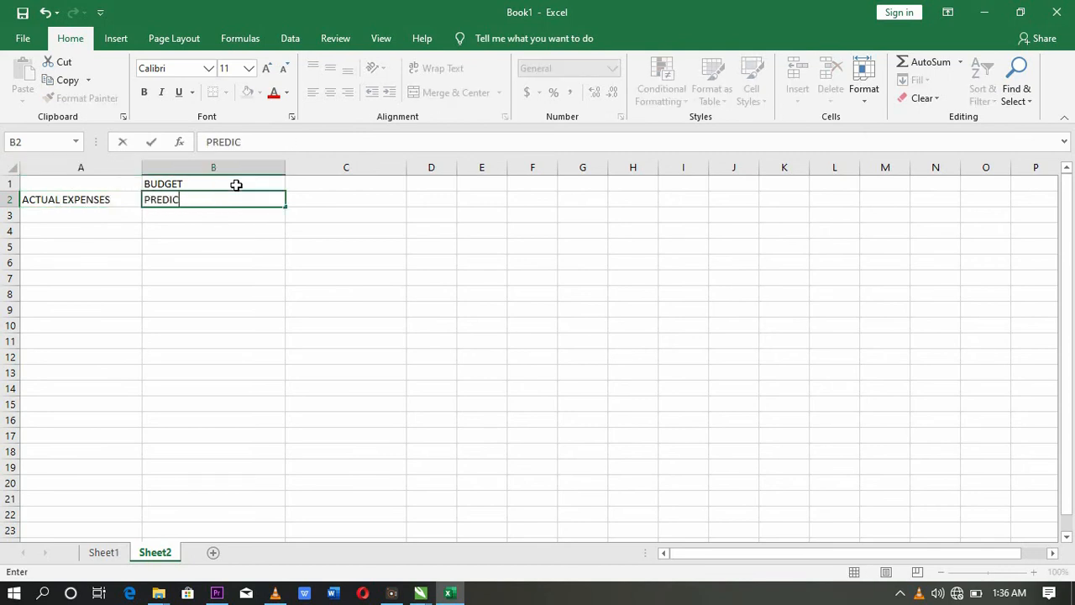
pyautogui.write('TED EXPENSES')
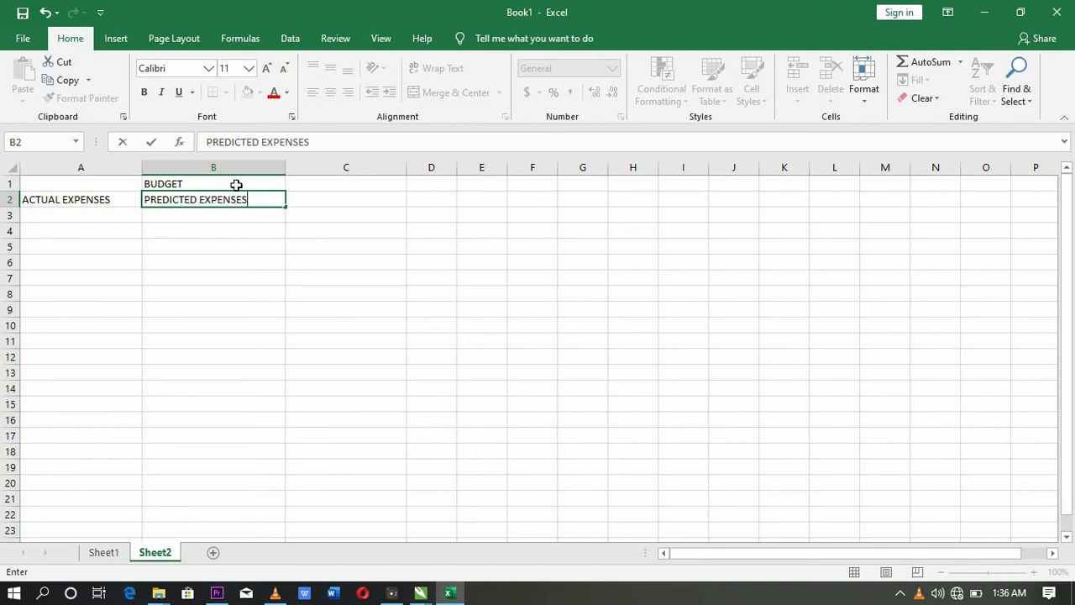
pyautogui.press('Return')
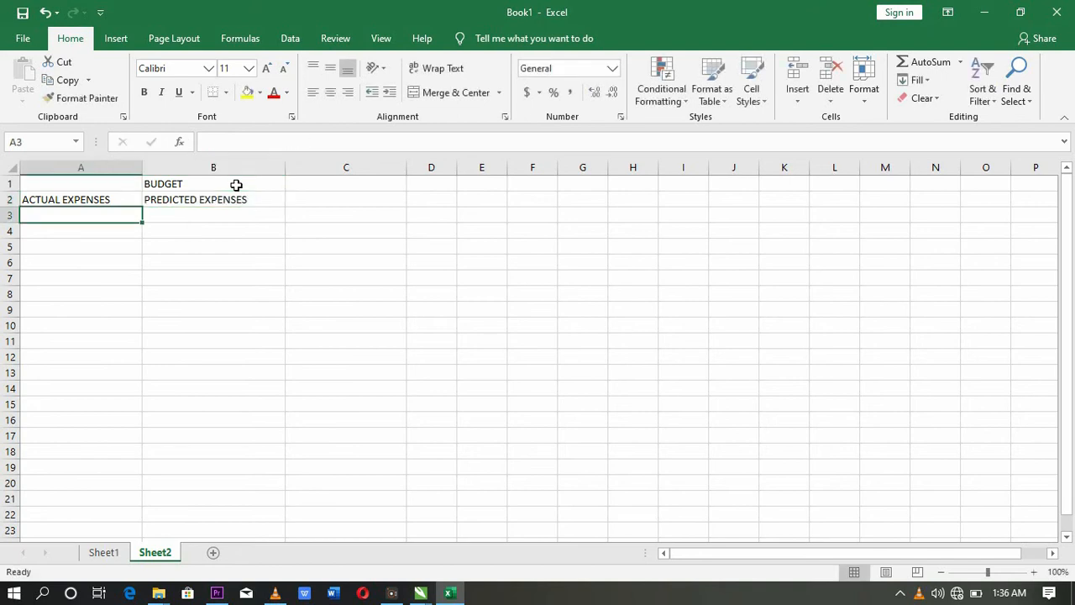
# Step: Enter 150000 in A3 and 90000 in B3, re-entering A3 after corrections
pyautogui.write('150')
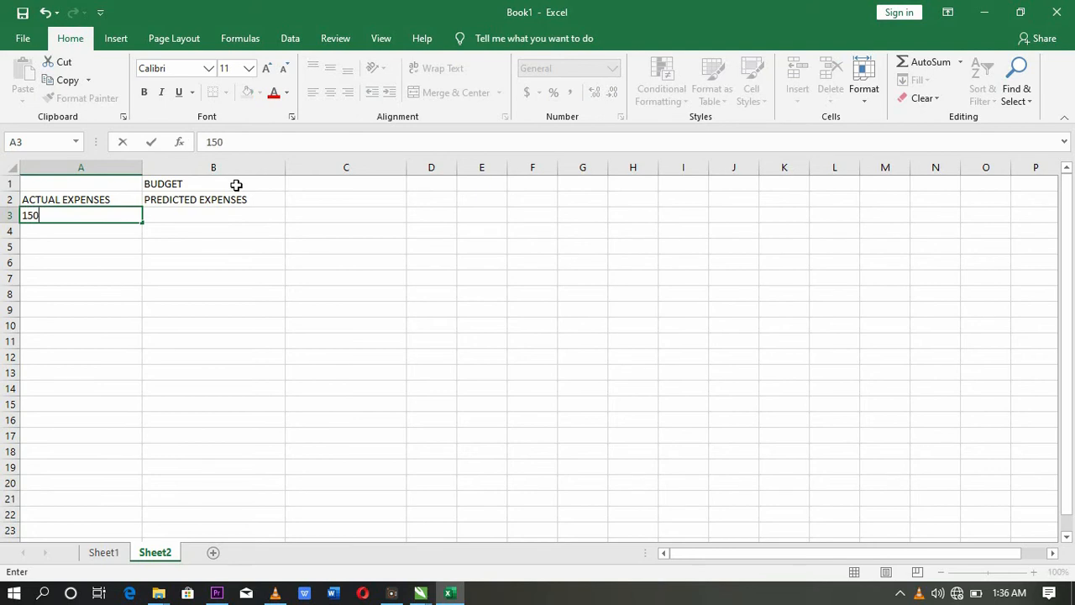
pyautogui.write('.')
pyautogui.press('BackSpace')
pyautogui.write(',000')
pyautogui.press('Tab')
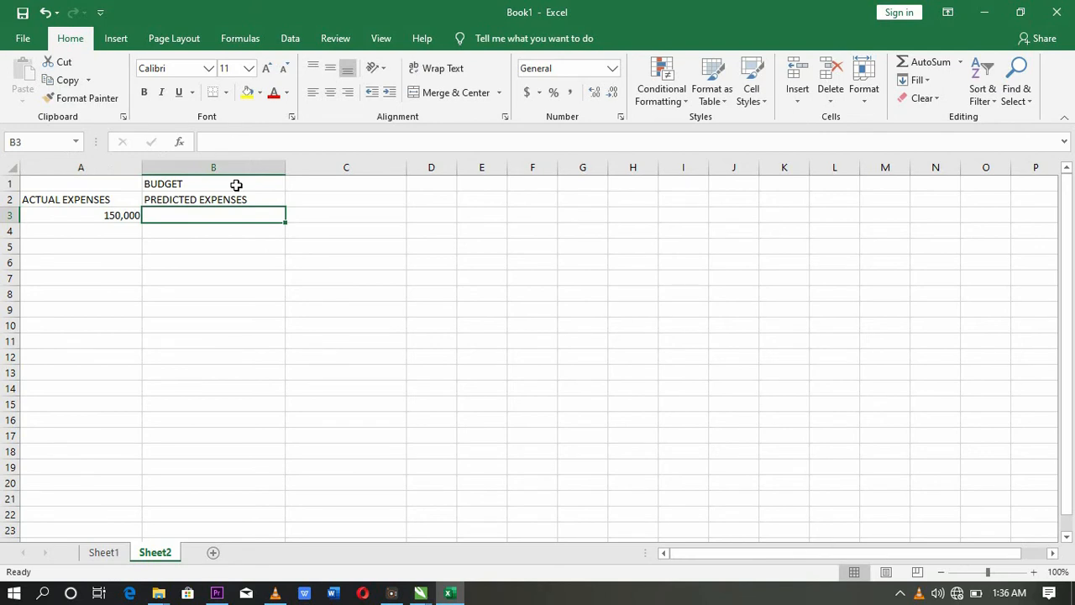
pyautogui.write('90,000')
pyautogui.press('BackSpace')
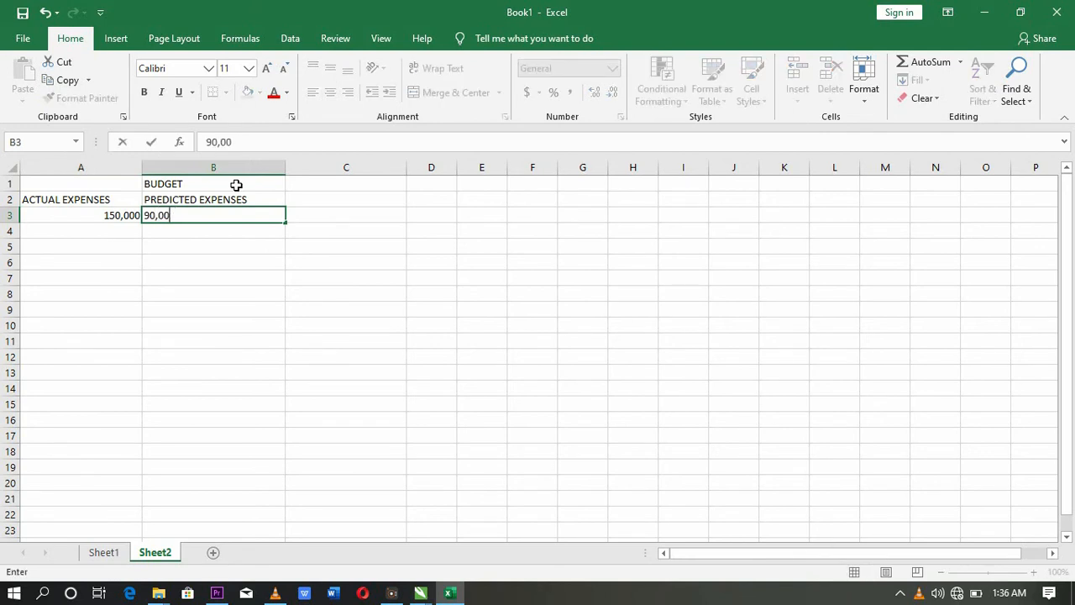
pyautogui.press('BackSpace')
pyautogui.press('BackSpace')
pyautogui.press('BackSpace')
pyautogui.write('000')
pyautogui.press('Return')
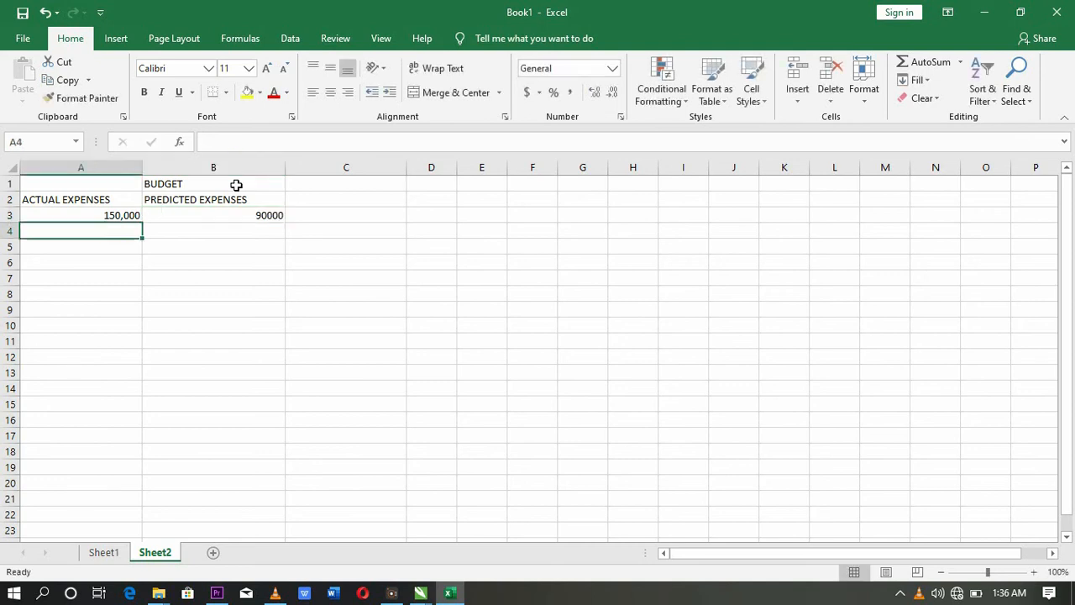
pyautogui.press('Up')
pyautogui.write('1500')
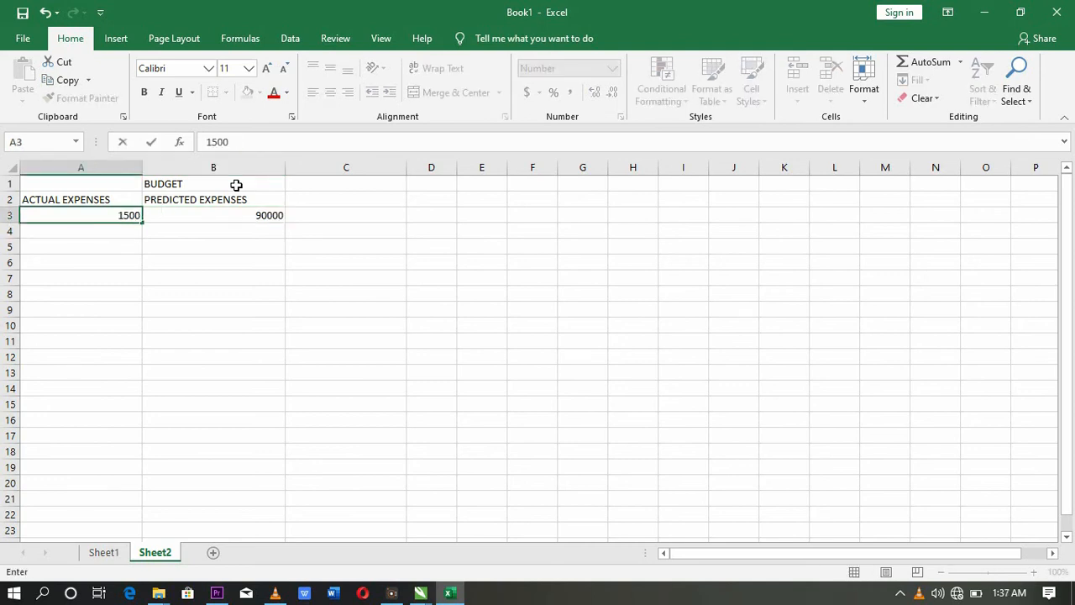
pyautogui.write('00')
pyautogui.hotkey('ctrl', 'Return')
pyautogui.press('Down')
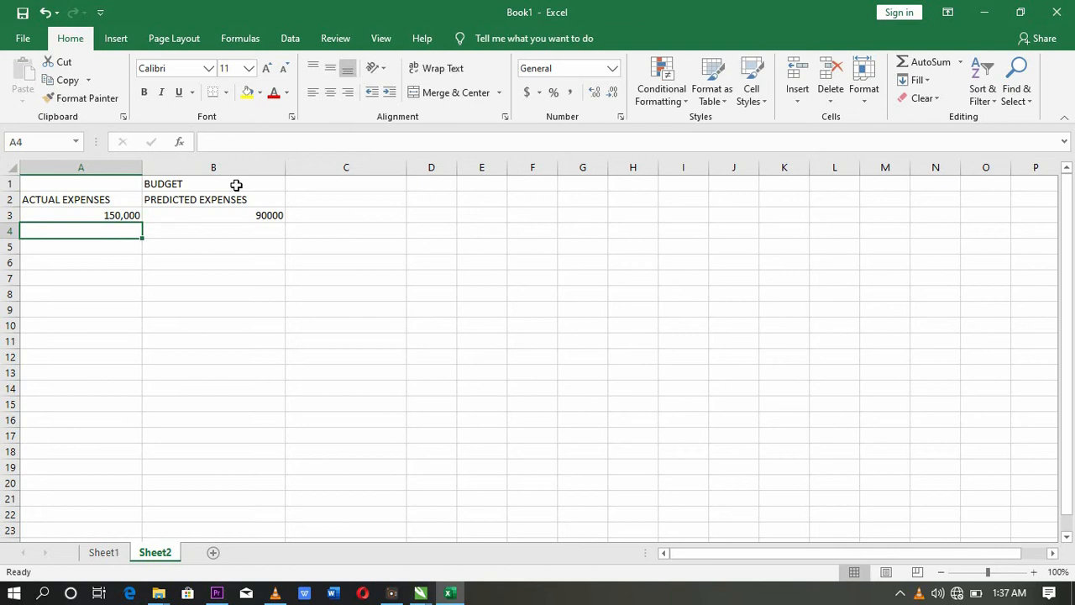
# Step: Enter 1000 and 725 in row 4 and 1000 and 900 in row 5
pyautogui.write('100')
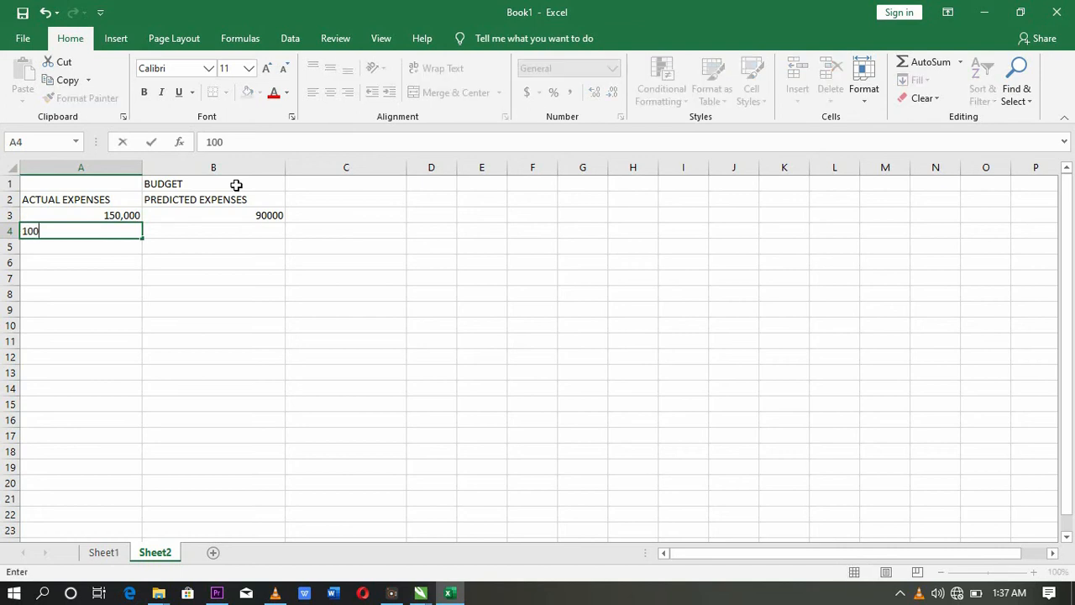
pyautogui.write('0')
pyautogui.press('Tab')
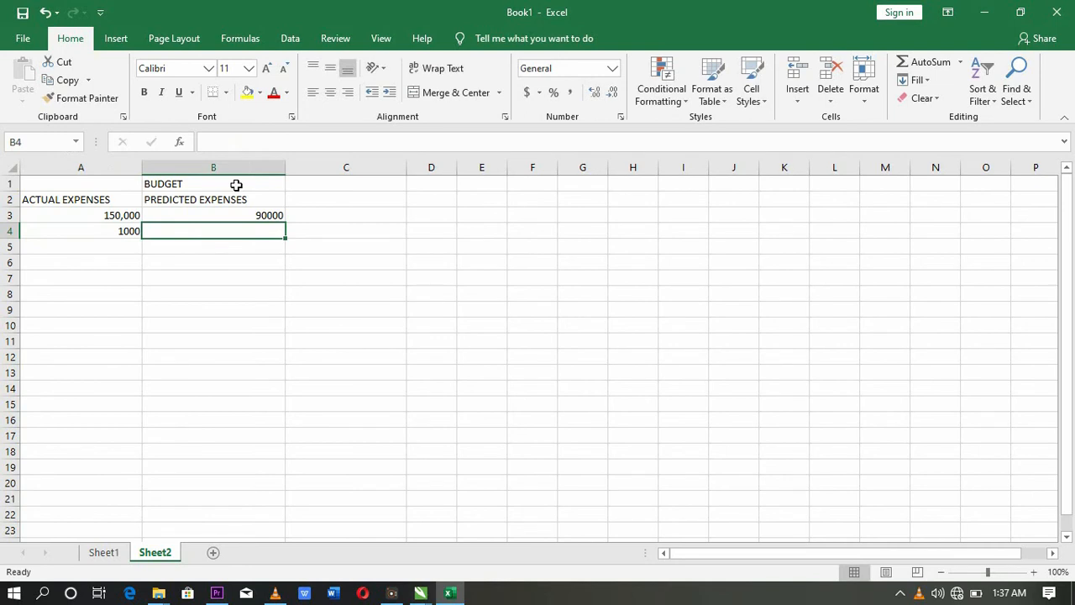
pyautogui.write('725')
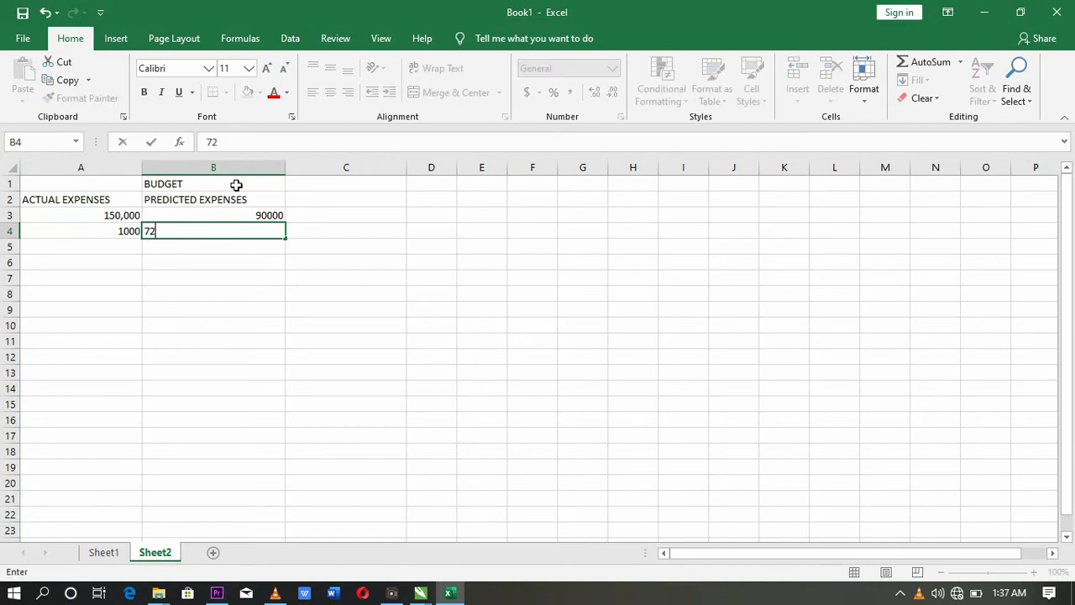
pyautogui.press('Return')
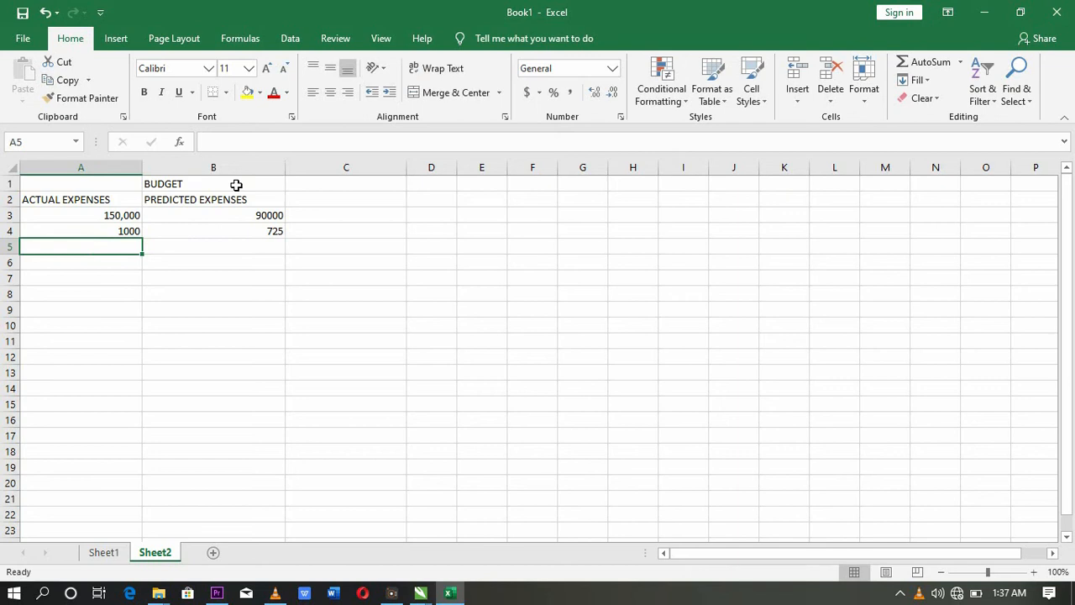
pyautogui.write('1000')
pyautogui.press('Tab')
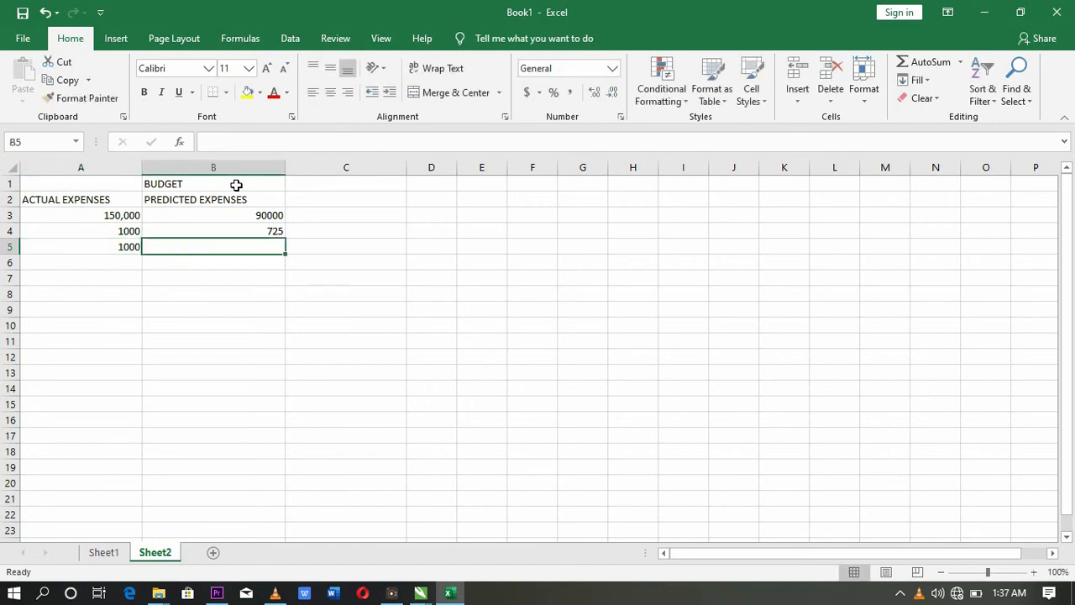
pyautogui.write('900')
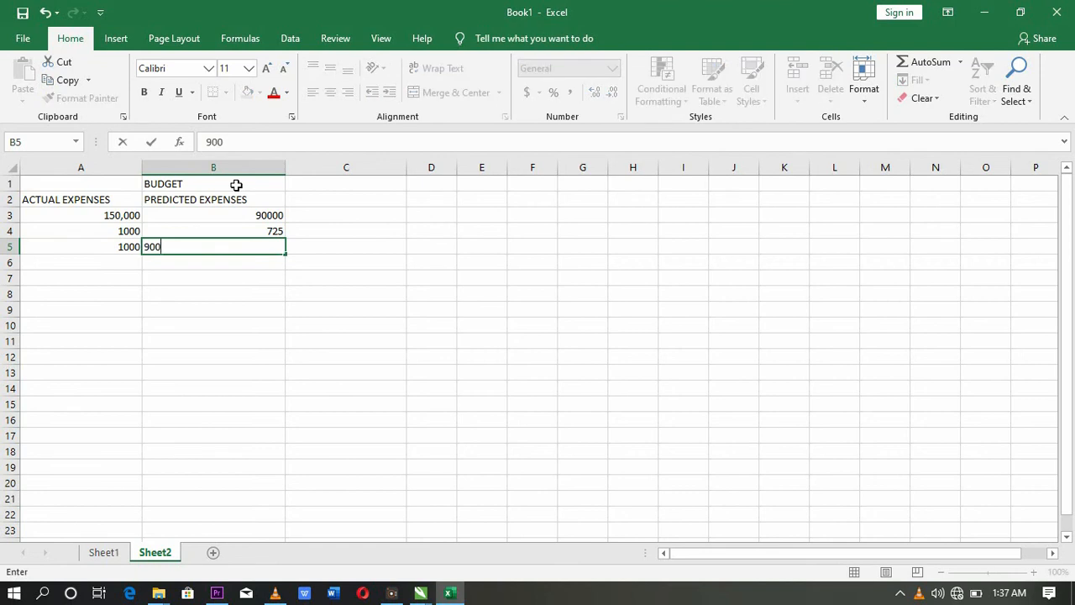
pyautogui.press('Return')
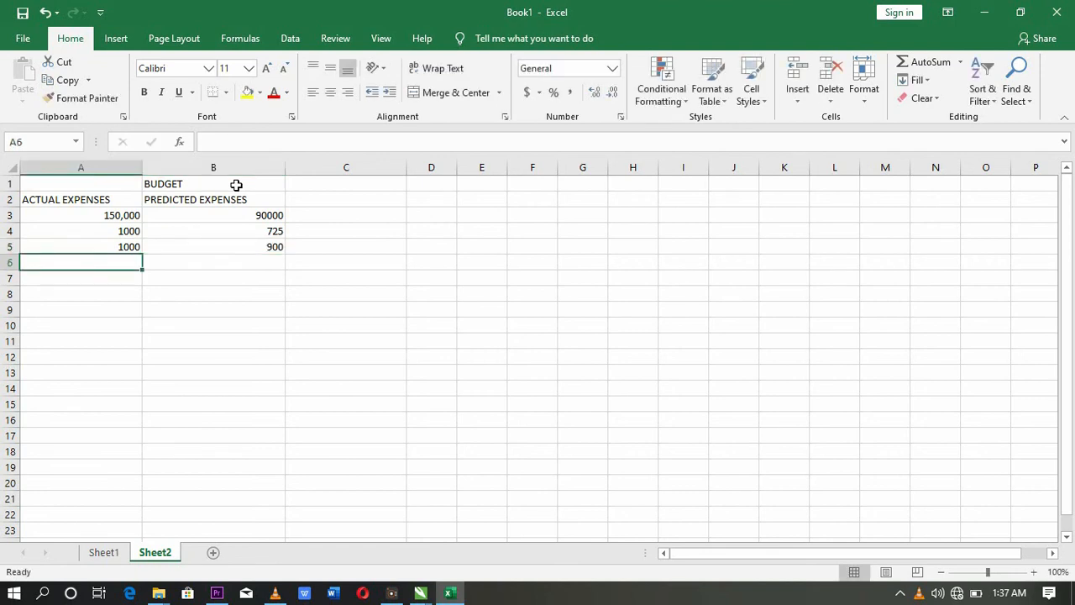
# Step: Start typing the REMARK heading in cell C2
pyautogui.press('Up')
pyautogui.press('Up')
pyautogui.press('Up')
pyautogui.press('Up')
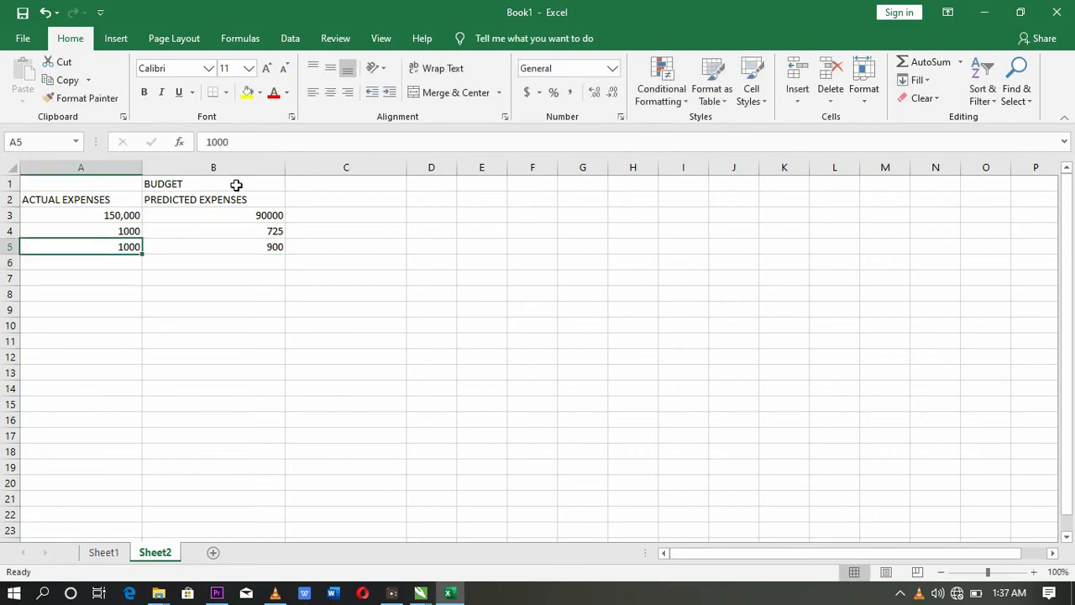
pyautogui.press('Right')
pyautogui.press('Right')
pyautogui.write('REMARK')
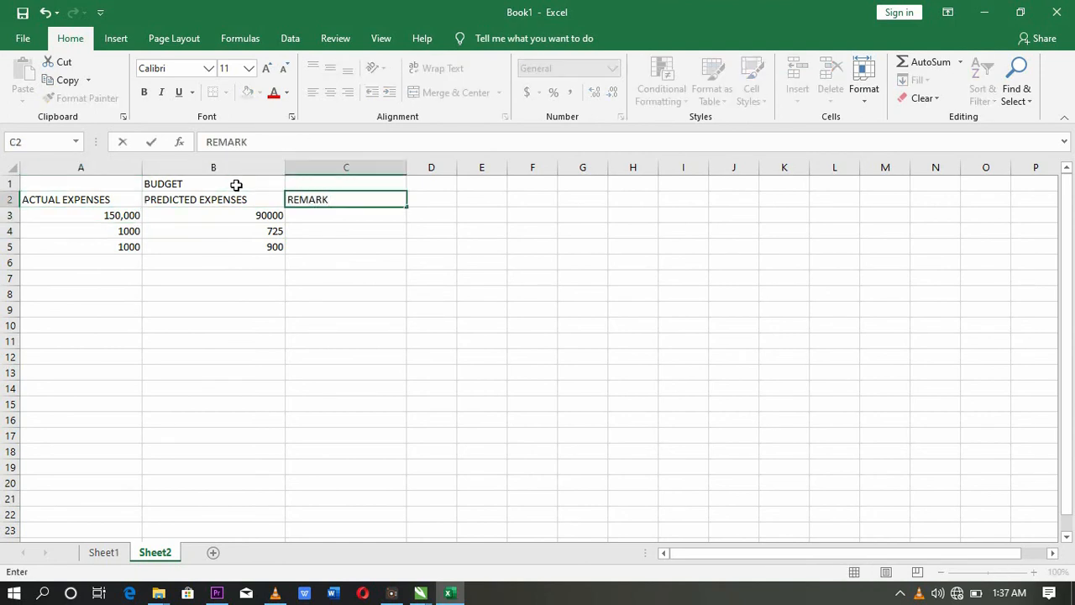
# Step: Confirm REMARK in C2 and begin C3's IF formula: A3>B3 returns "OVER BUDGET", else IF(A3<B3
pyautogui.press('Return')
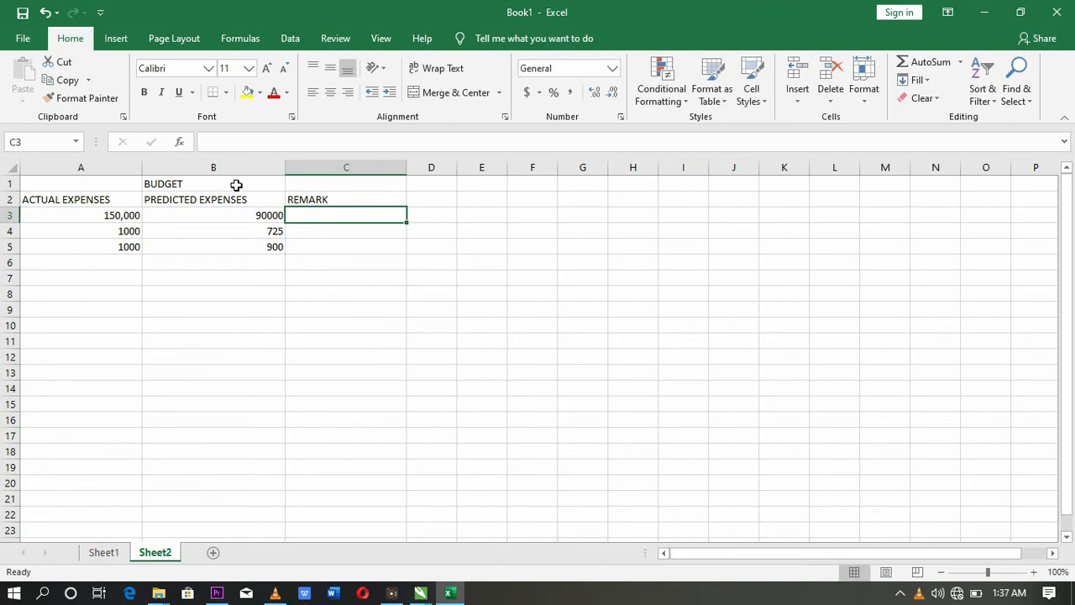
pyautogui.write('=if')
pyautogui.press('Tab')
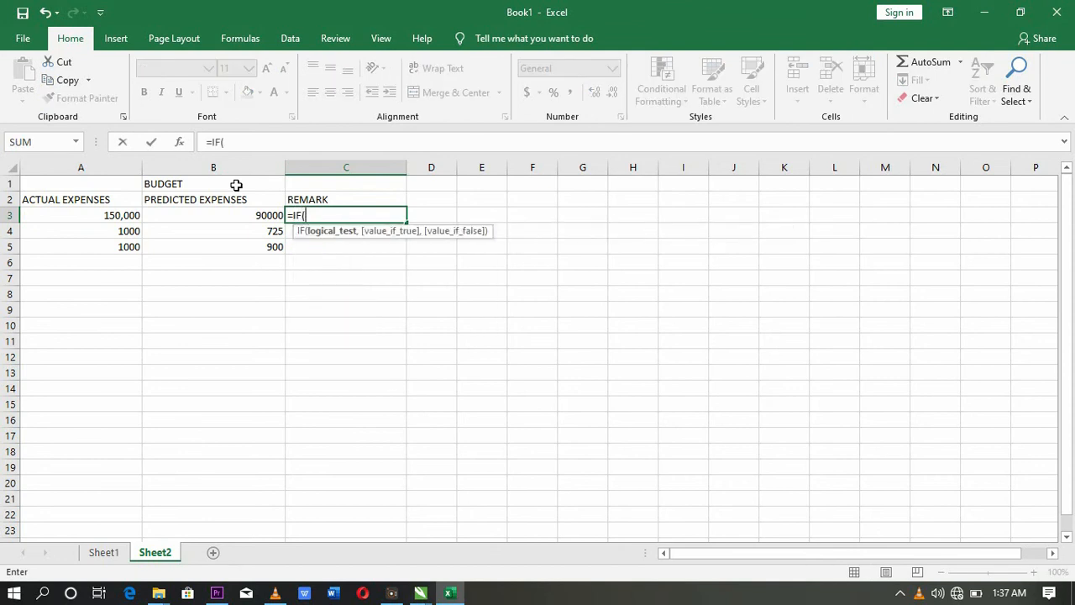
pyautogui.click(249, 213)
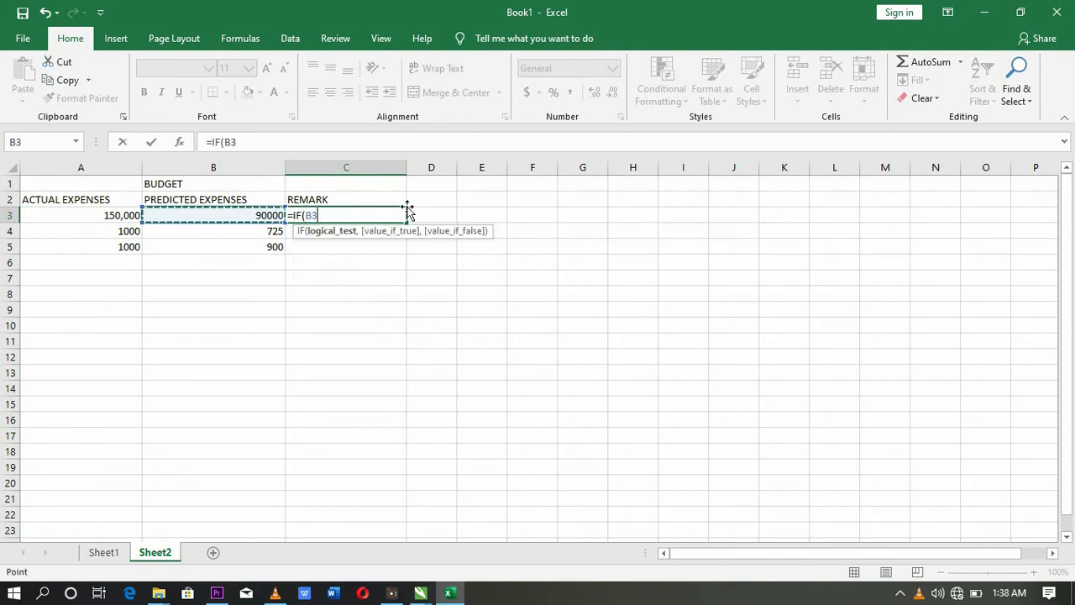
pyautogui.press('BackSpace')
pyautogui.press('BackSpace')
pyautogui.write('B')
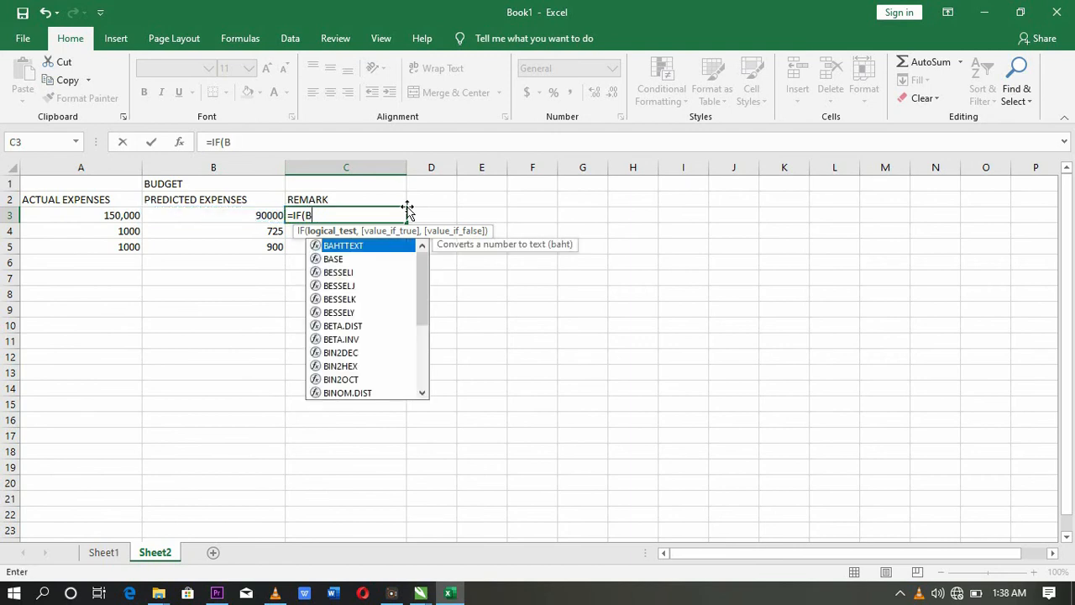
pyautogui.write('3')
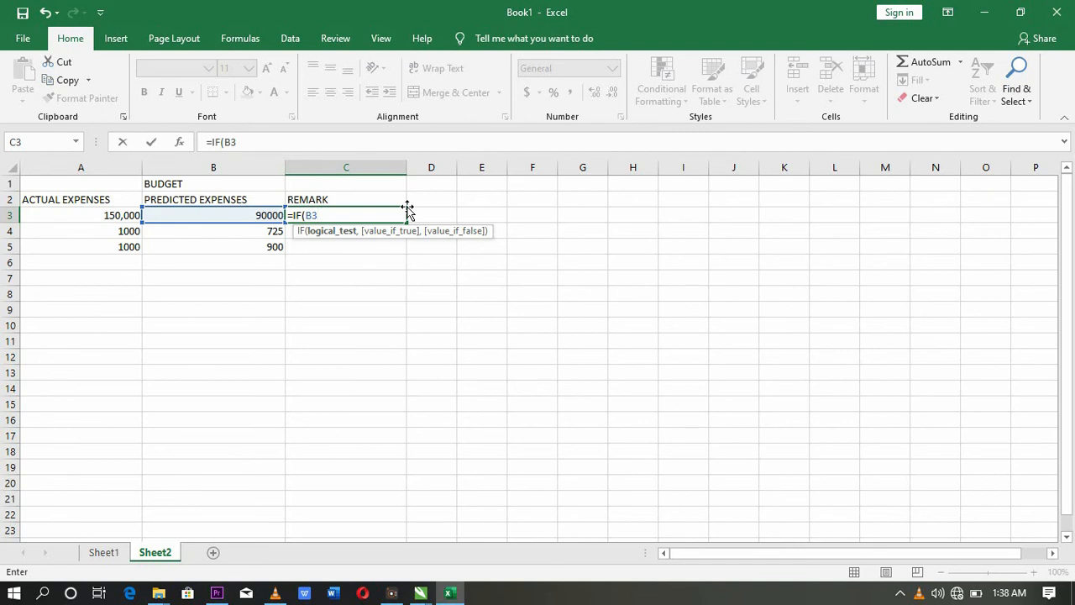
pyautogui.press('BackSpace')
pyautogui.press('BackSpace')
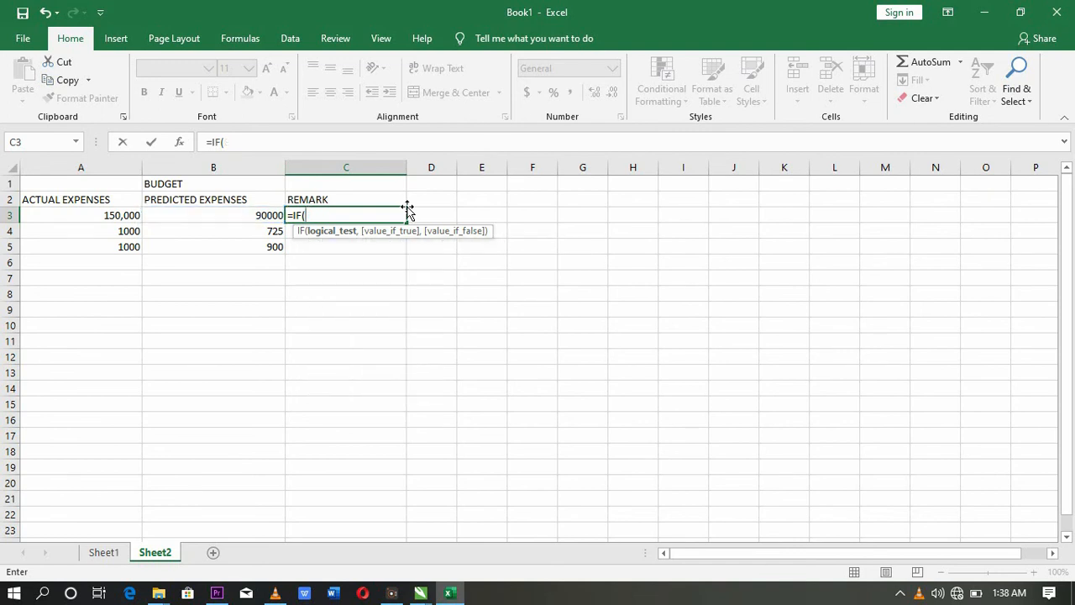
pyautogui.write('A3')
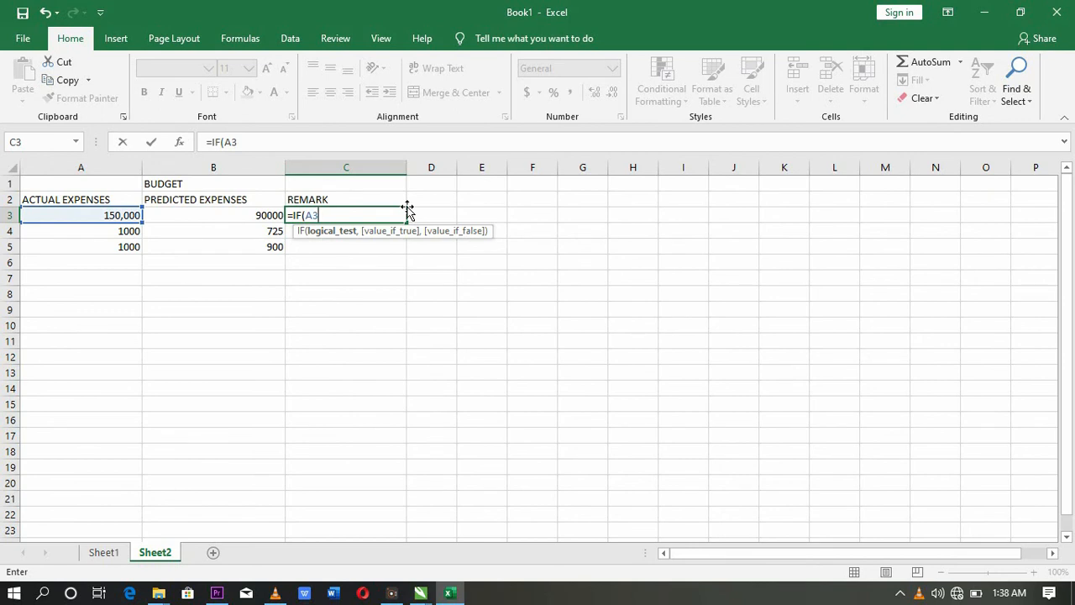
pyautogui.write('>B3')
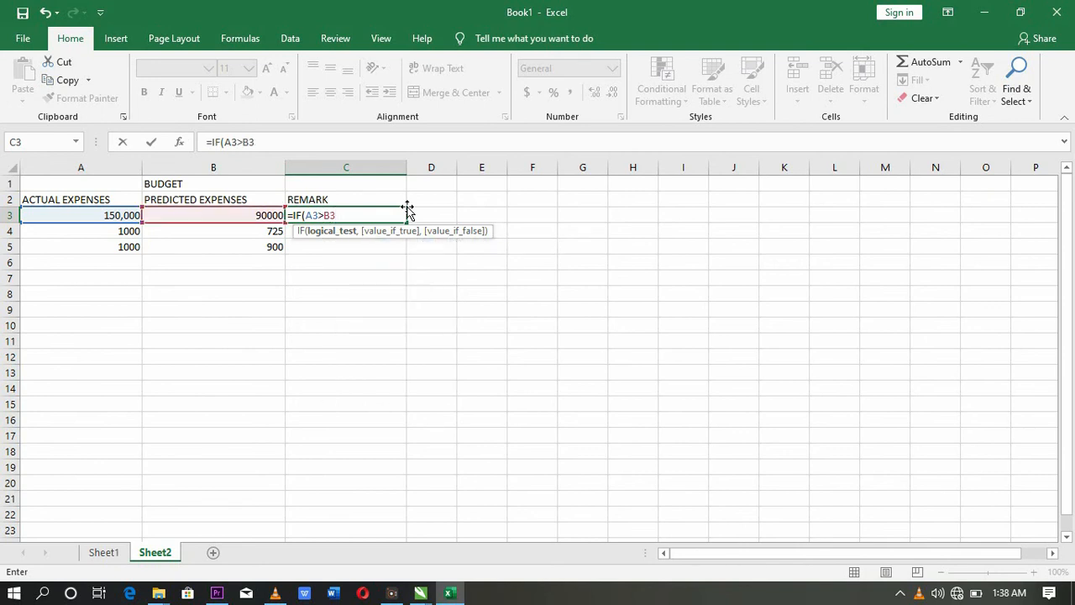
pyautogui.write(',')
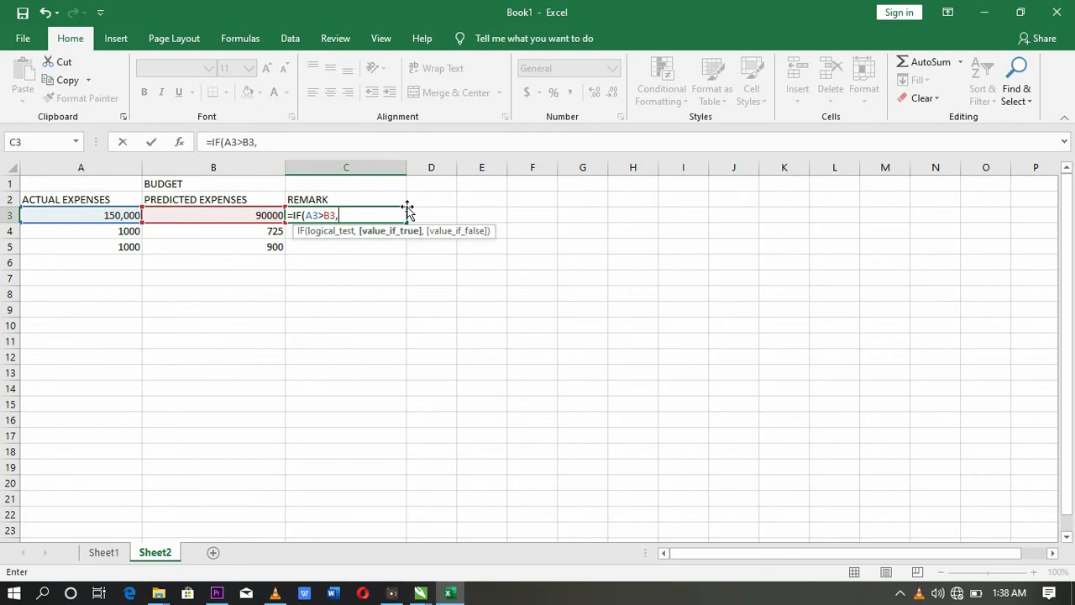
pyautogui.write('"OVER B')
pyautogui.press('BackSpace')
pyautogui.write('BUDE')
pyautogui.press('BackSpace')
pyautogui.write('GET",')
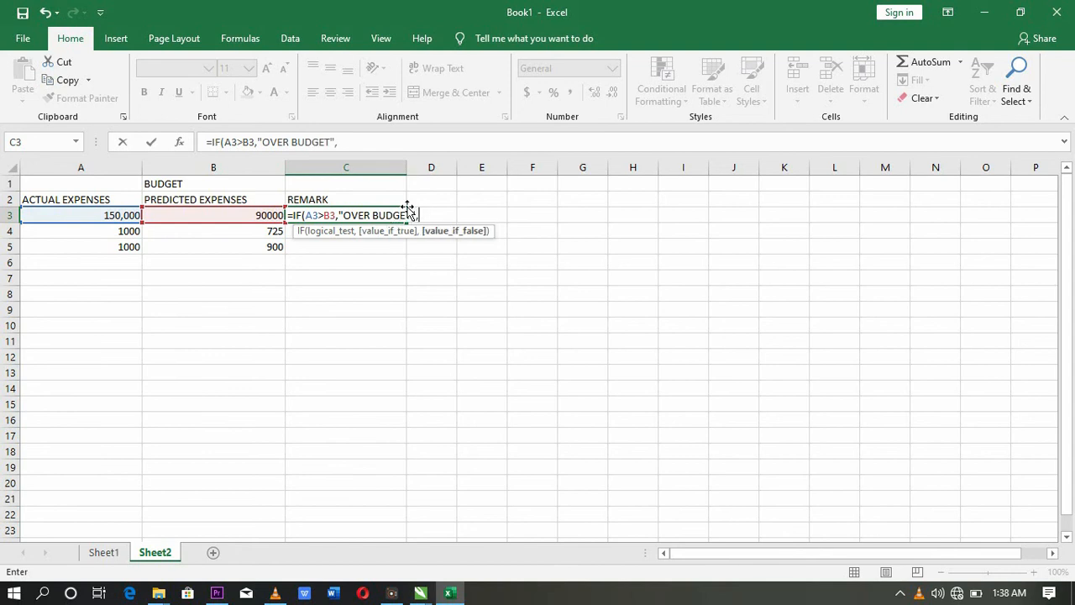
pyautogui.write('IF(')
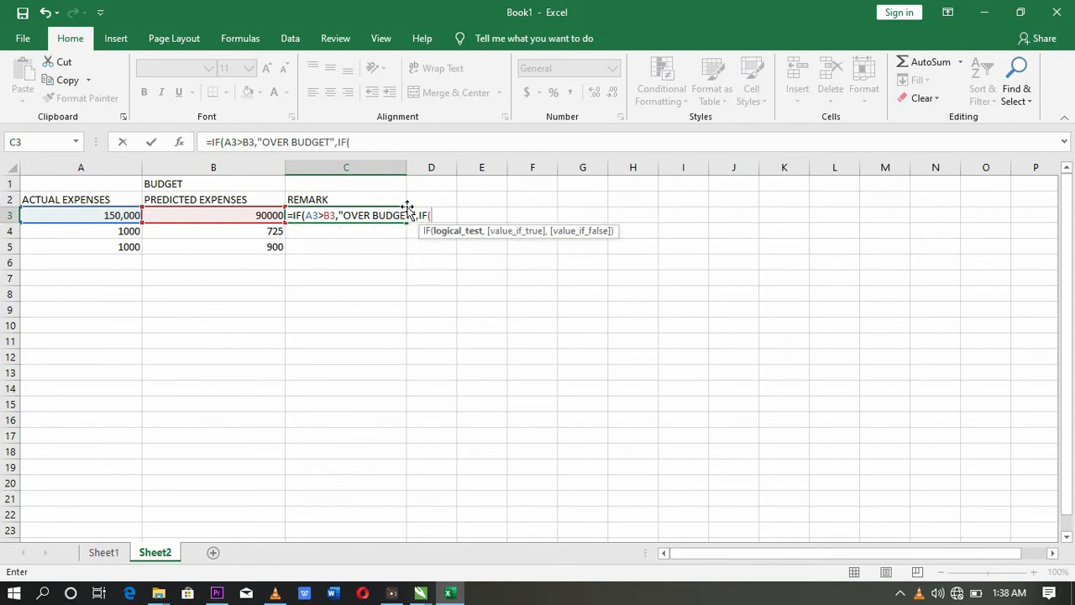
pyautogui.write('A')
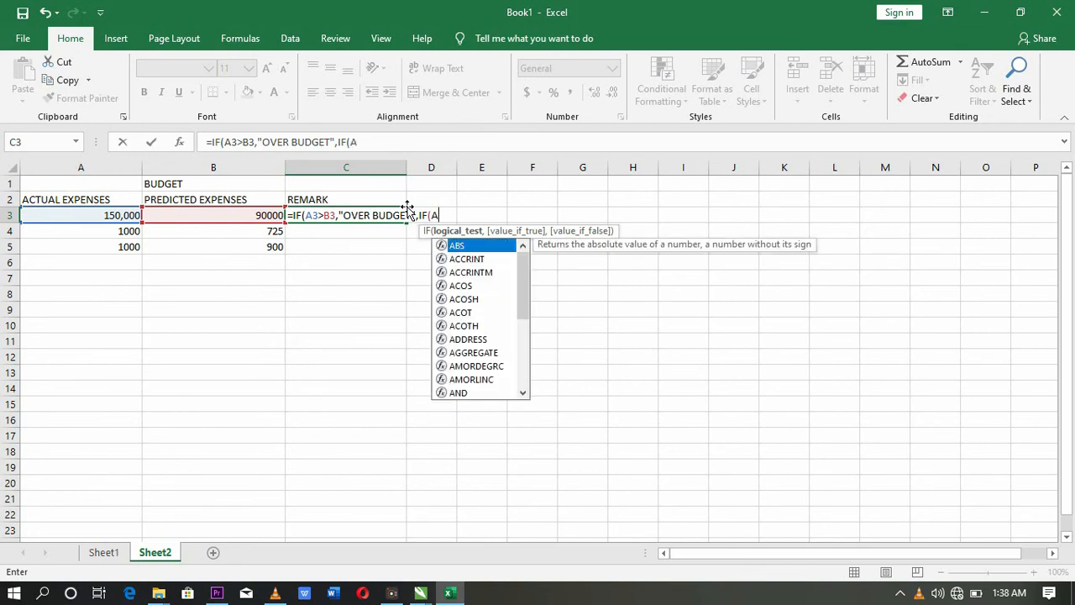
pyautogui.write('3')
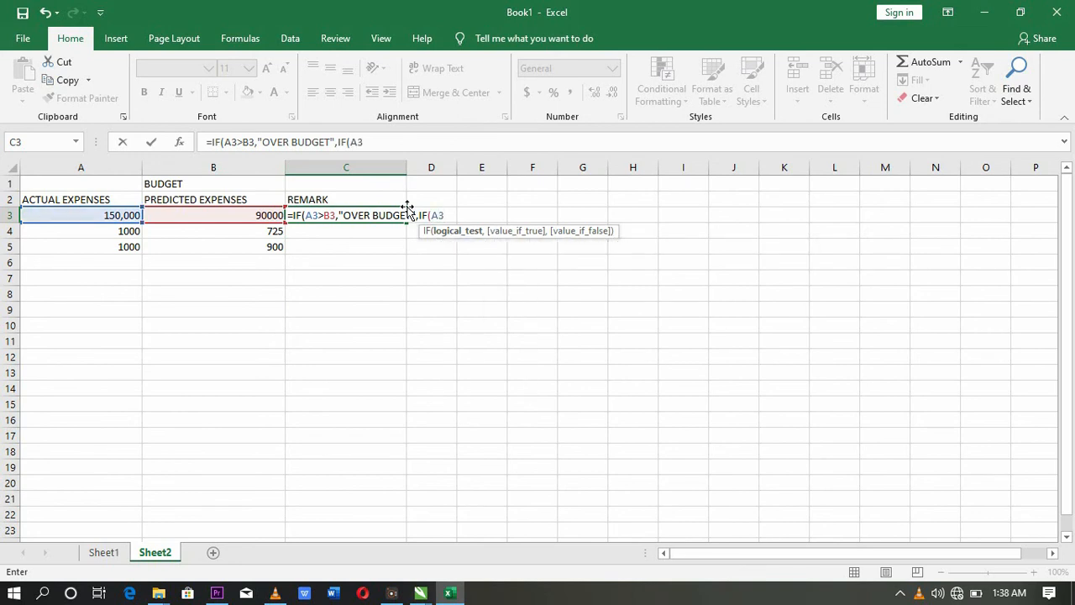
pyautogui.write('<')
pyautogui.write('B3')
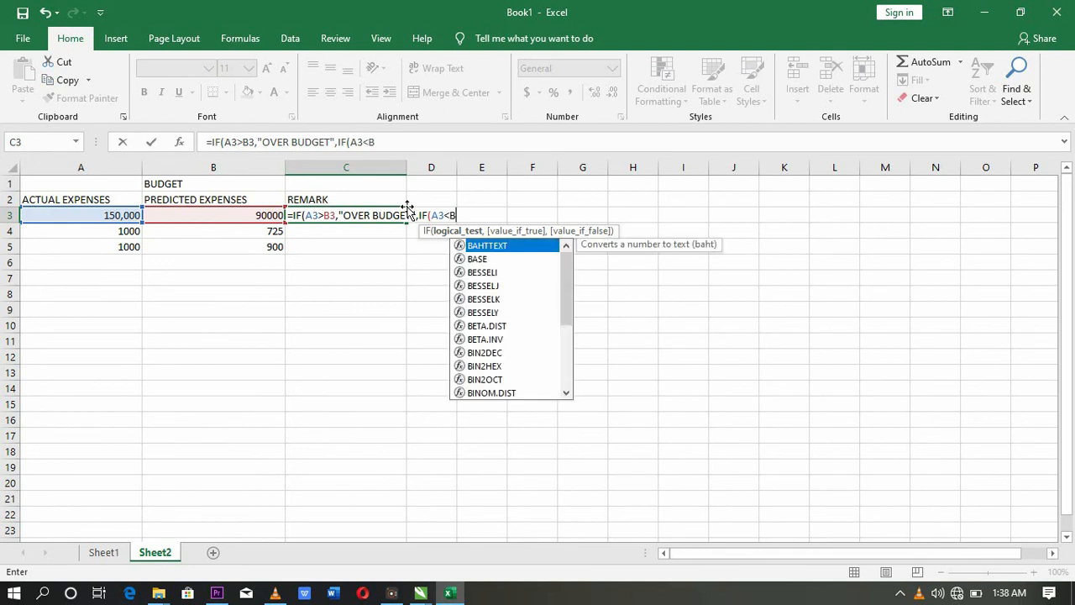
pyautogui.write(',')
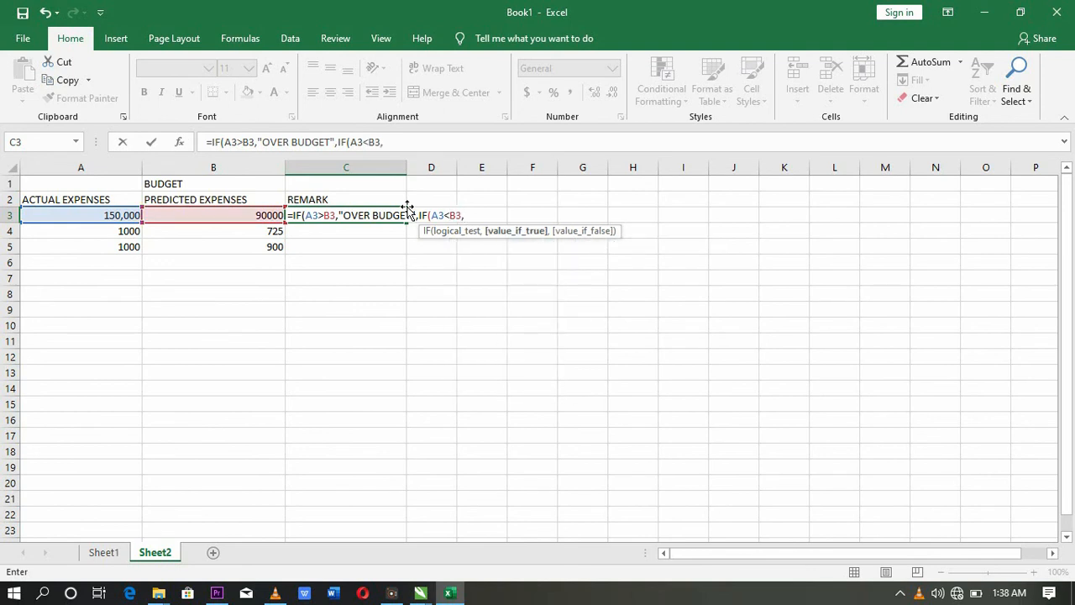
# Step: Finish the nested IF with "UNDER BUDGET" and commit it in C3
pyautogui.press('Left')
pyautogui.hotkey('shift', 'Right')
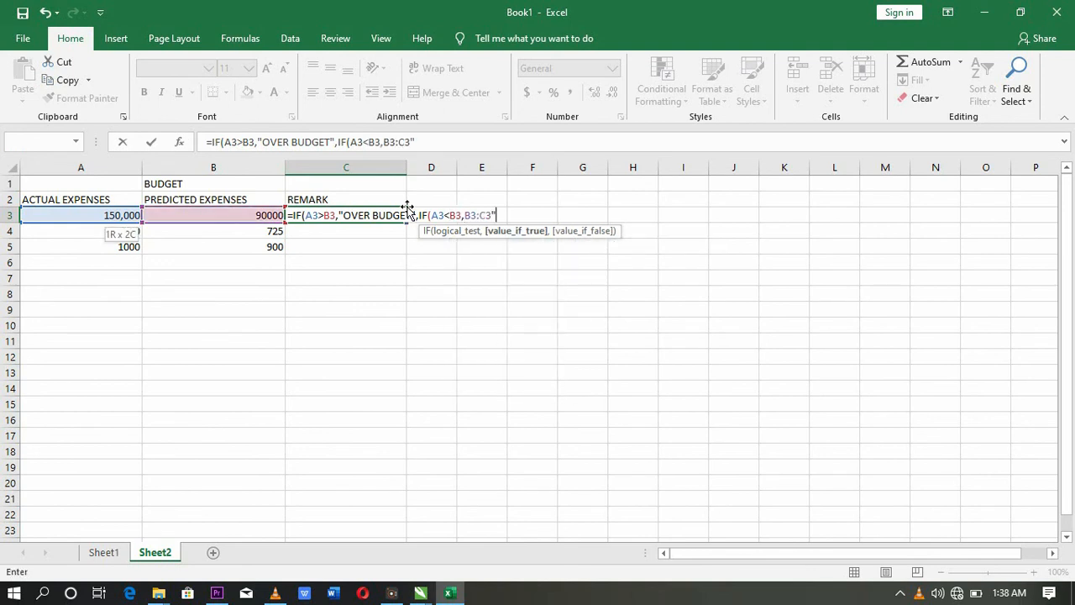
pyautogui.press('BackSpace')
pyautogui.press('BackSpace')
pyautogui.press('BackSpace')
pyautogui.press('BackSpace')
pyautogui.press('BackSpace')
pyautogui.write('"')
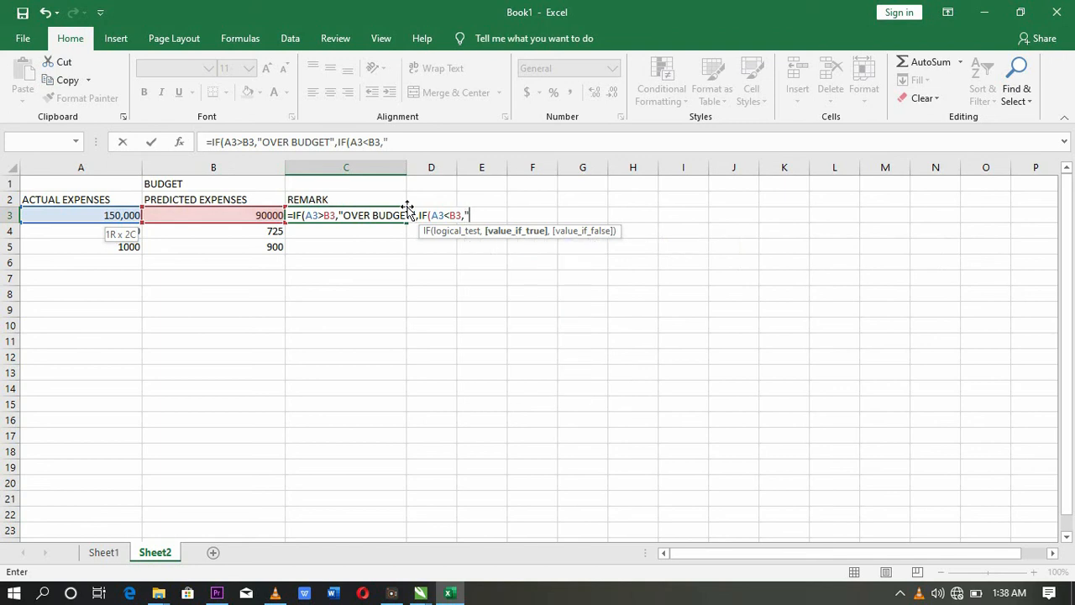
pyautogui.write('UNDER BUDGET')
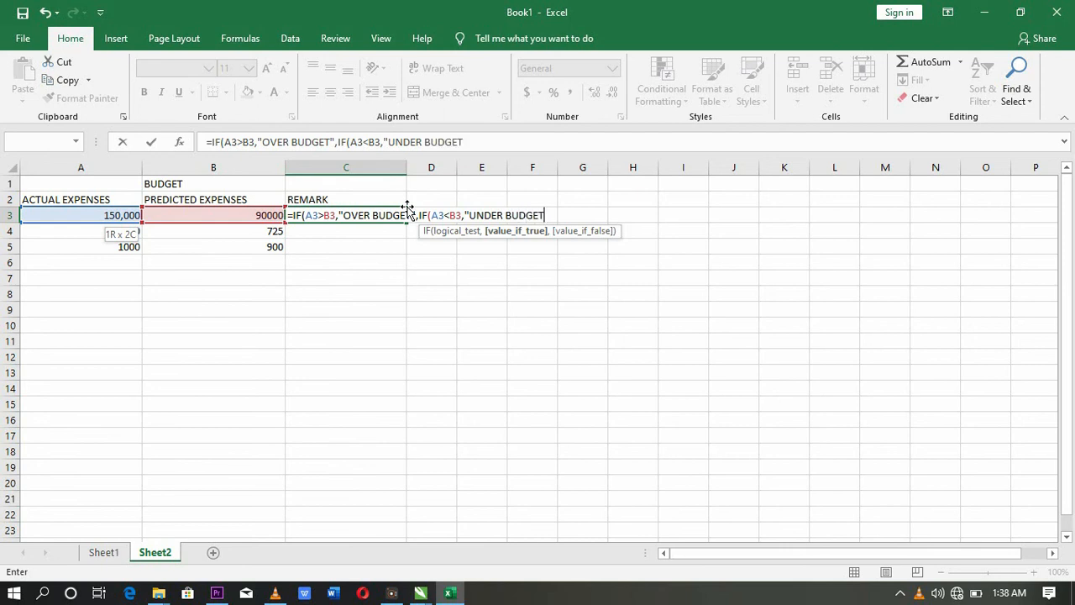
pyautogui.write('"))')
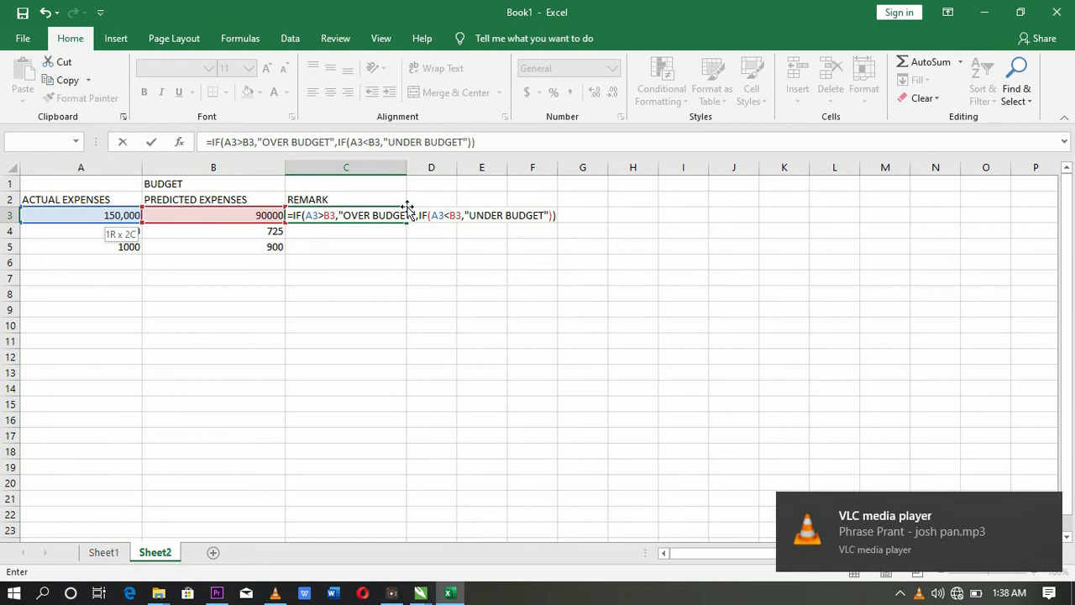
pyautogui.press('Return')
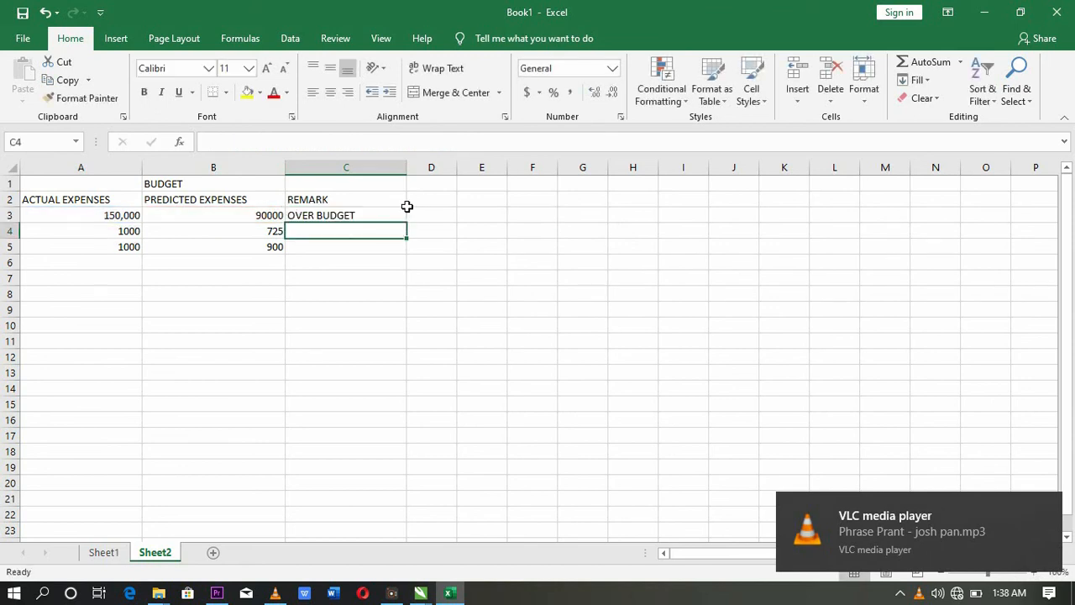
# Step: Copy C3's remark formula down through C4 and C5
pyautogui.click(348, 215)
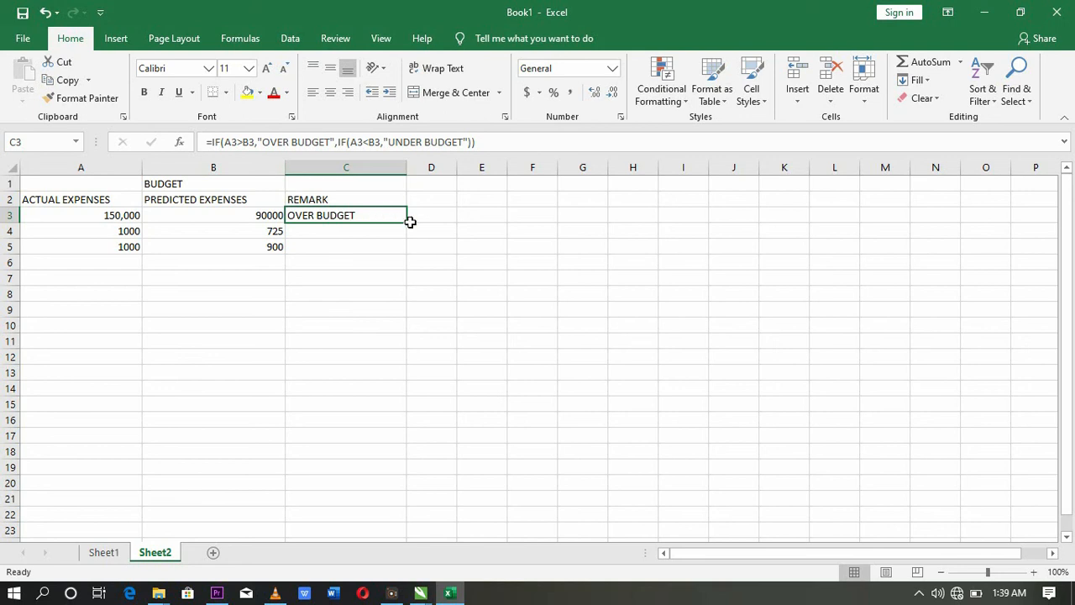
pyautogui.moveTo(407, 223); pyautogui.dragTo(413, 264)
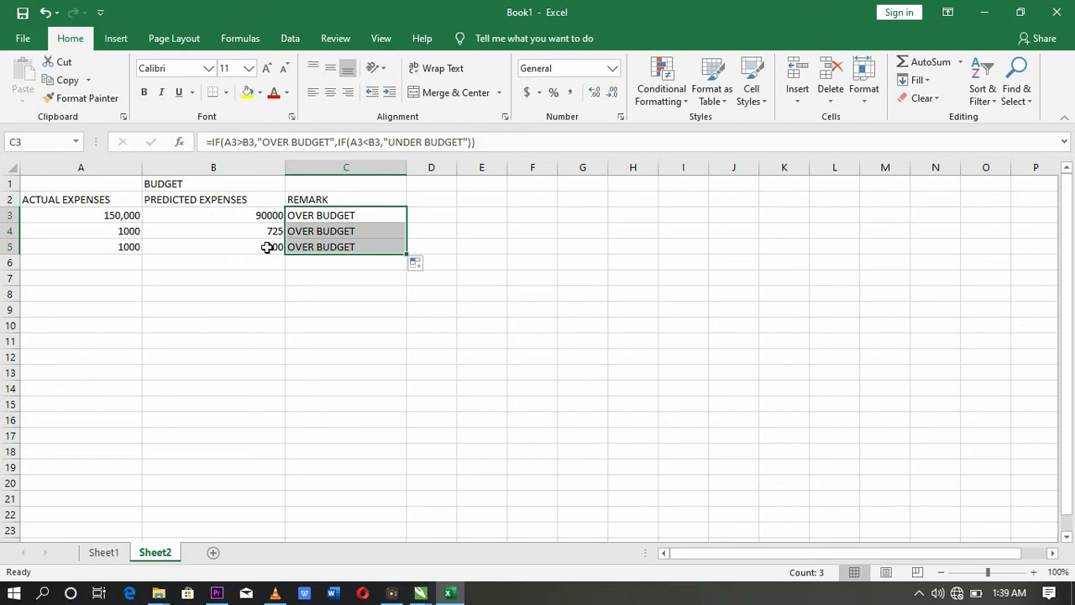
pyautogui.click(132, 234)
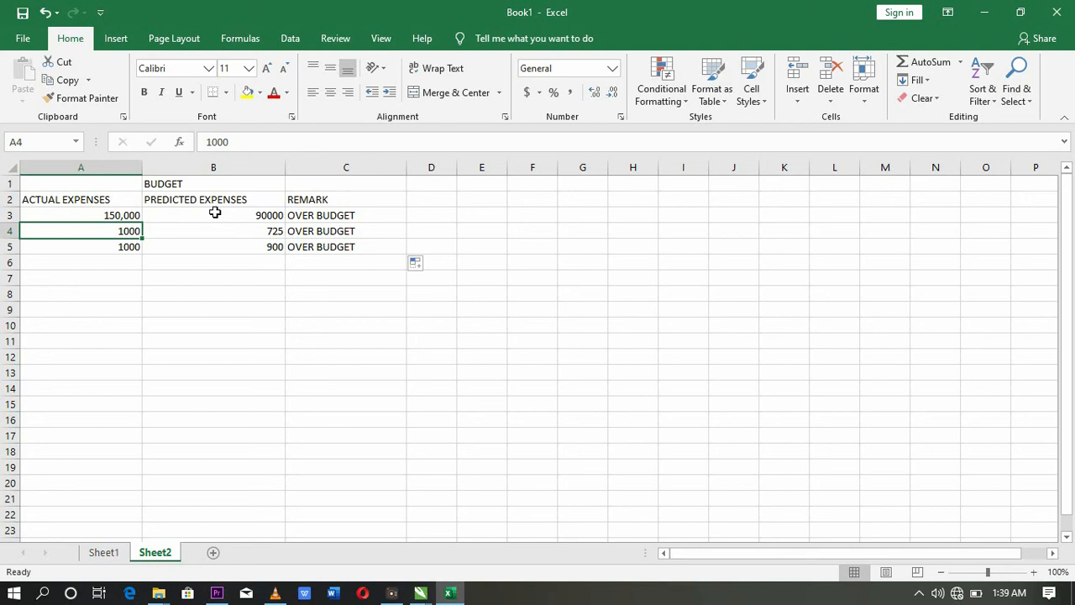
# Step: Enter 60000 as the predicted expense in B6 and 45000 as actual in A6
pyautogui.click(110, 267)
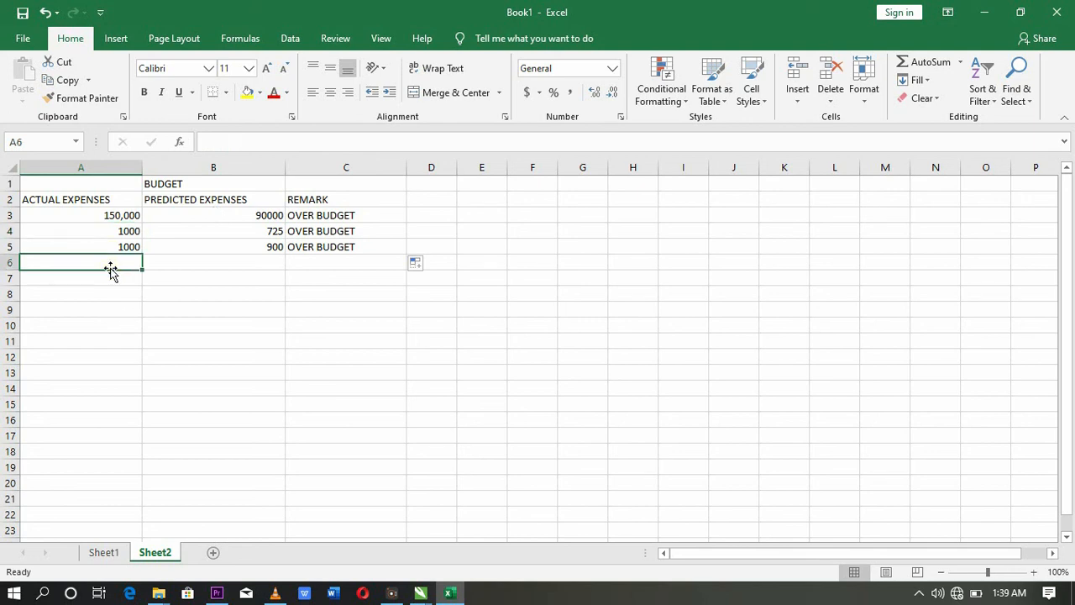
pyautogui.click(270, 261)
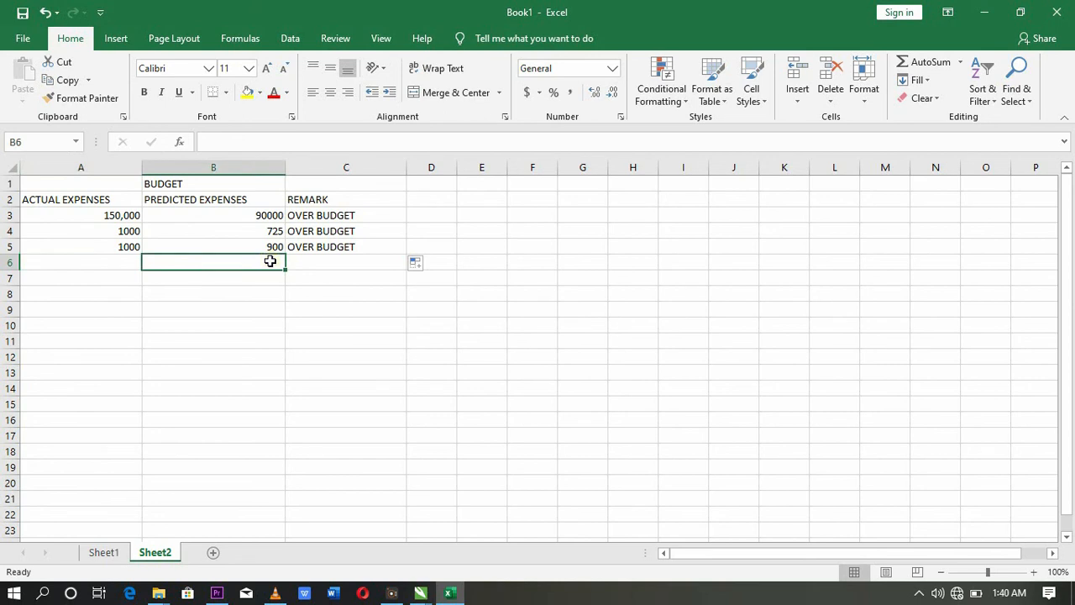
pyautogui.write('60')
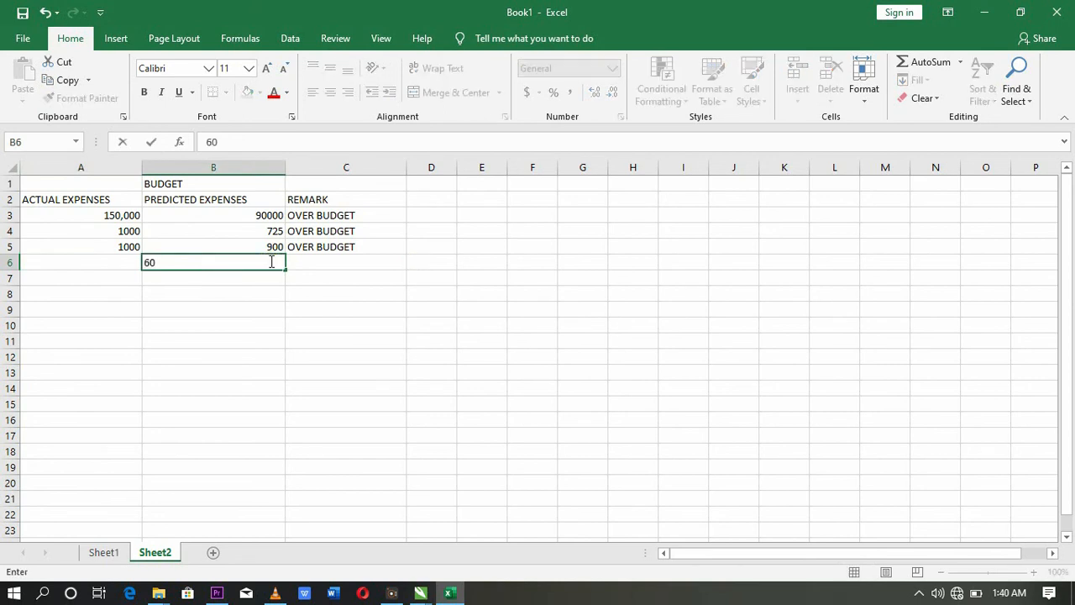
pyautogui.write('000')
pyautogui.press('Return')
pyautogui.click(270, 262)
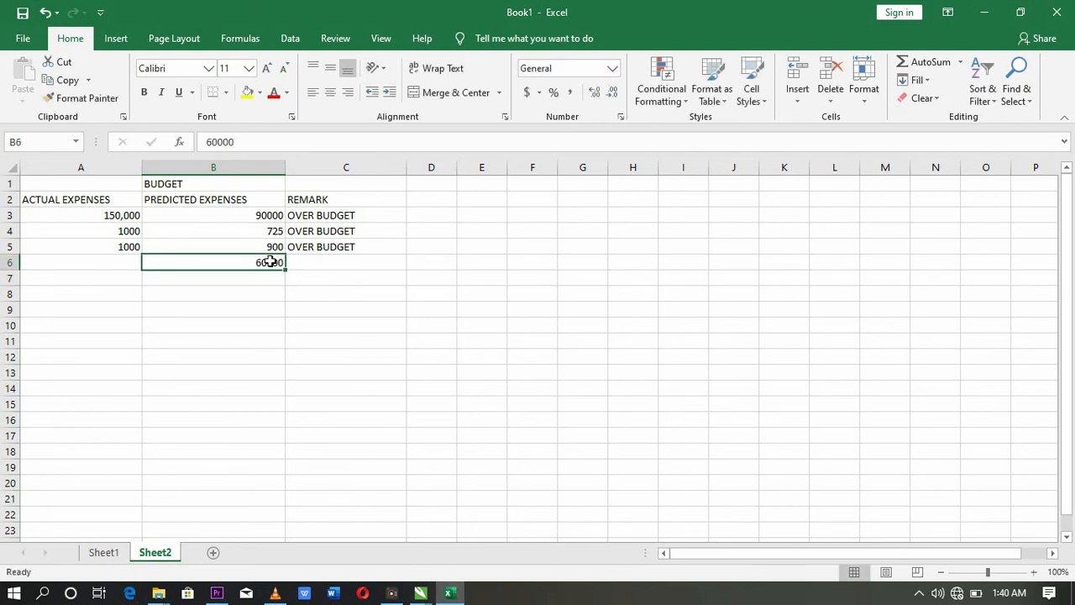
pyautogui.press('Left')
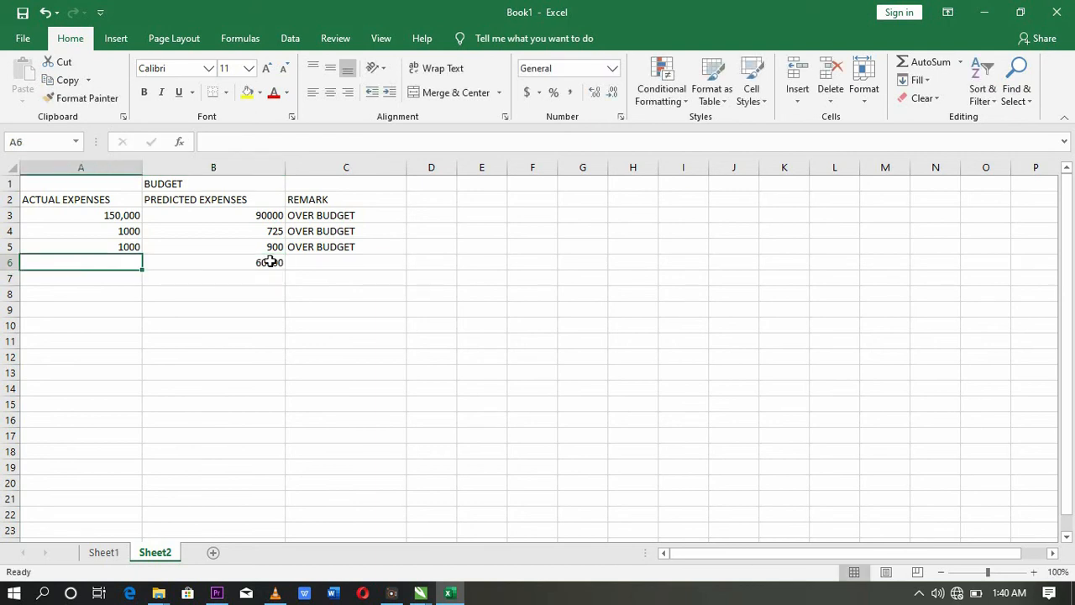
pyautogui.write('4500')
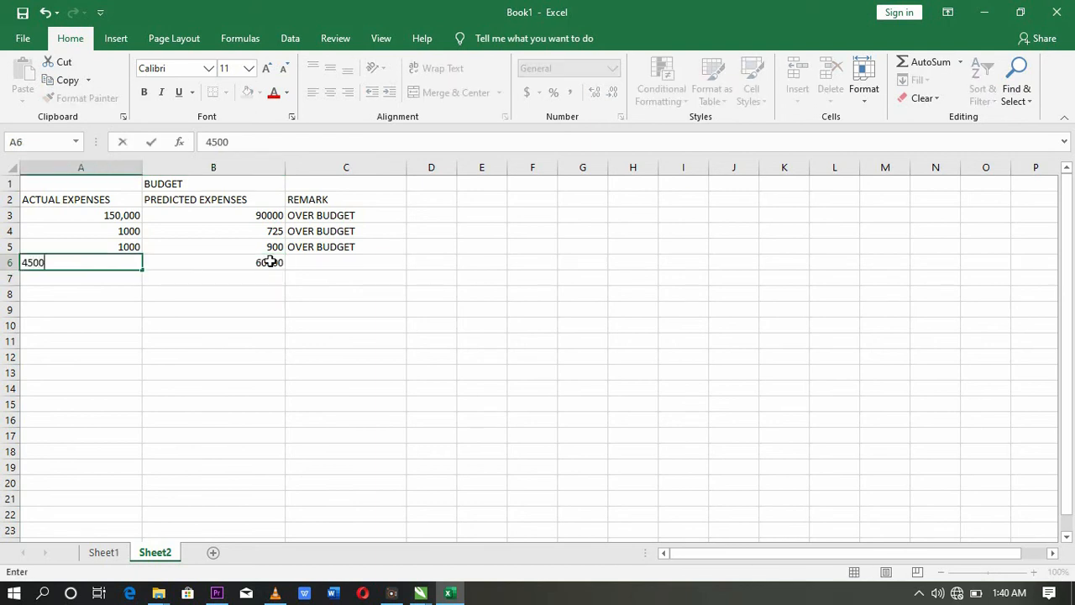
pyautogui.write('0')
pyautogui.press('Return')
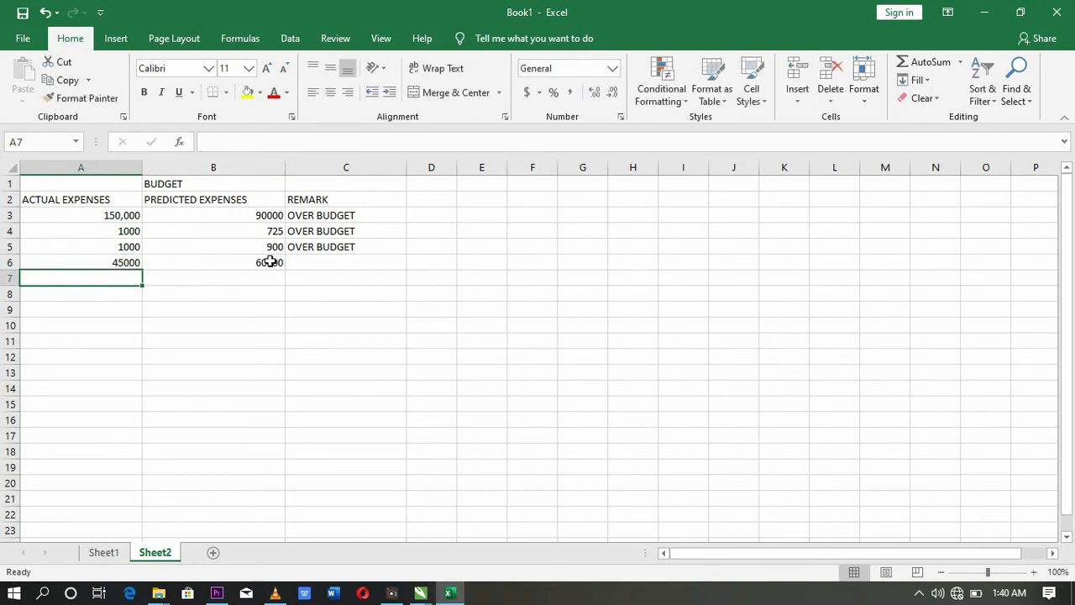
# Step: Extend the remark formula from C5 to C6 so it shows UNDER BUDGET
pyautogui.click(315, 247)
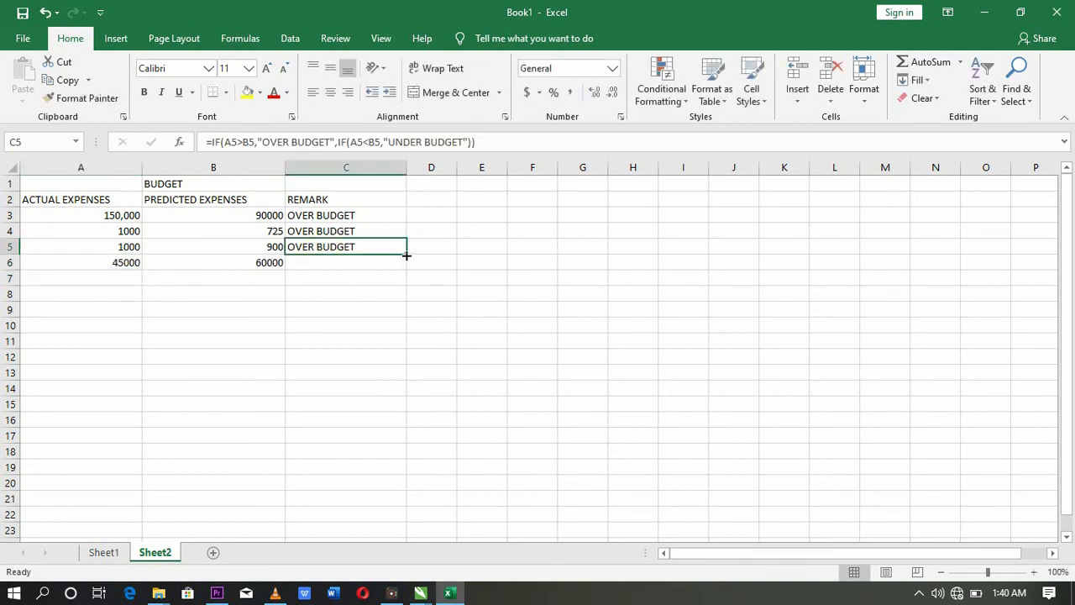
pyautogui.moveTo(406, 254); pyautogui.dragTo(407, 267)
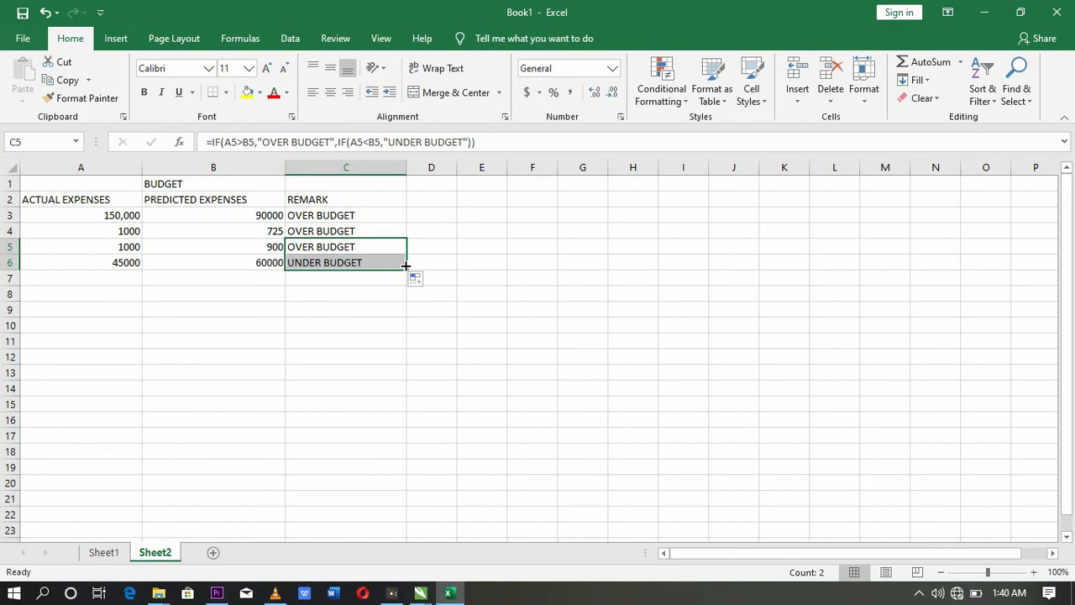
pyautogui.click(332, 306)
pyautogui.click(333, 278)
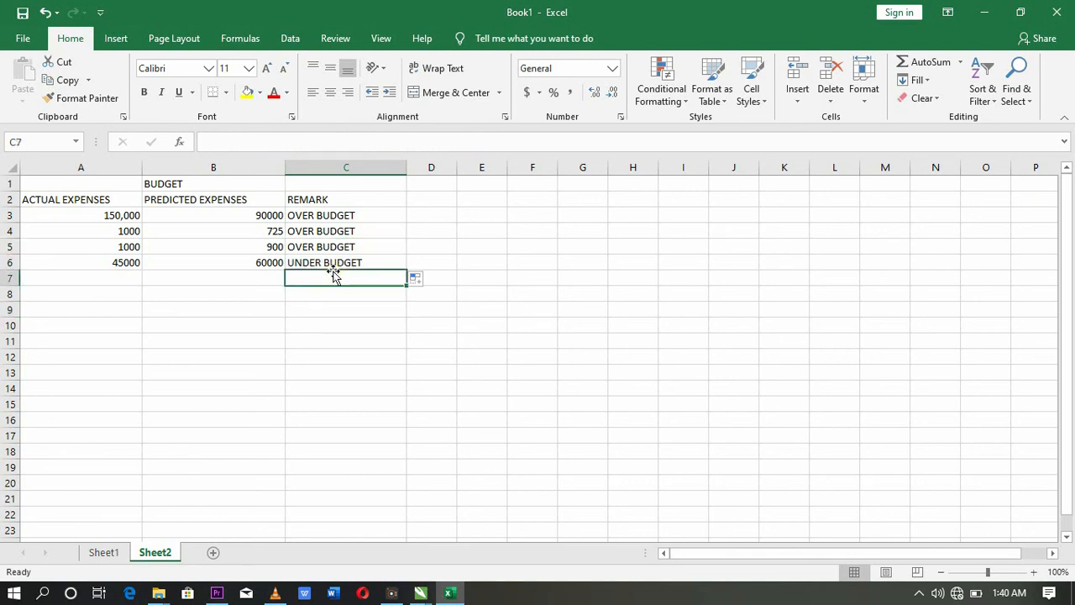
pyautogui.press('Up')
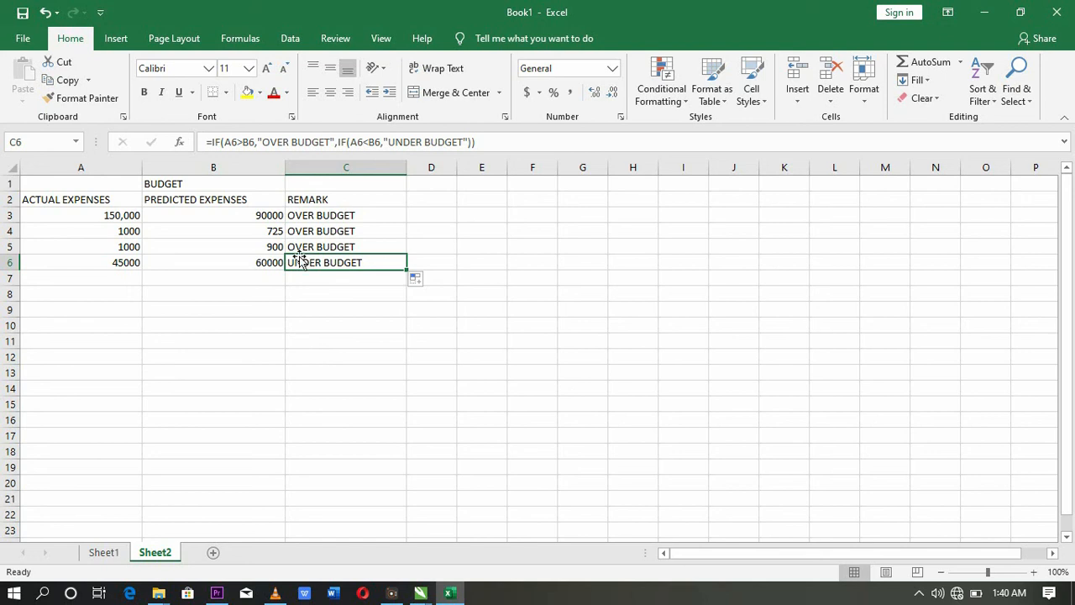
# Step: Merge and centre the BUDGET title across B1:G1 at 26-point size
pyautogui.moveTo(145, 183); pyautogui.dragTo(586, 173)
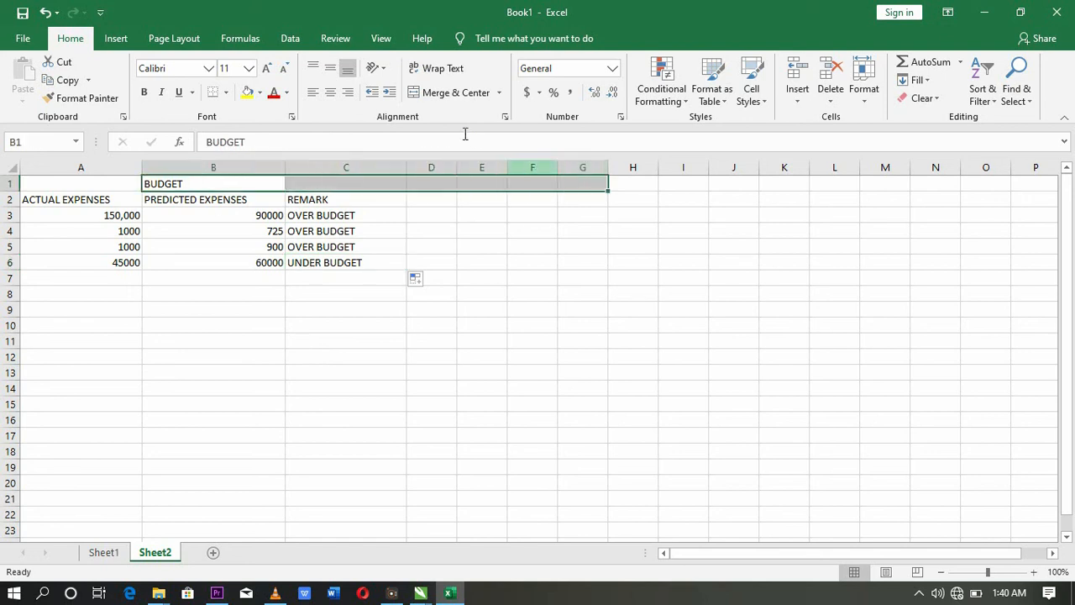
pyautogui.click(446, 92)
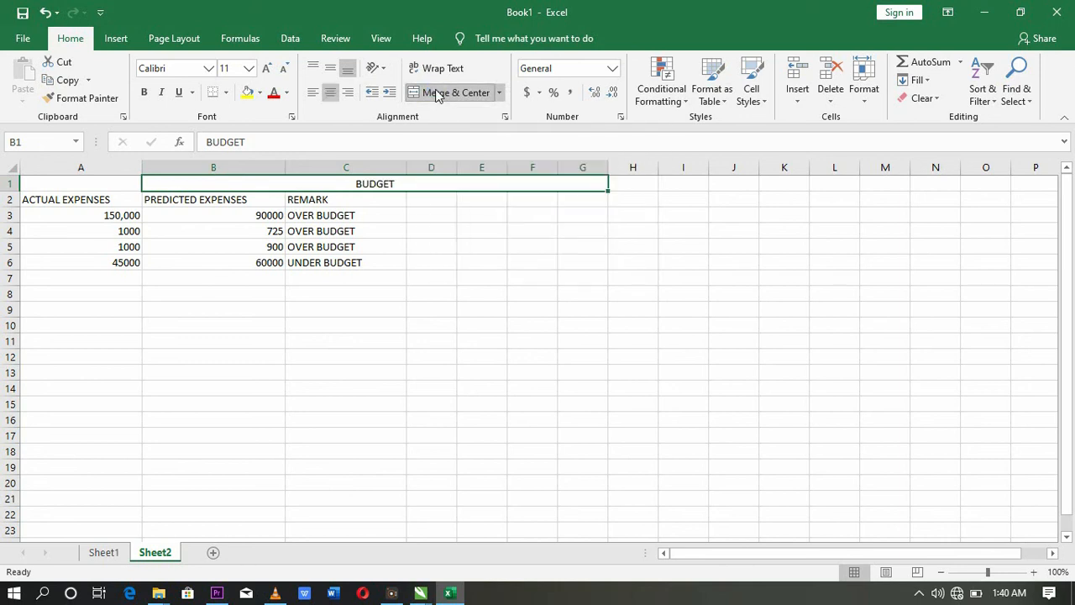
pyautogui.click(248, 71)
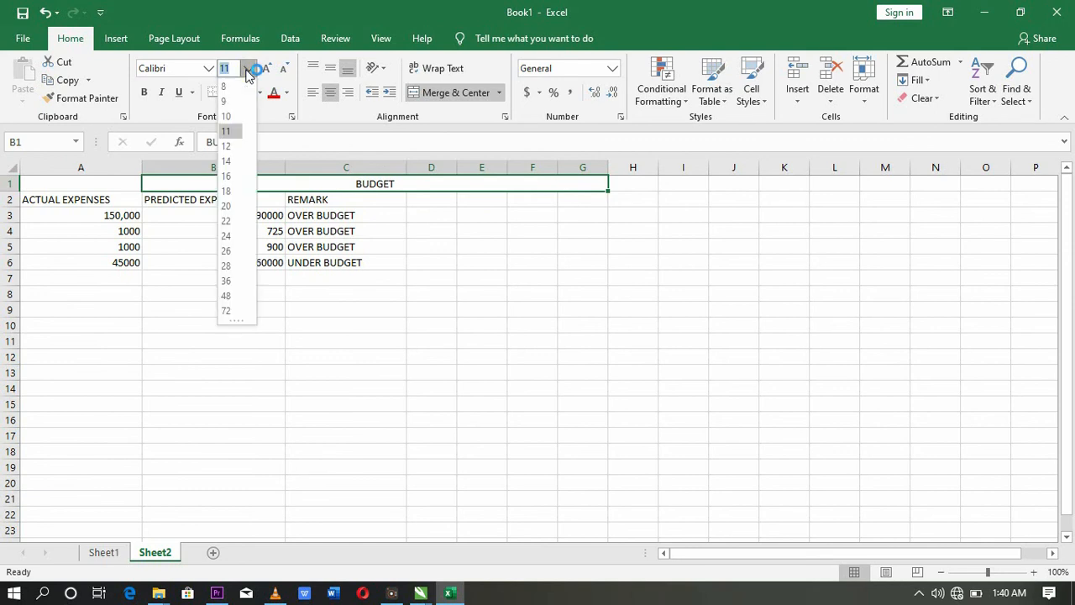
pyautogui.click(229, 250)
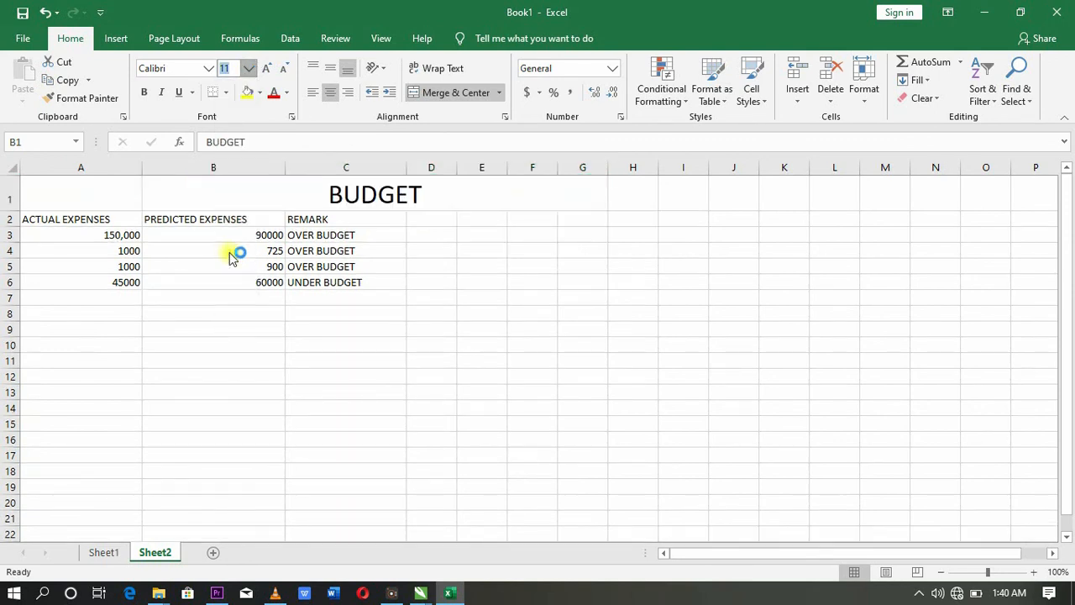
# Step: Make the ACTUAL EXPENSES, PREDICTED EXPENSES and REMARK headers bold
pyautogui.click(49, 220)
pyautogui.click(144, 92)
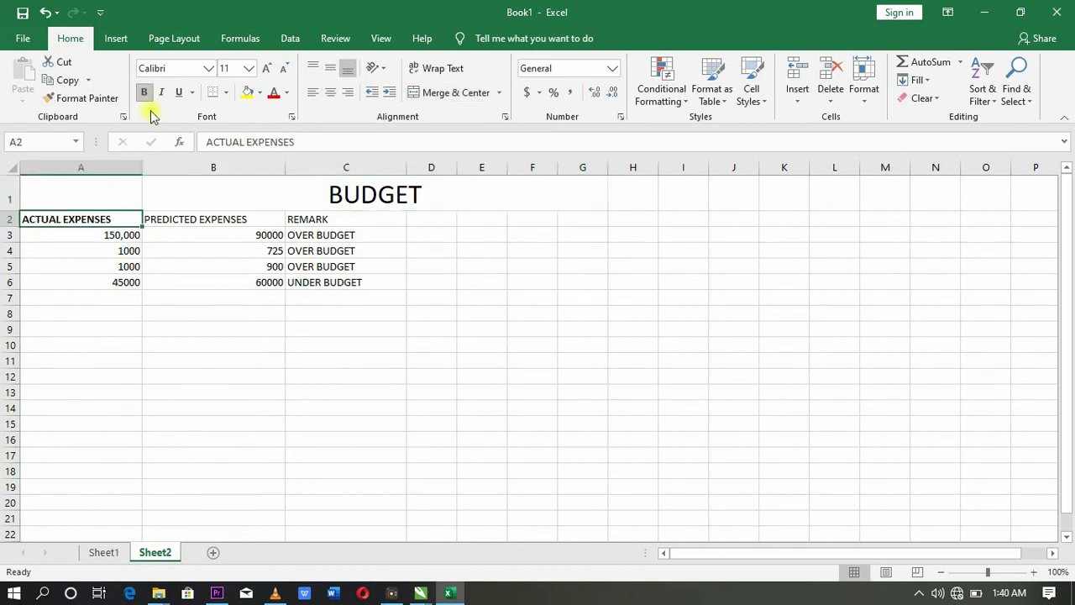
pyautogui.click(195, 212)
pyautogui.click(144, 91)
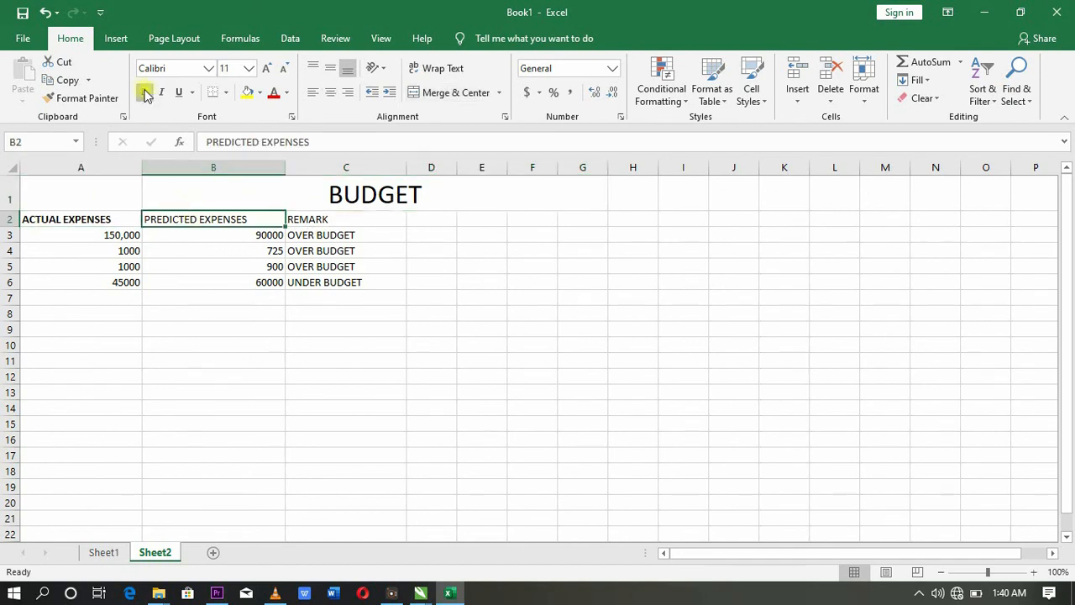
pyautogui.click(312, 218)
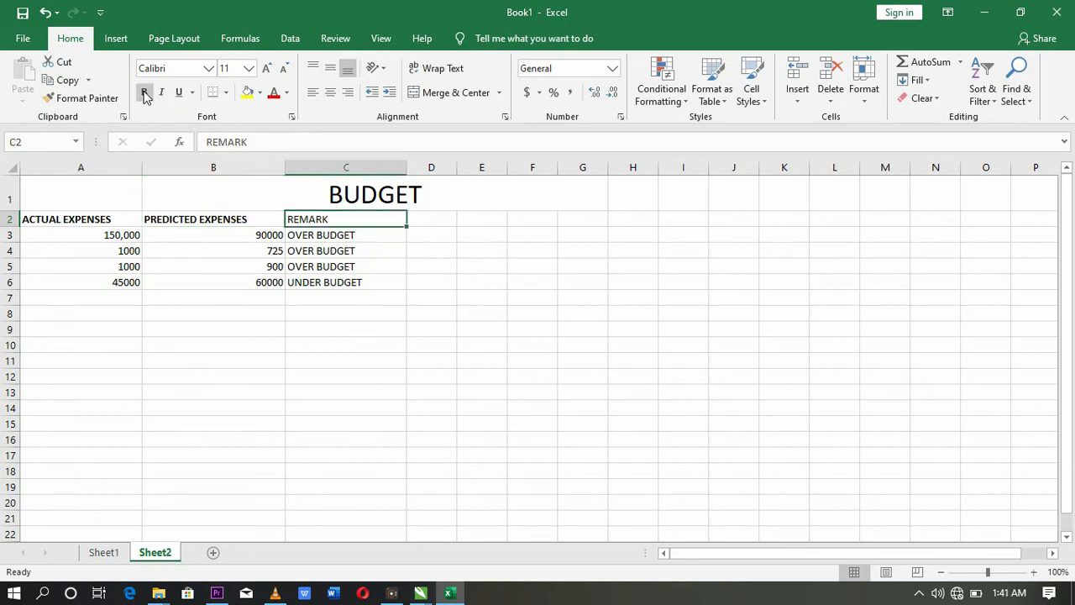
pyautogui.click(144, 91)
pyautogui.click(294, 283)
pyautogui.click(317, 334)
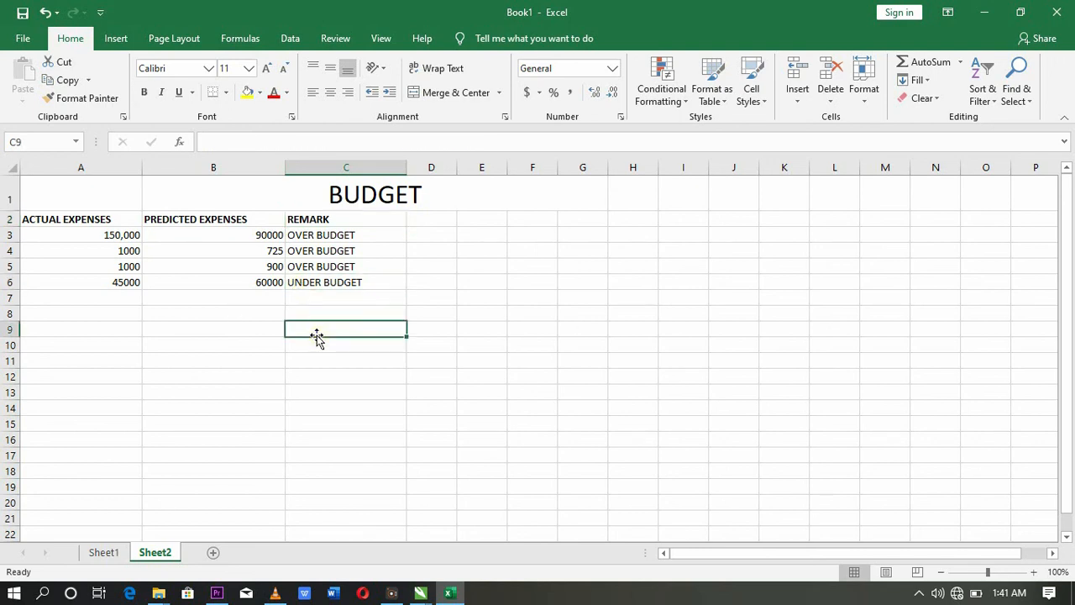